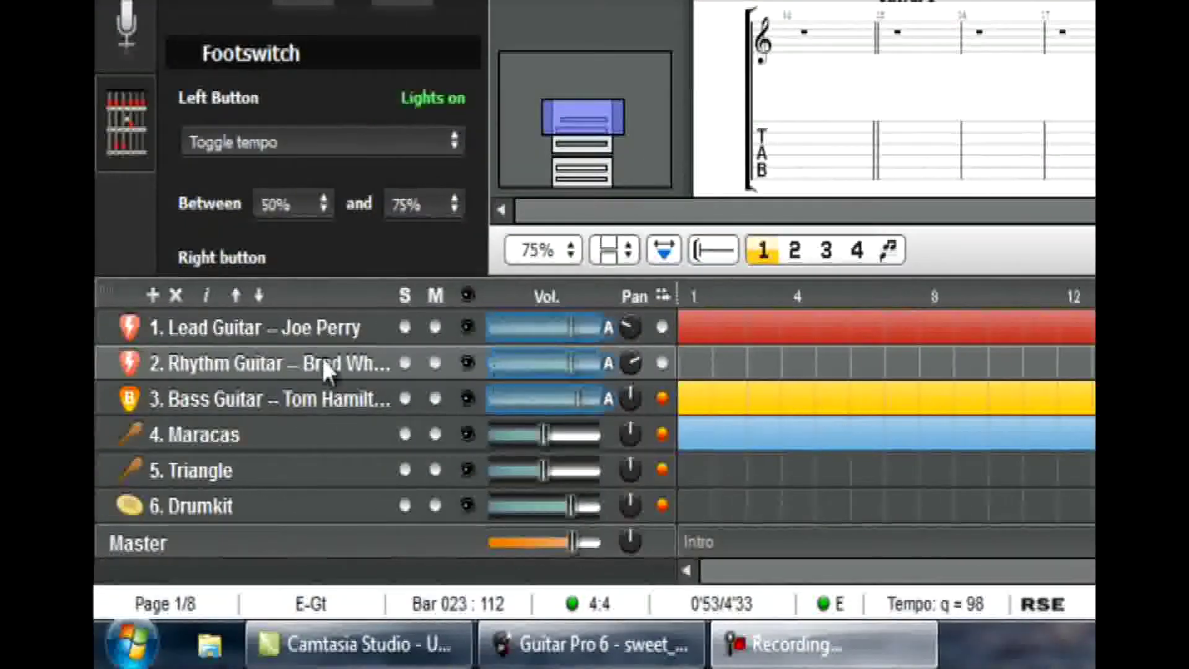
Step: Switch the score from Lead Guitar to the Bass Guitar track and enlarge the score area
left_click(336, 323)
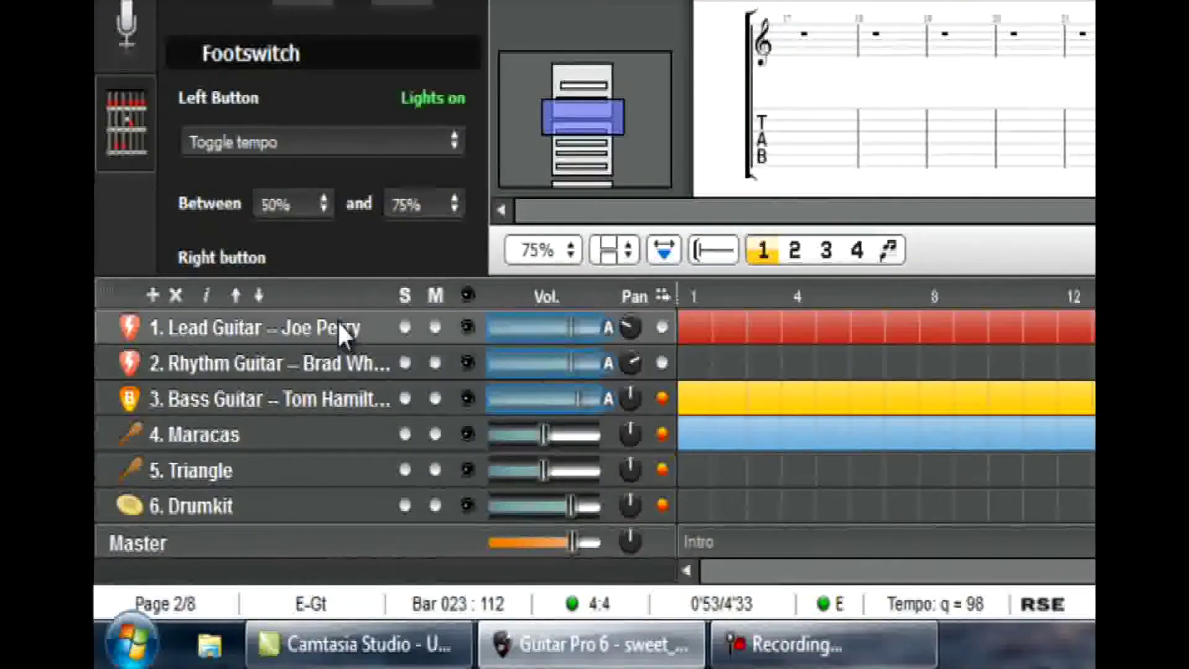
left_click(322, 363)
left_click(321, 399)
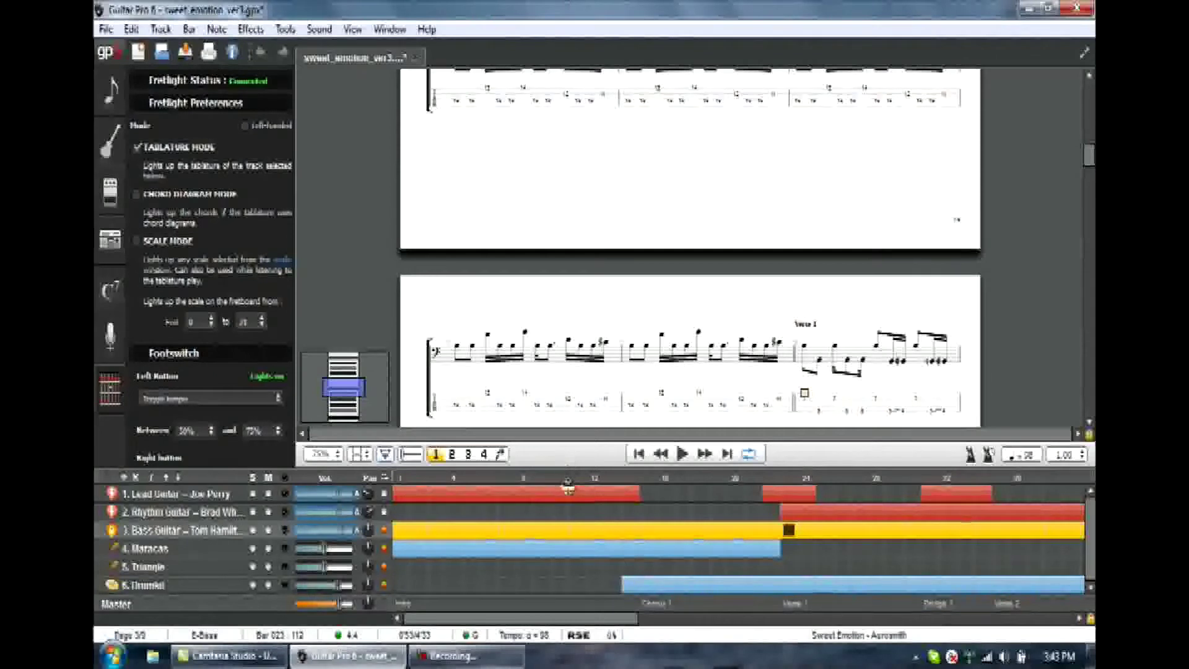
left_click_drag(568, 486, 571, 445)
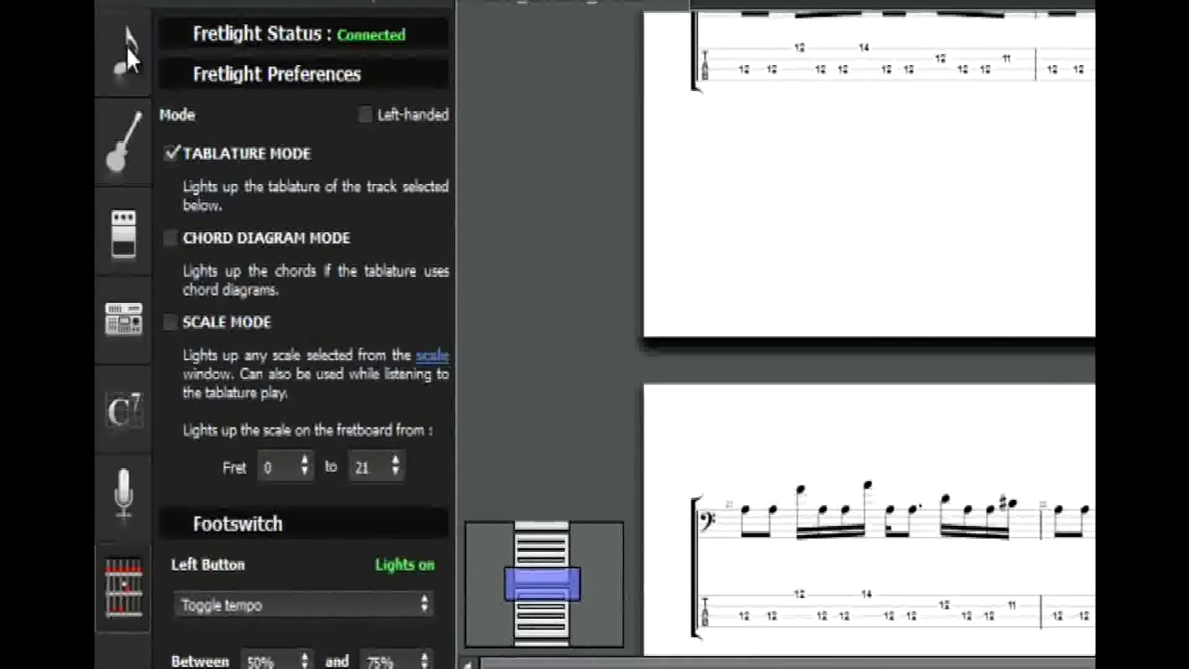
Step: Browse each sidebar panel: symbols, tuning, pedalboard, rack, chords, lyrics and Fretlight
left_click(127, 53)
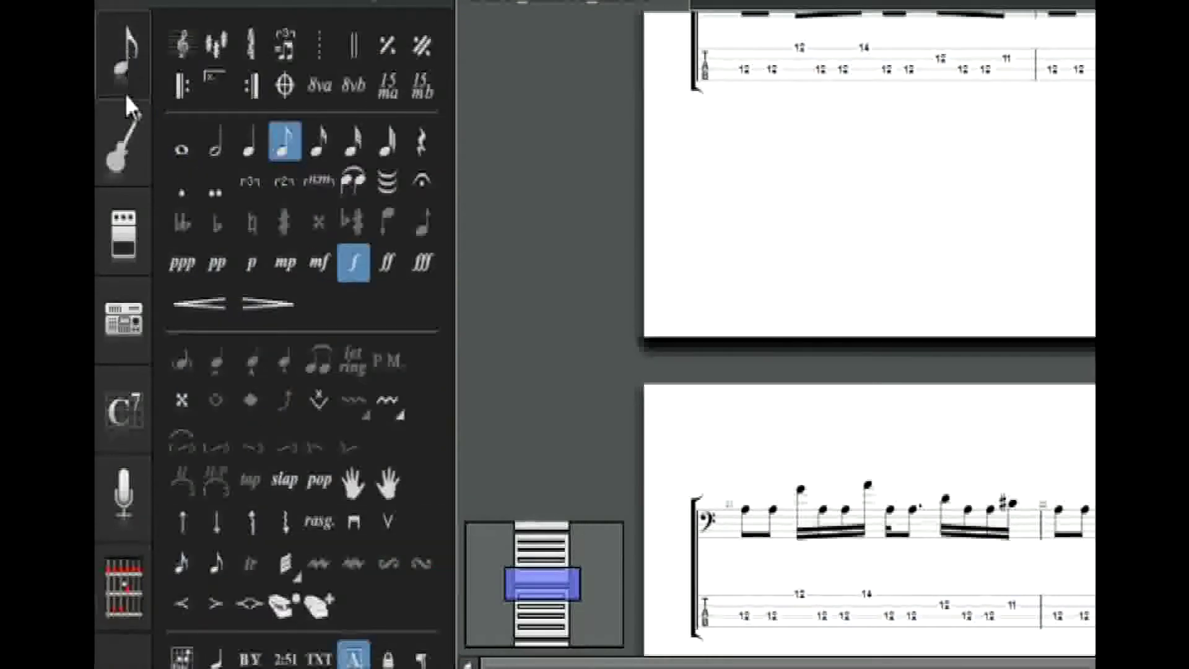
left_click(122, 136)
left_click(118, 248)
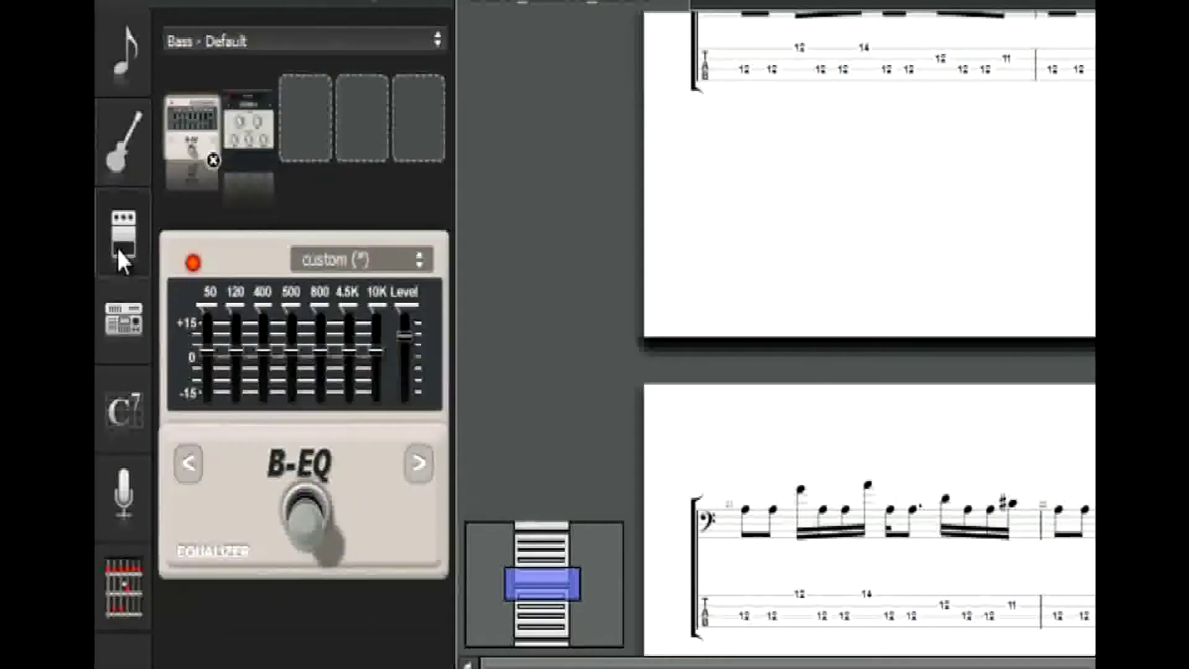
left_click(120, 317)
left_click(121, 402)
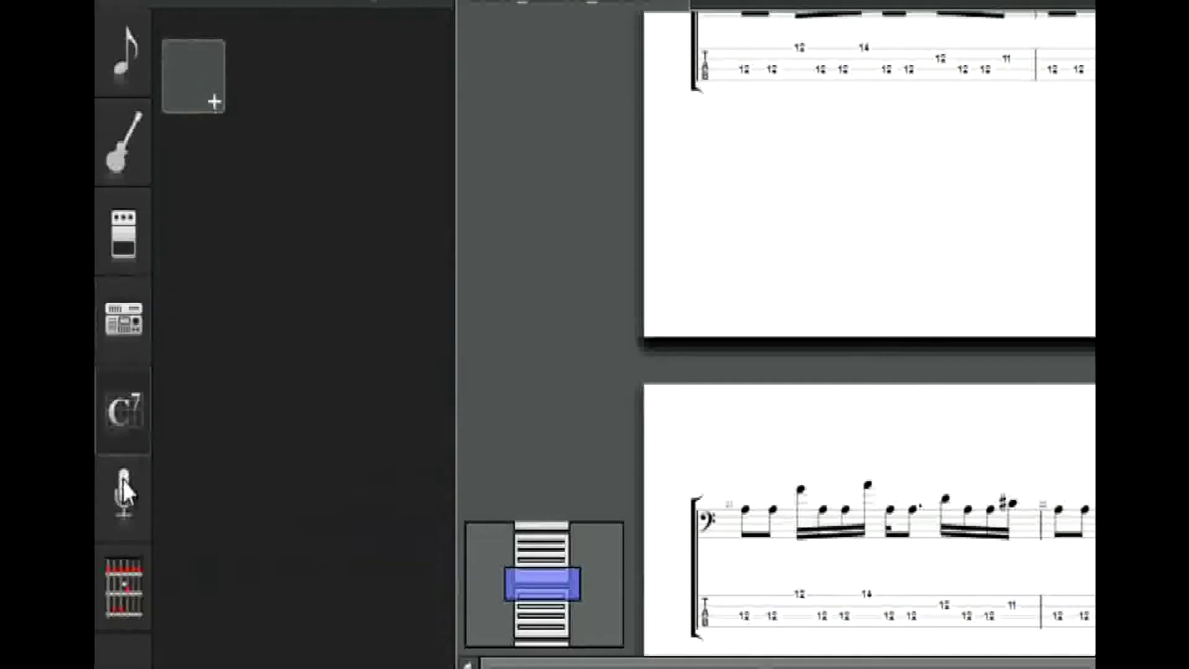
left_click(123, 482)
left_click(121, 576)
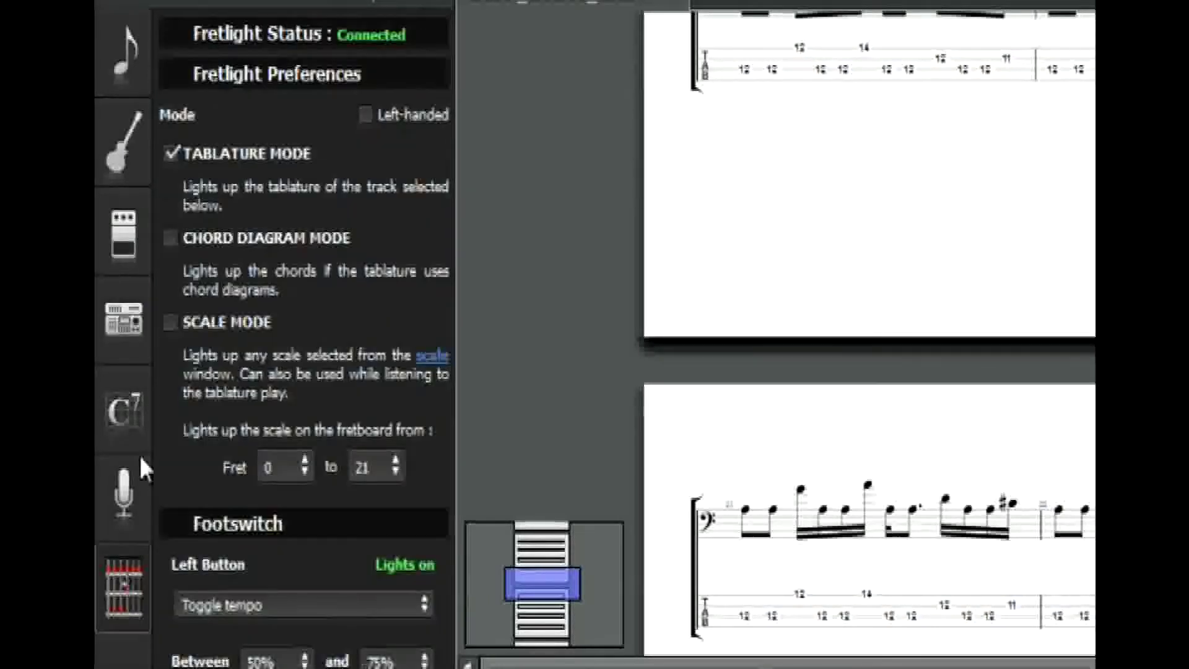
left_click(127, 47)
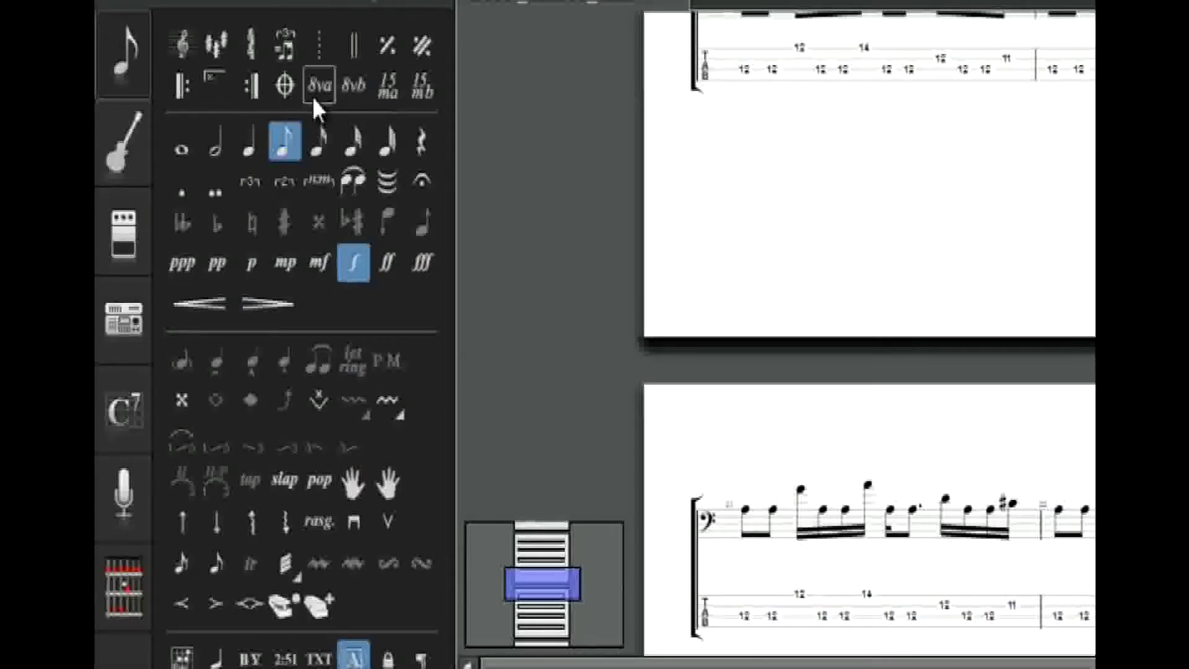
Step: Show tuning settings for the six-string guitar track, keeping Standard tuning
left_click(134, 150)
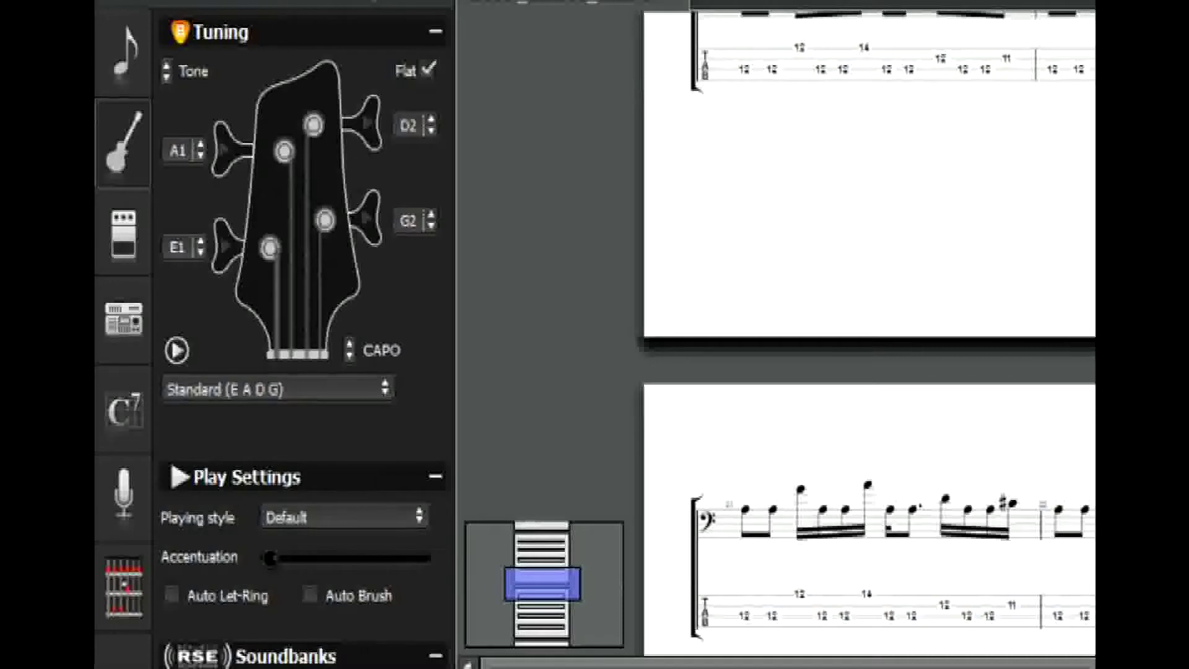
key("ctrl+Up")
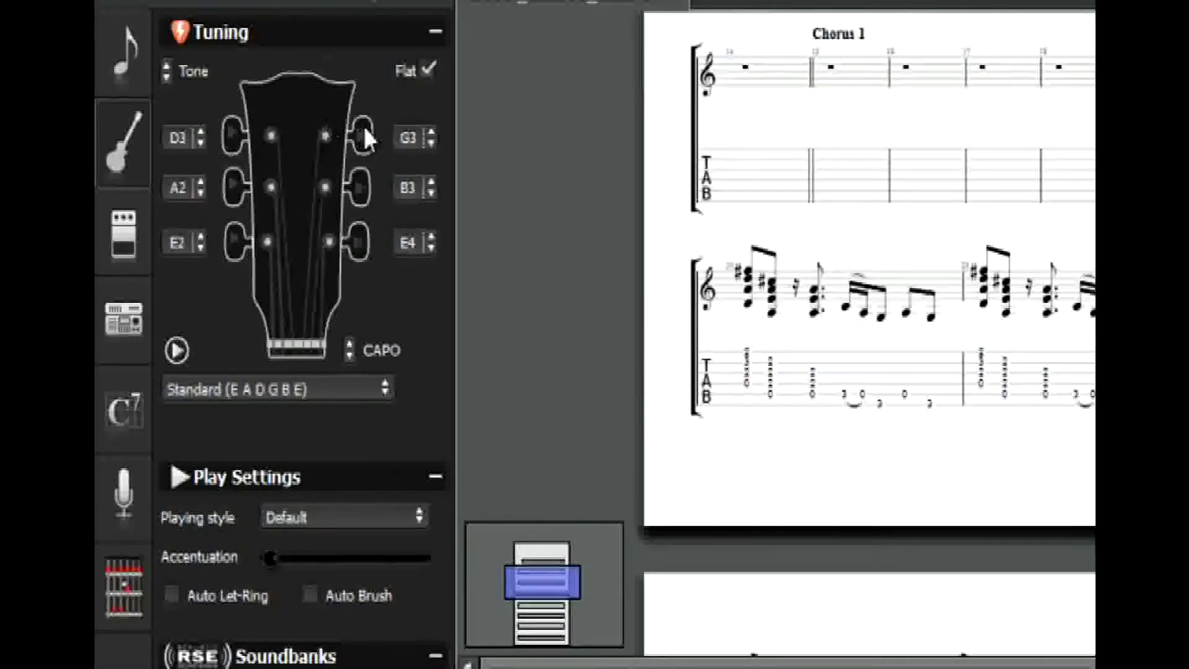
left_click(364, 397)
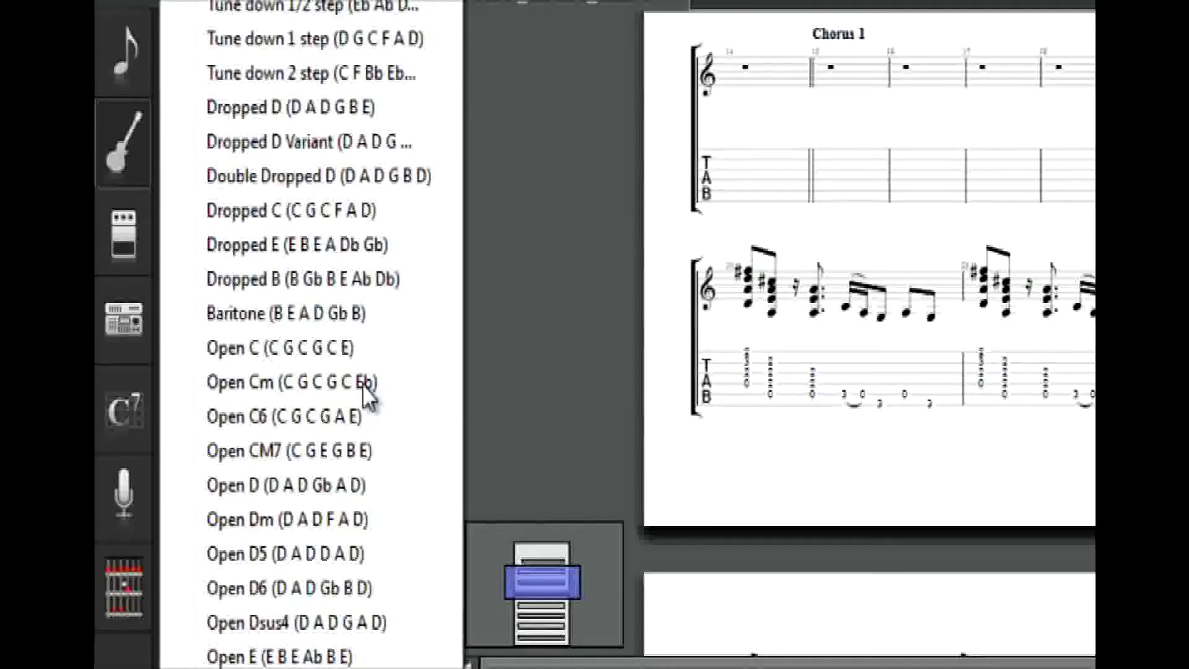
left_click(526, 350)
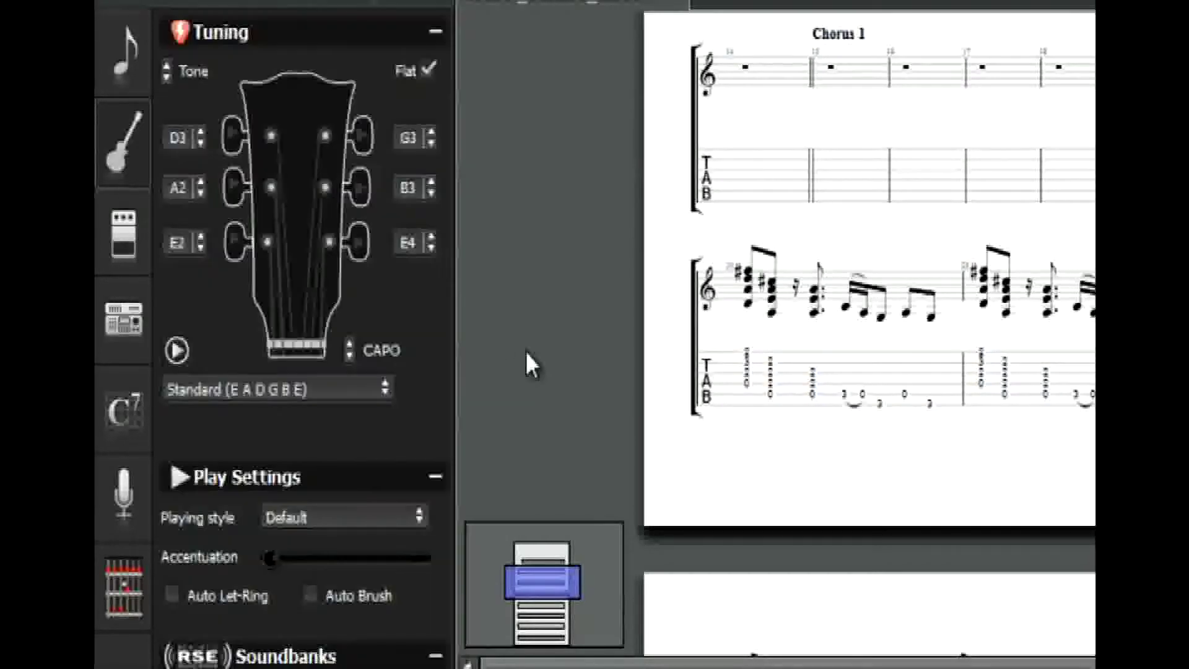
Step: Inspect the guitar's effects chain: American Clean amp, Spring reverb and G-EQ equalizer
left_click(116, 245)
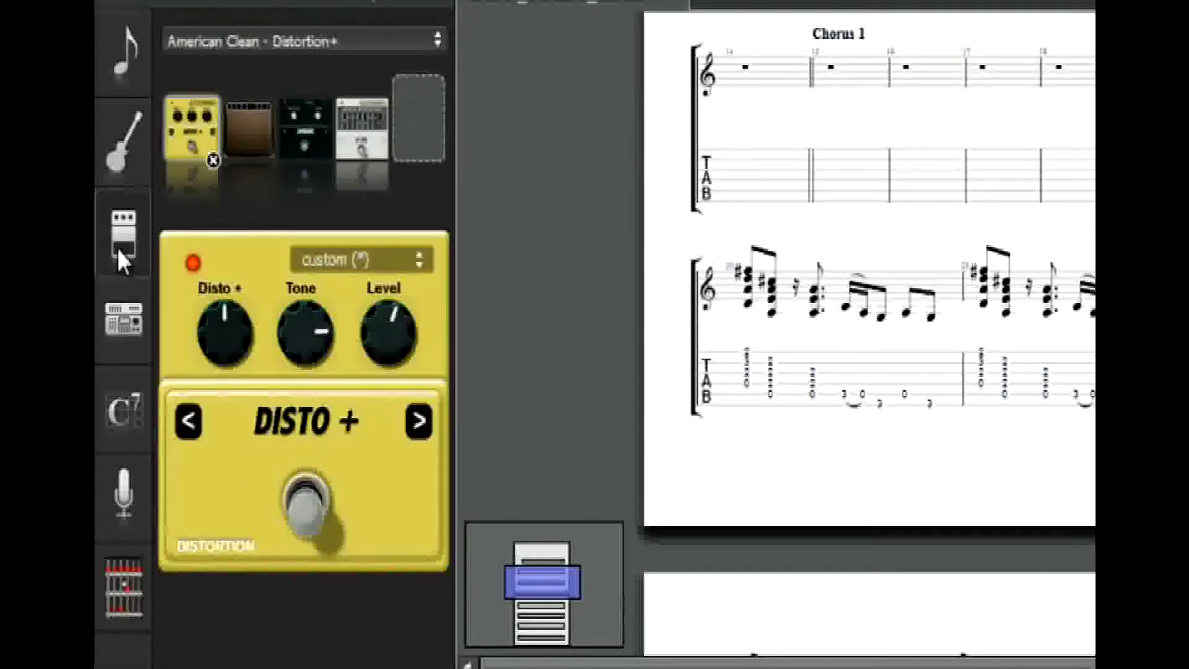
left_click(259, 136)
left_click(307, 130)
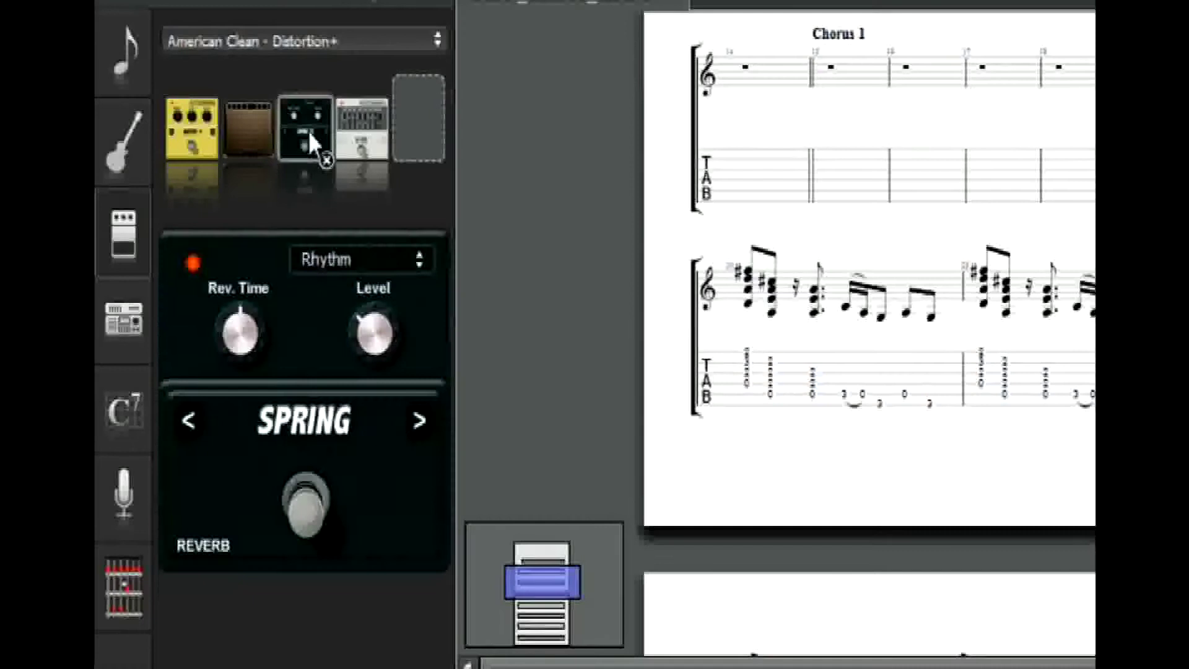
left_click(350, 127)
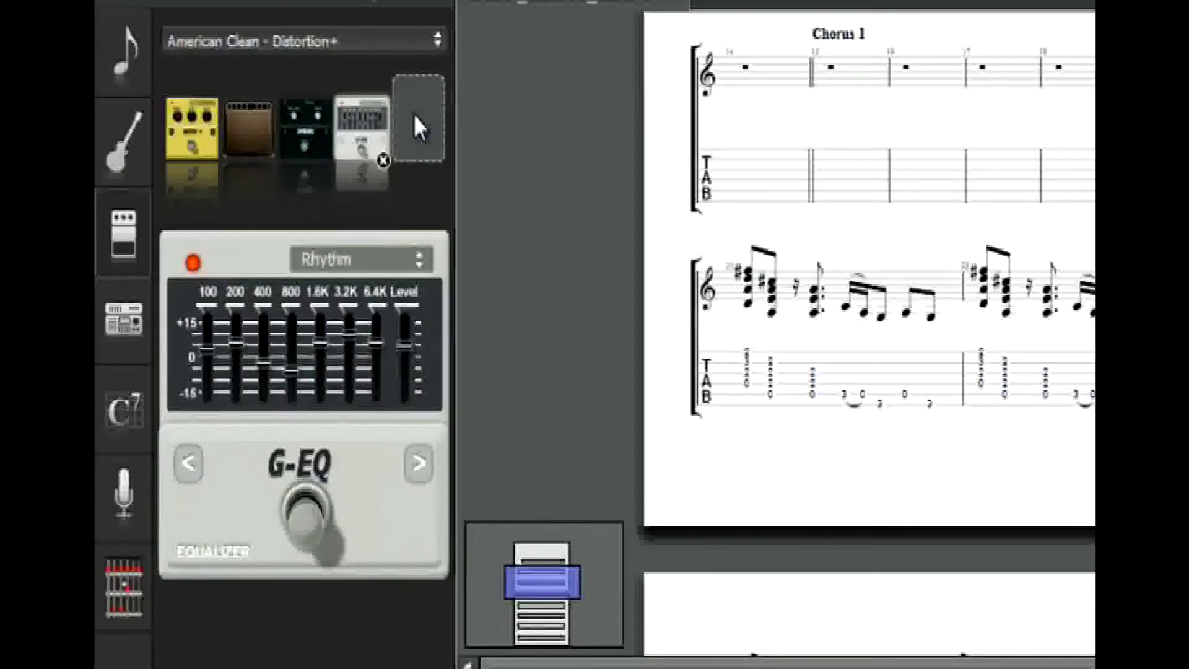
Step: Look through the rack, chord, lyrics and Fretlight panels, then collapse the side panel
left_click(132, 310)
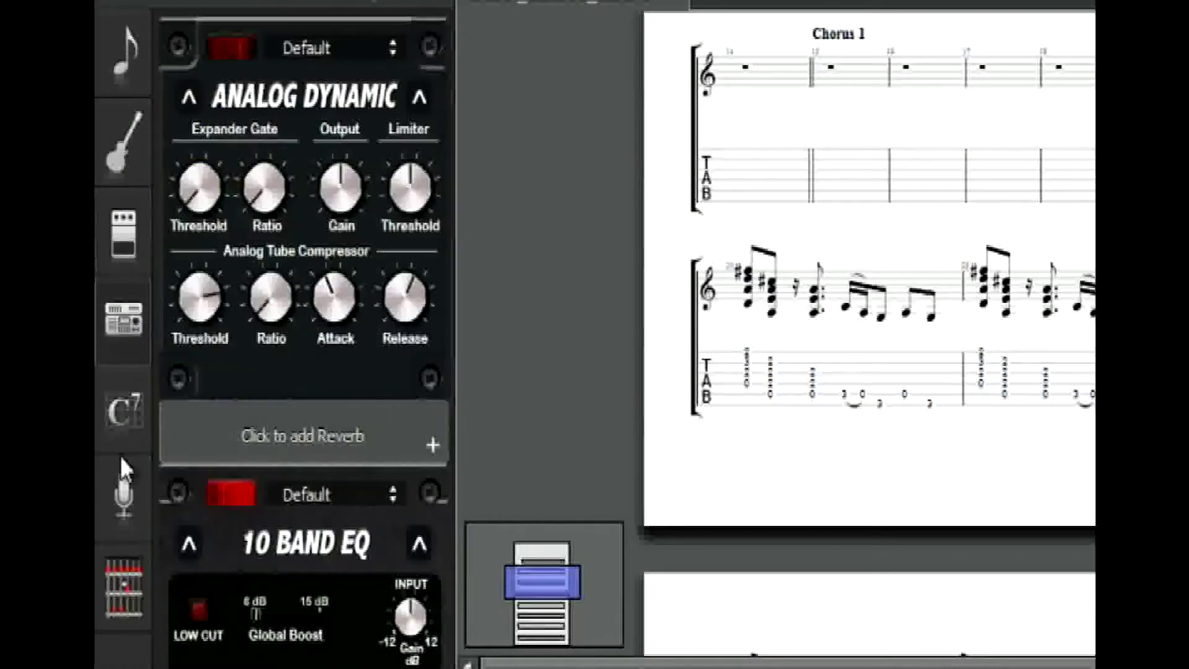
left_click(131, 397)
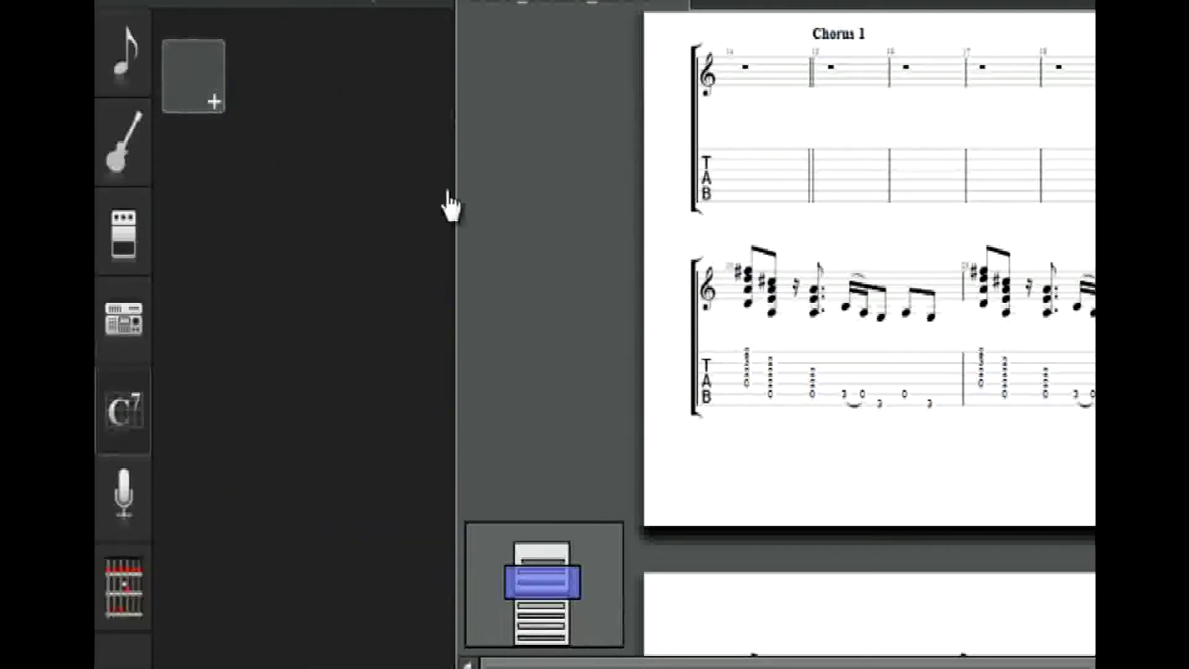
left_click(124, 499)
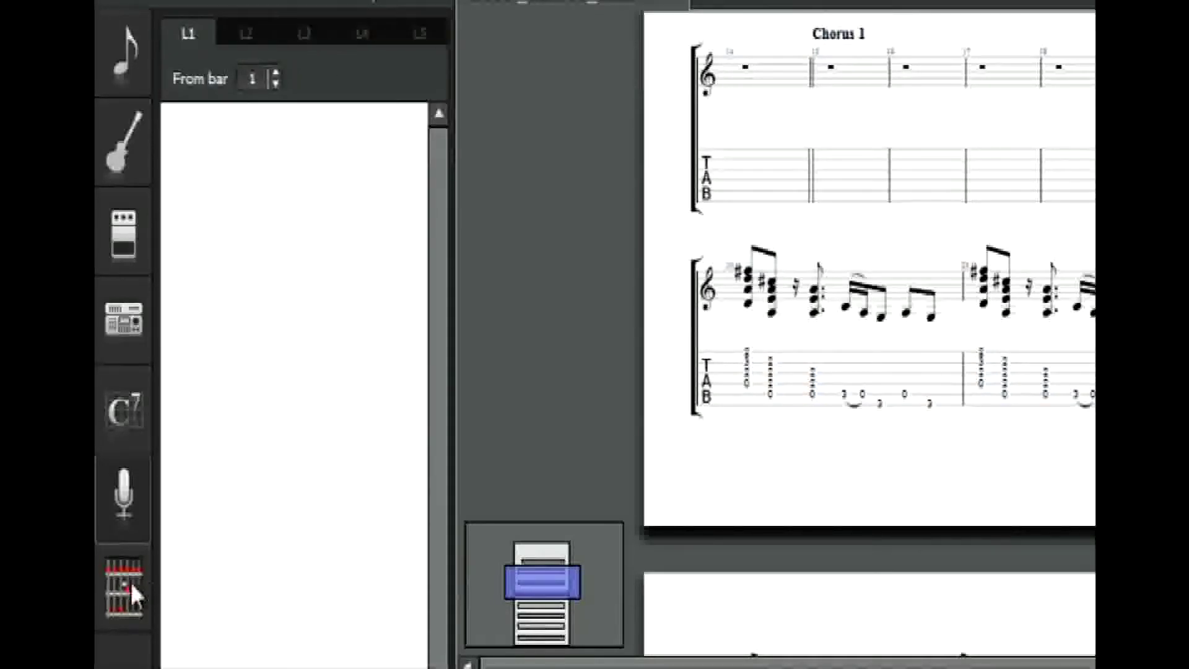
left_click(113, 591)
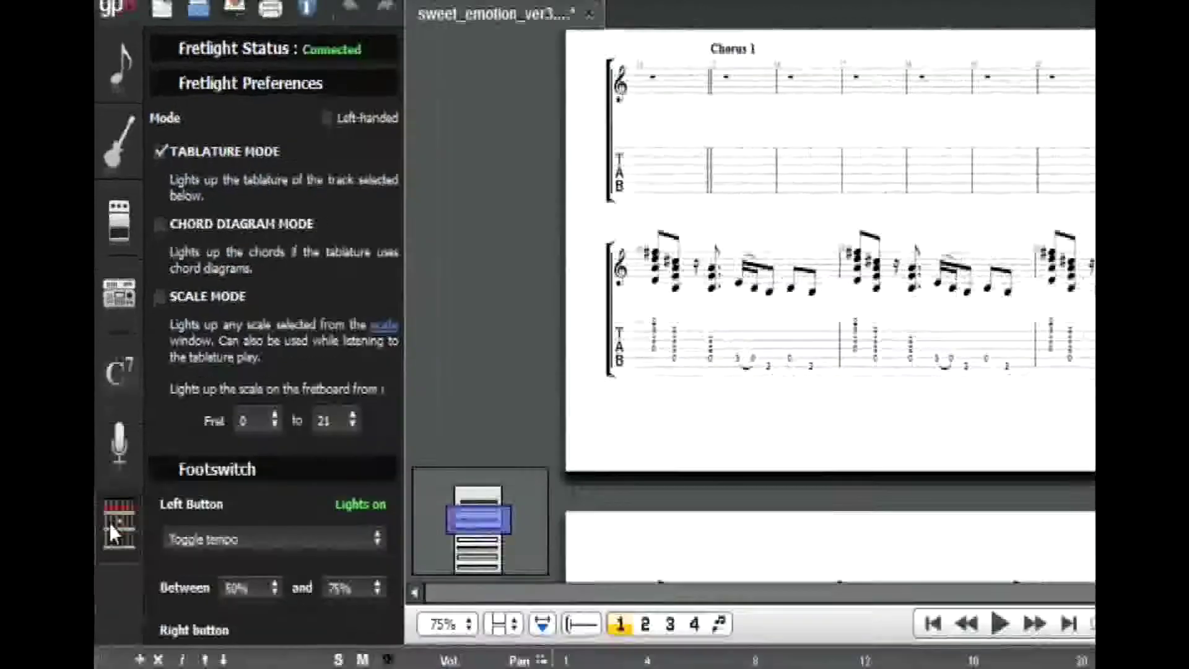
left_click(109, 523)
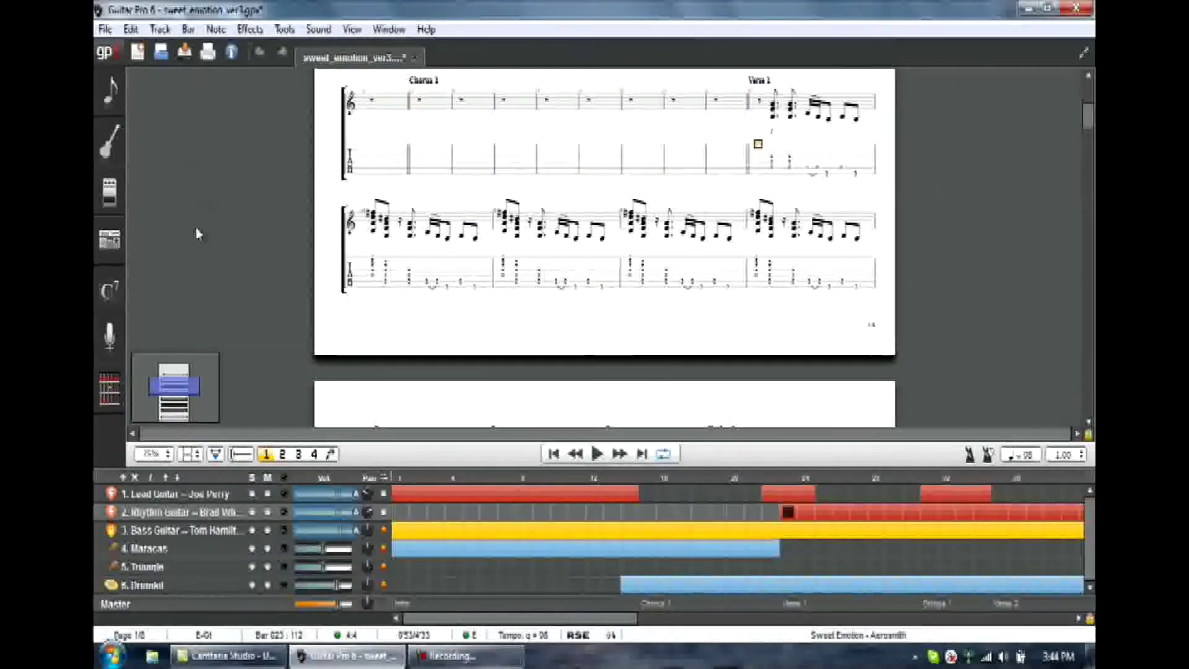
Step: Expand the Sweet Emotion score to fill the window, scroll its pages, then restore menus and tracks
scroll(294, 346, "up", 1)
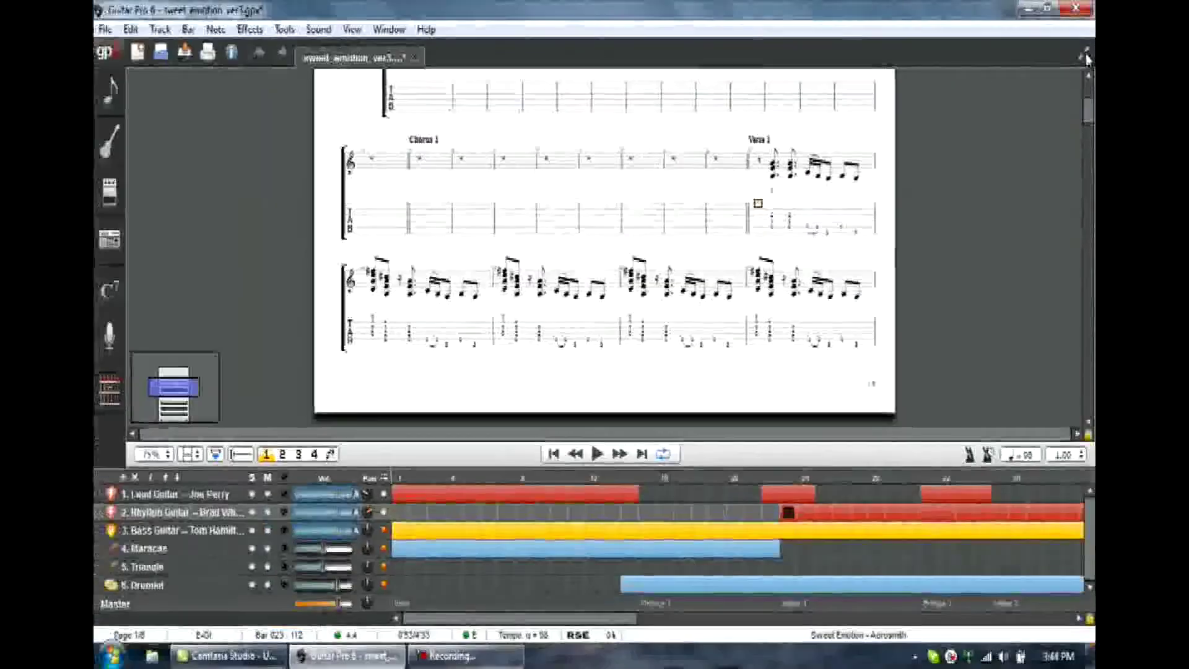
left_click(1060, 174)
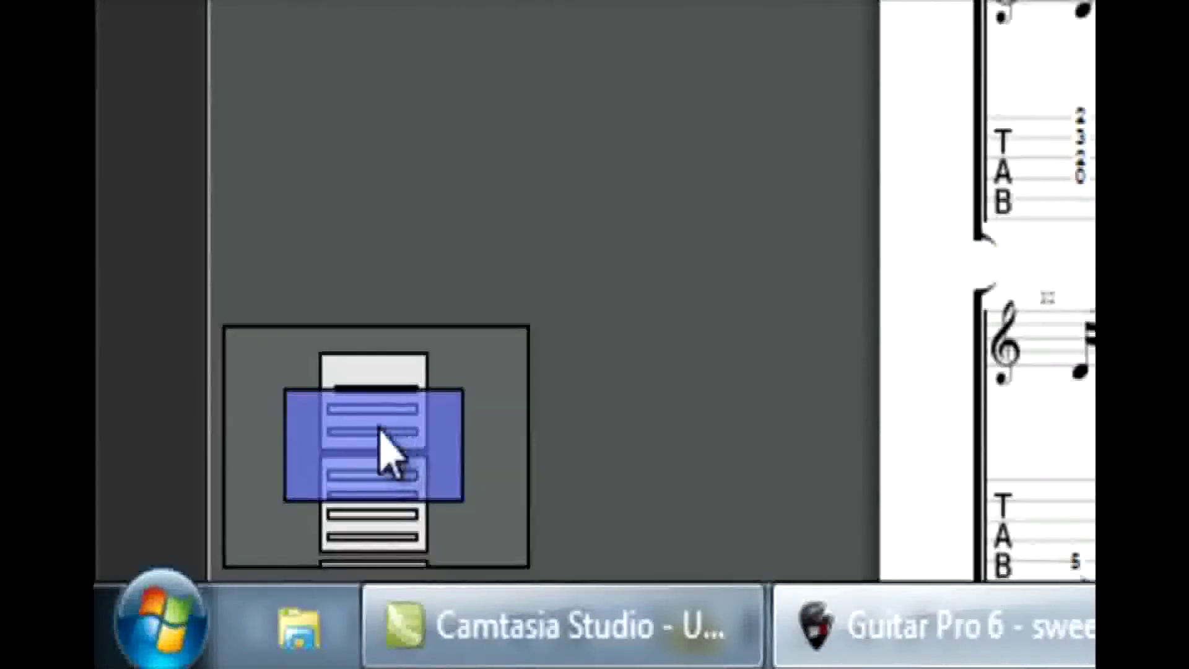
scroll(388, 430, "up", 2)
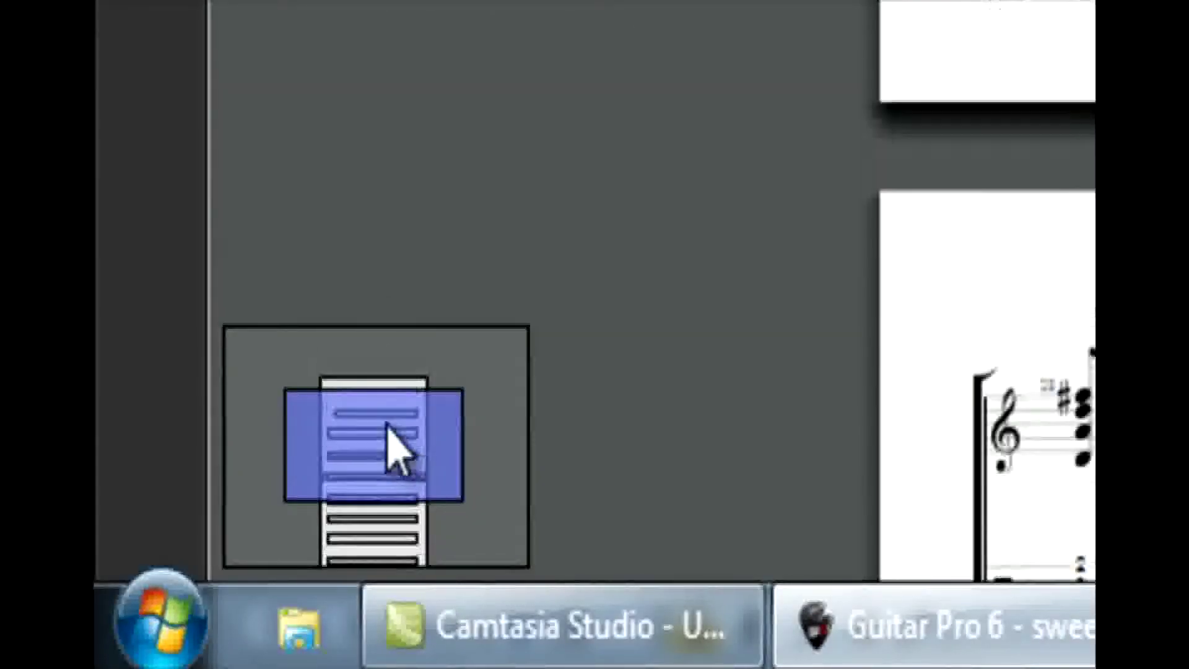
scroll(388, 430, "down", 5)
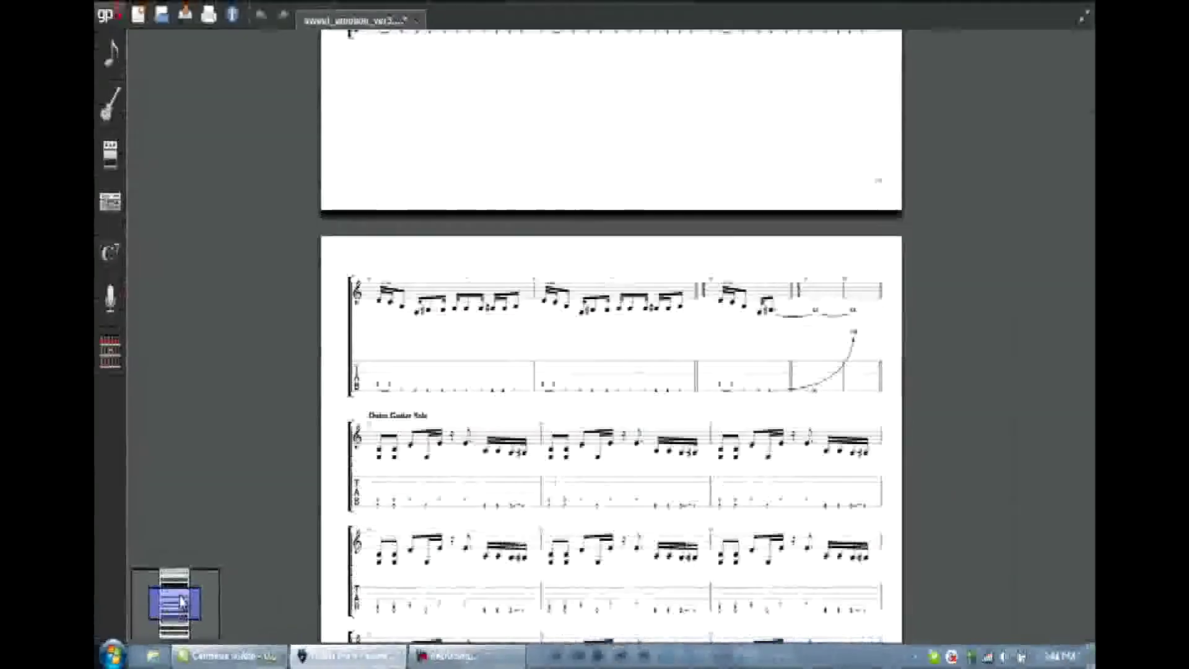
scroll(283, 545, "up", 5)
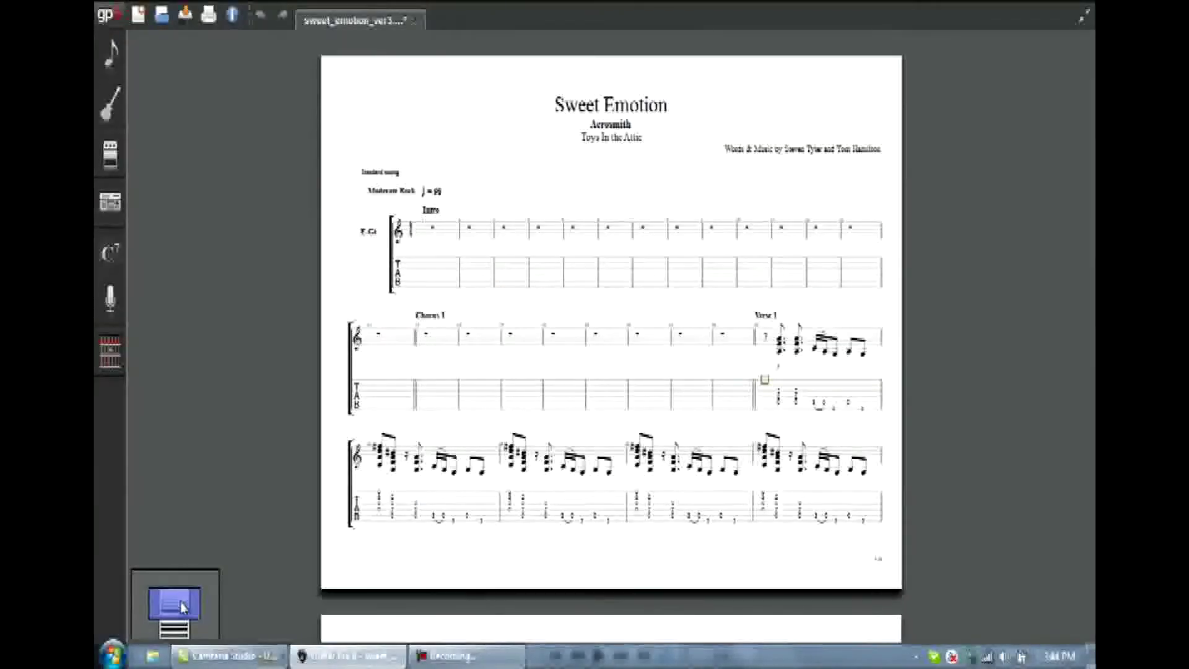
scroll(284, 545, "down", 3)
scroll(182, 618, "down", 10)
scroll(183, 613, "up", 15)
left_click(1084, 16)
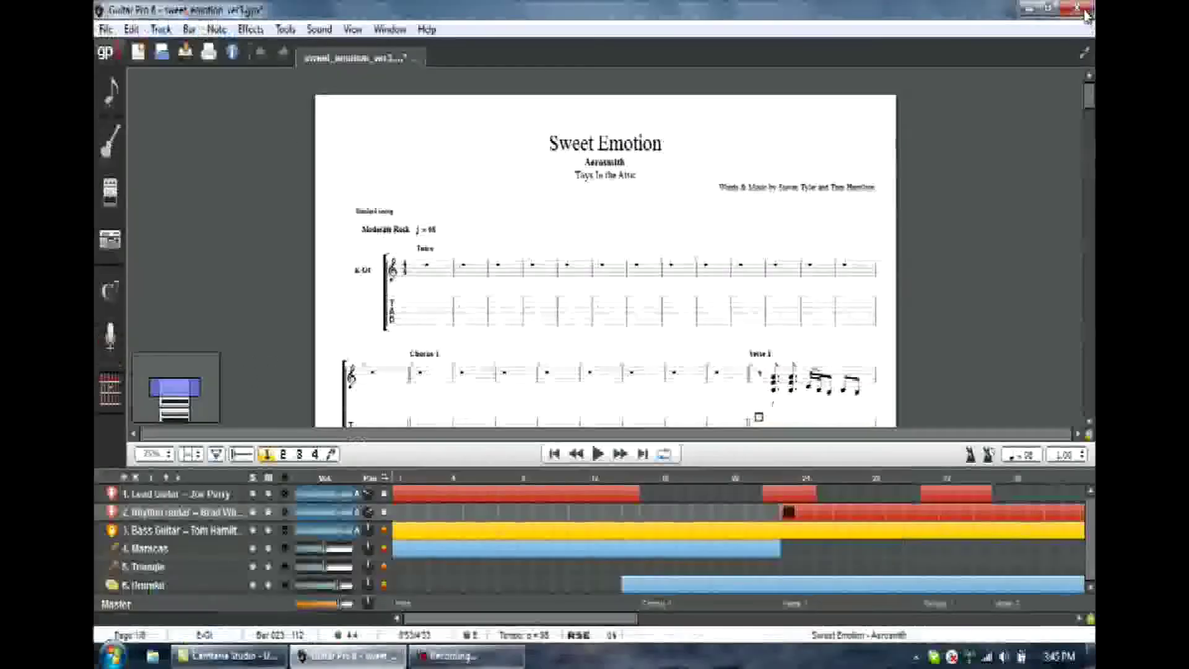
Step: Turn off View > Enable Browser and scroll the score down and back up
left_click(356, 30)
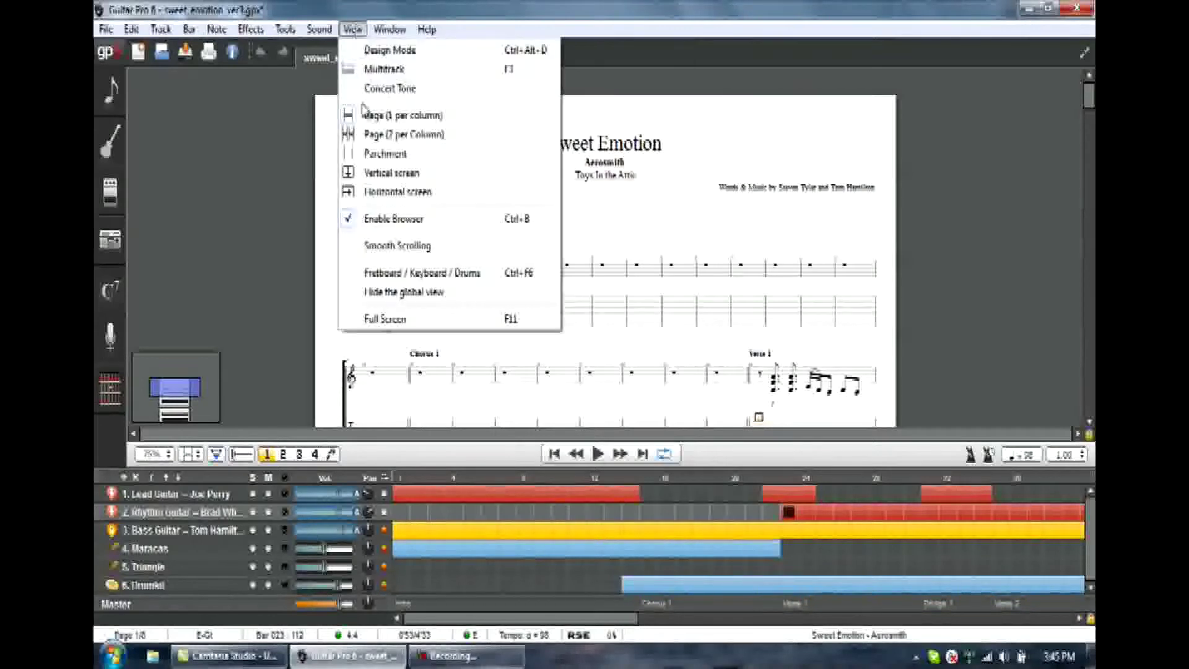
left_click(392, 220)
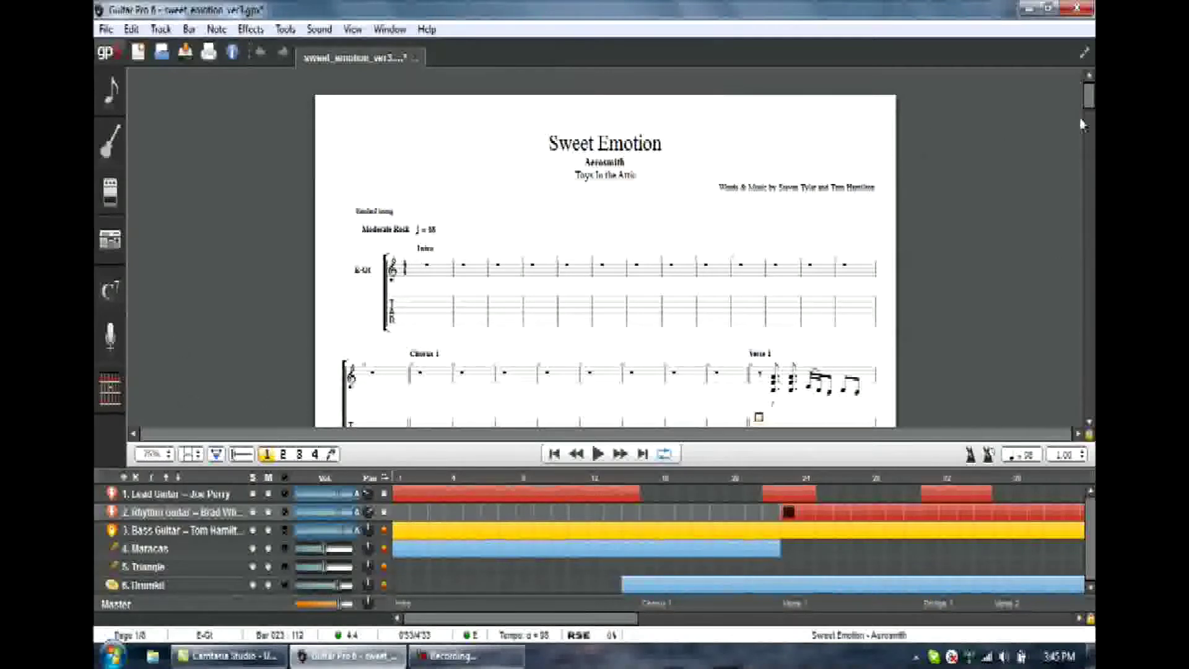
left_click_drag(1091, 96, 1091, 224)
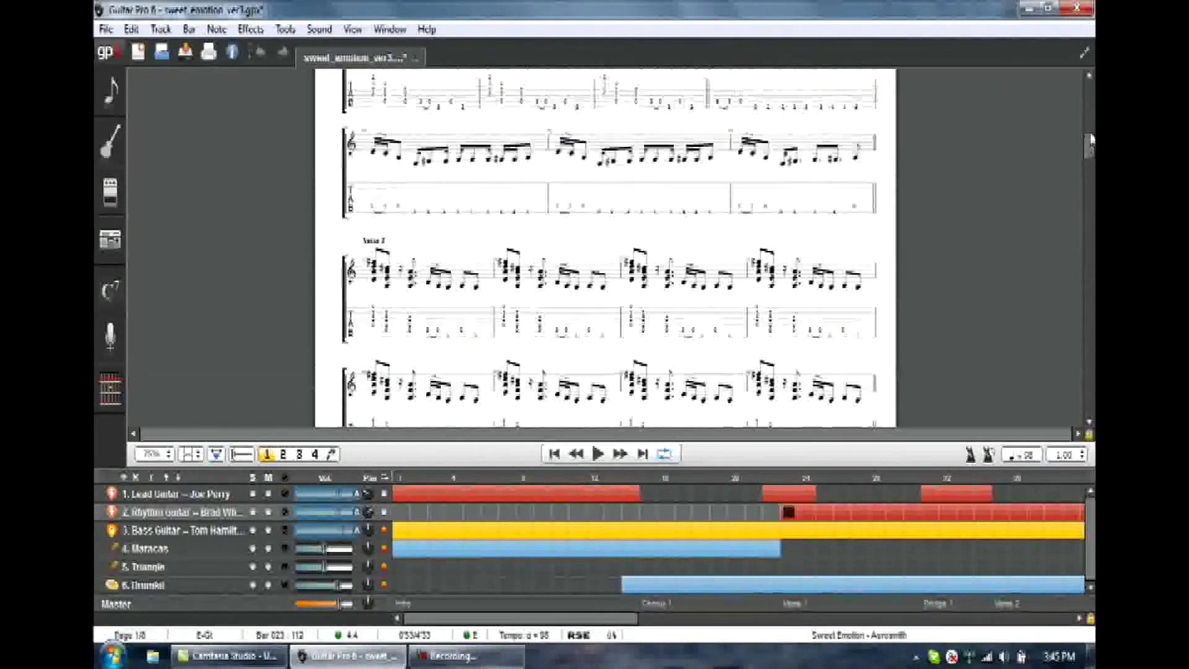
left_click_drag(1092, 139, 1088, 77)
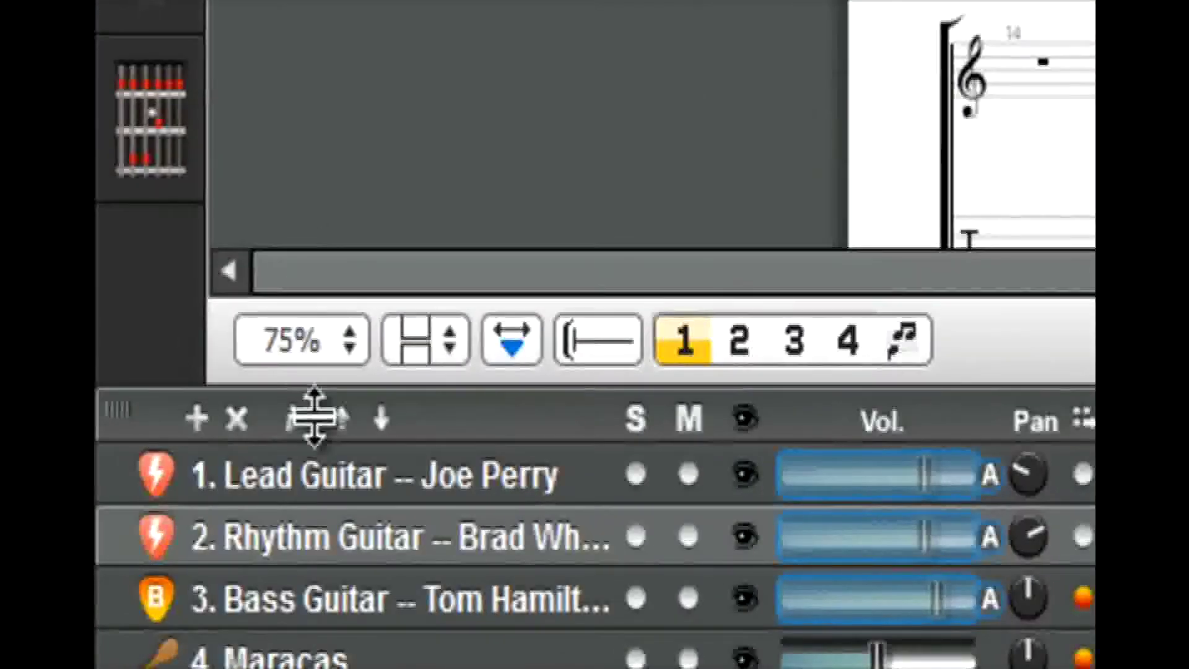
Step: Zoom the score to fit page width and switch to full-screen view
left_click(350, 347)
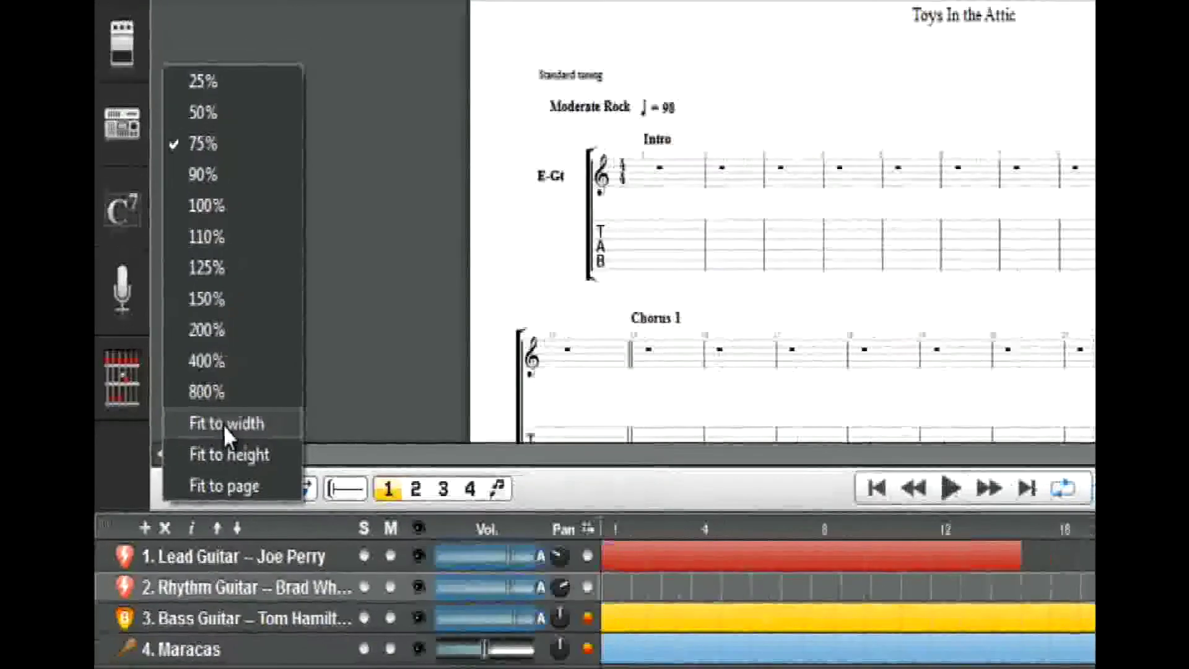
left_click(224, 423)
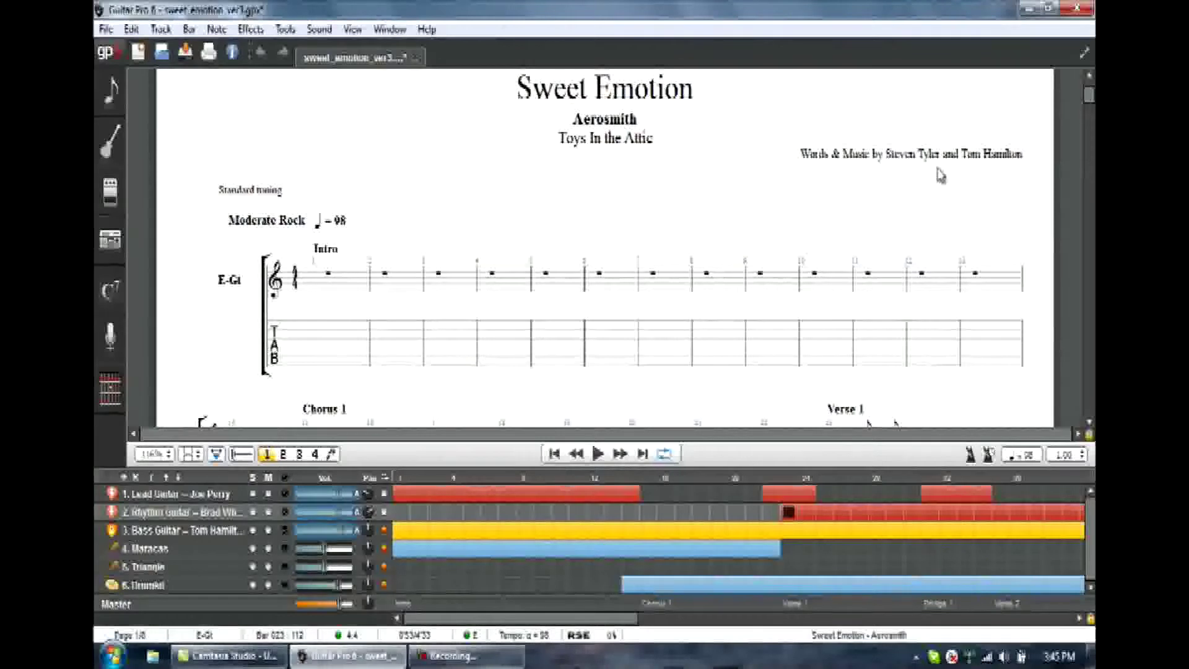
left_click(1086, 55)
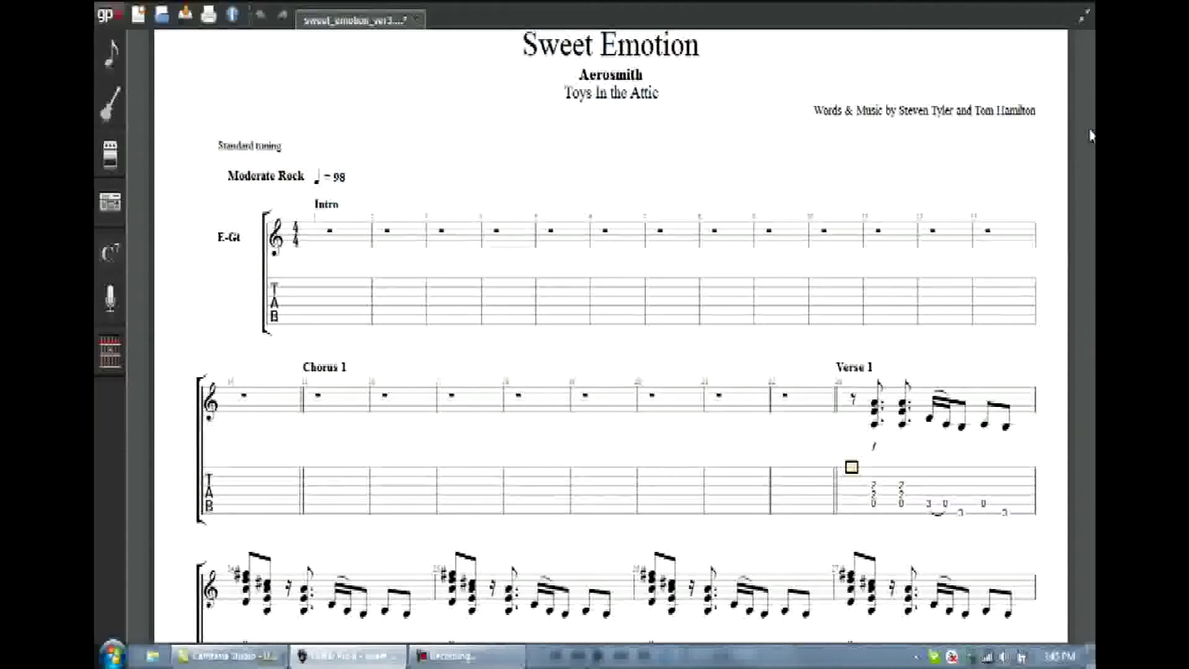
Step: Scroll through the full-screen Sweet Emotion pages and jump back to the beginning
scroll(1066, 313, "down", 5)
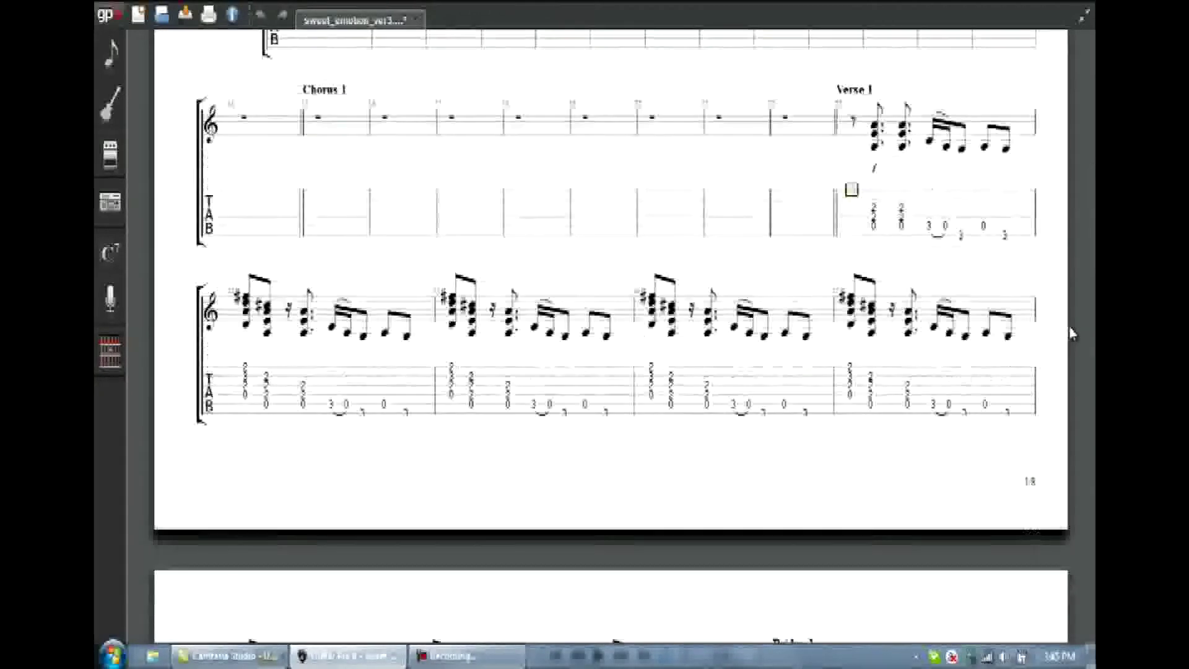
scroll(1073, 334, "down", 10)
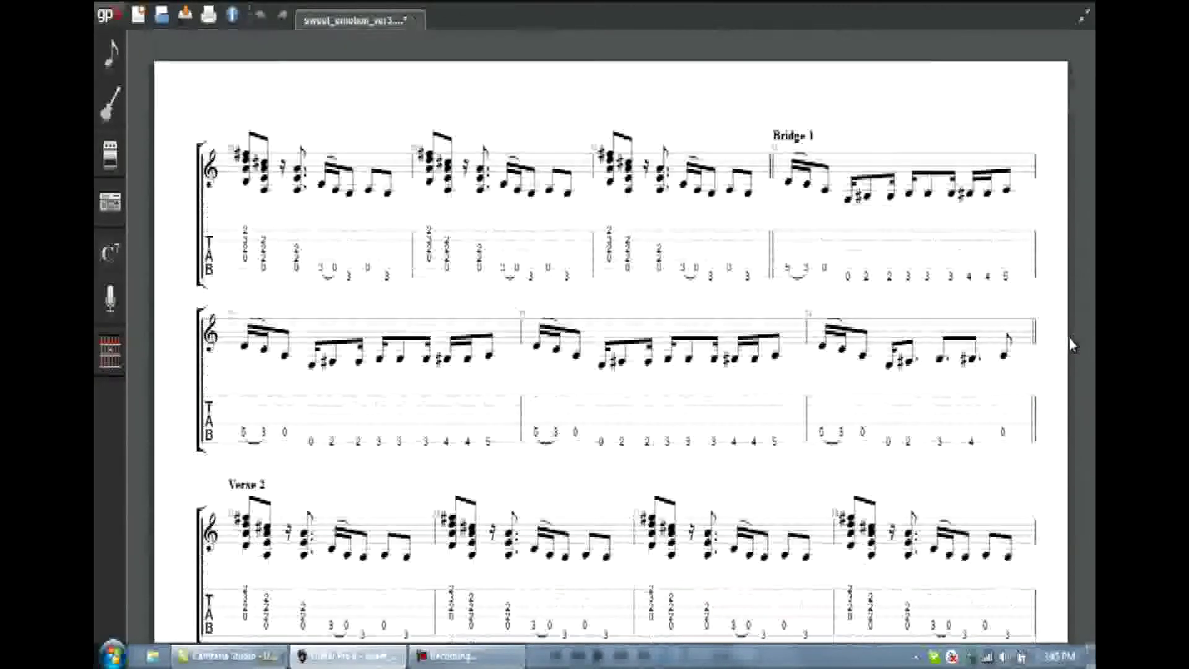
scroll(1073, 343, "down", 10)
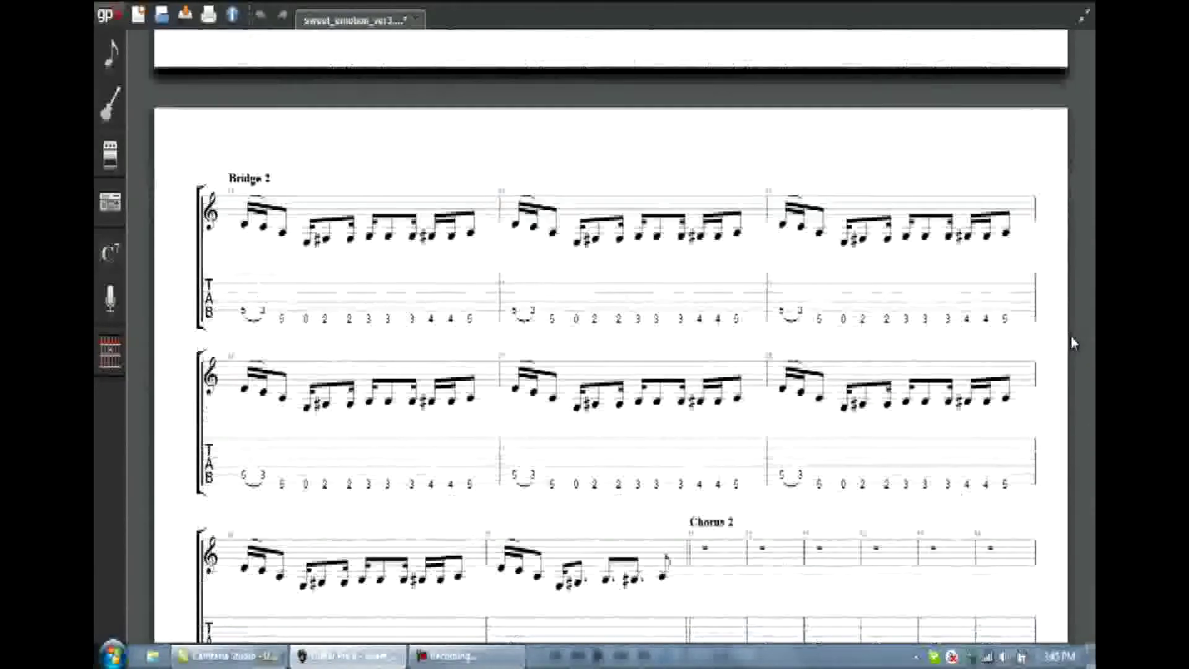
scroll(1073, 343, "up", 10)
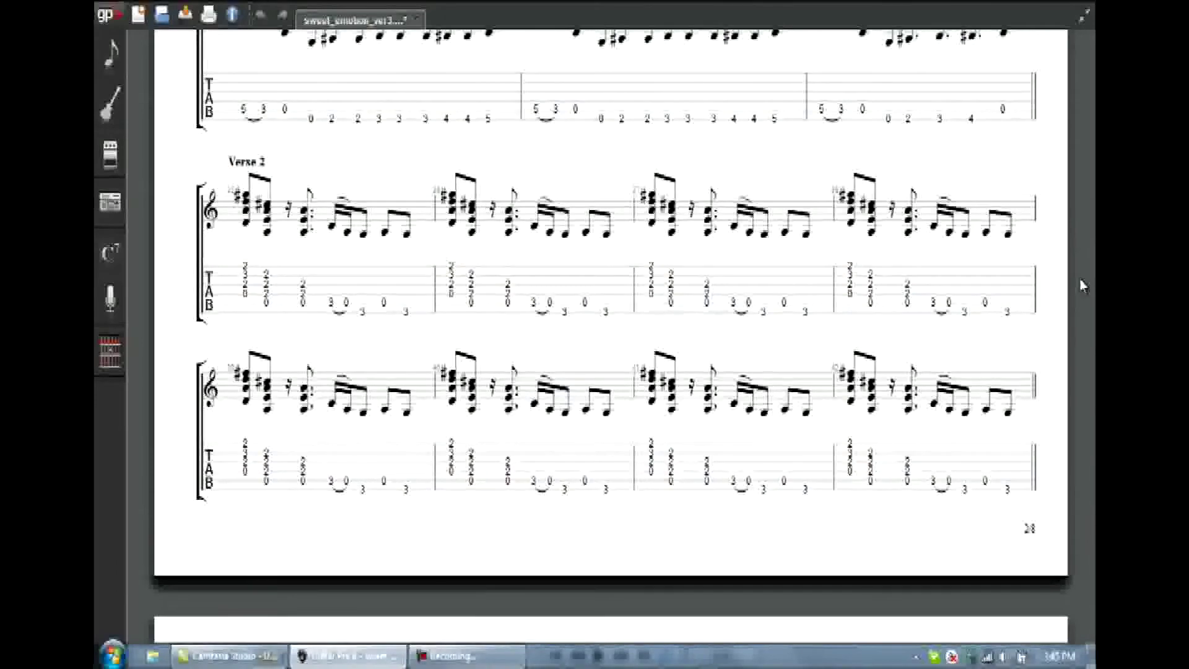
scroll(1082, 285, "down", 7)
scroll(1083, 298, "down", 8)
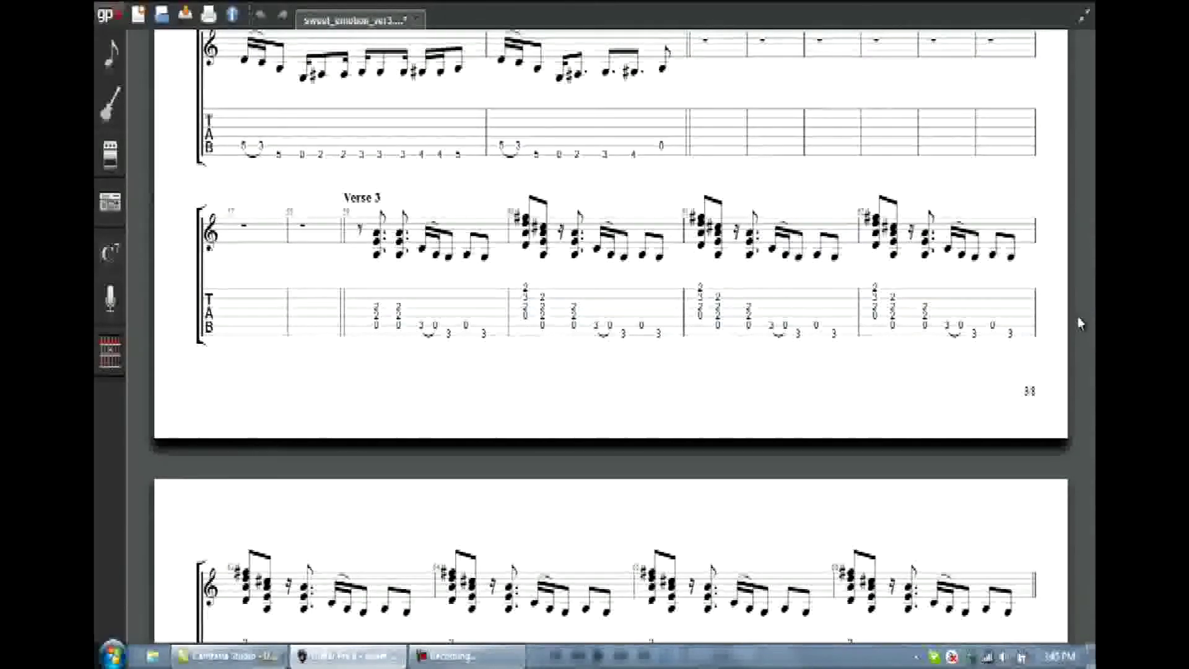
scroll(1079, 316, "down", 3)
key("Right")
scroll(1081, 322, "down", 1)
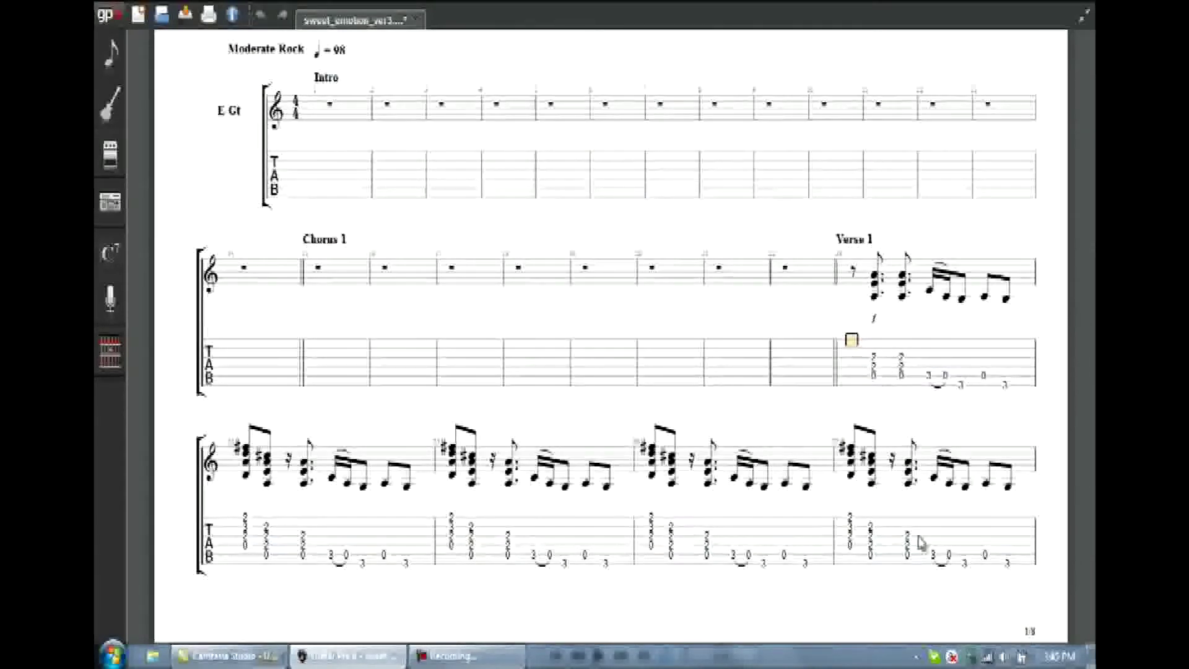
scroll(1053, 488, "down", 3)
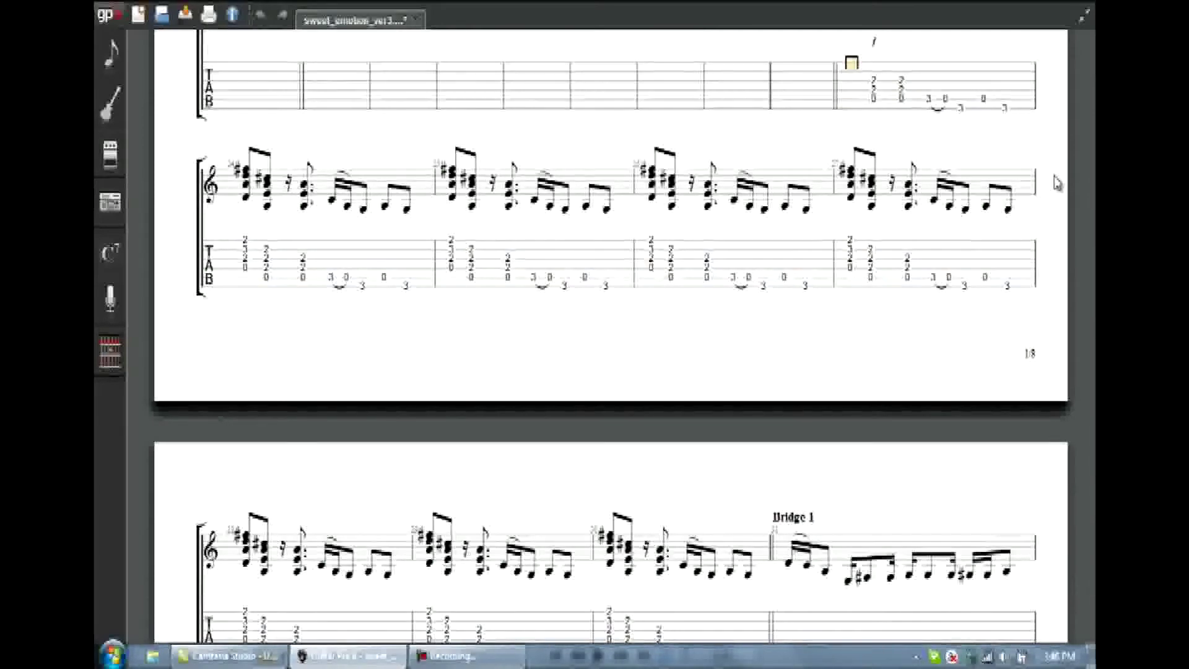
scroll(1057, 207, "down", 3)
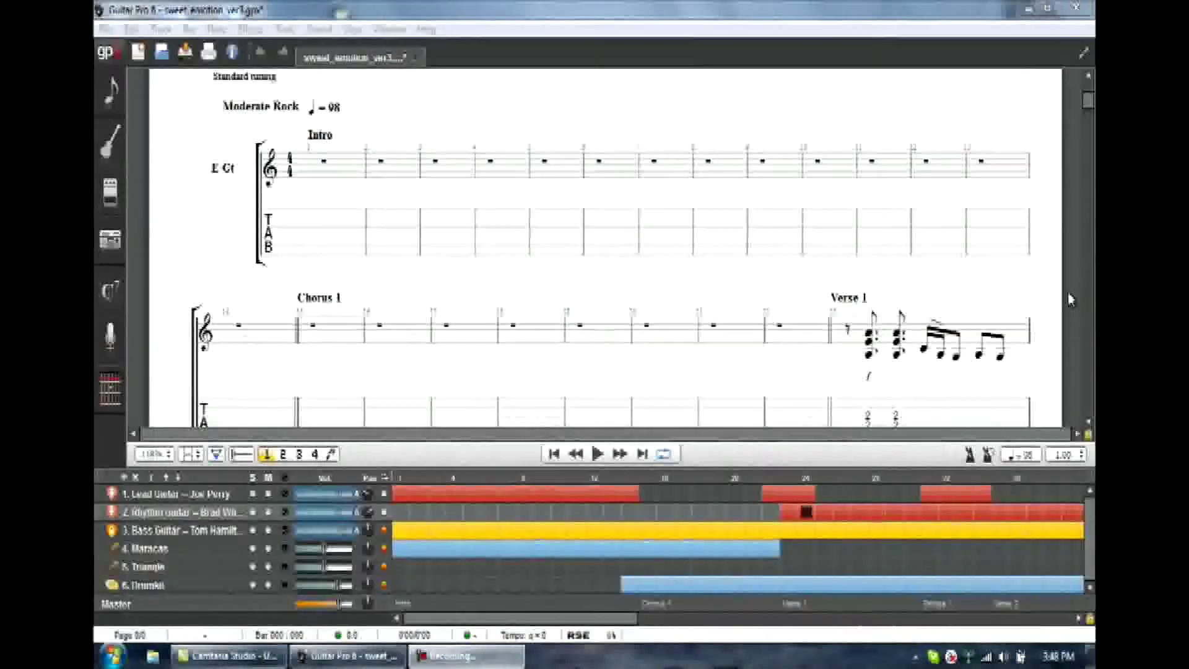
Step: Return to full-screen view showing the Intro, Chorus 1 and Verse 1 page
left_click(1086, 57)
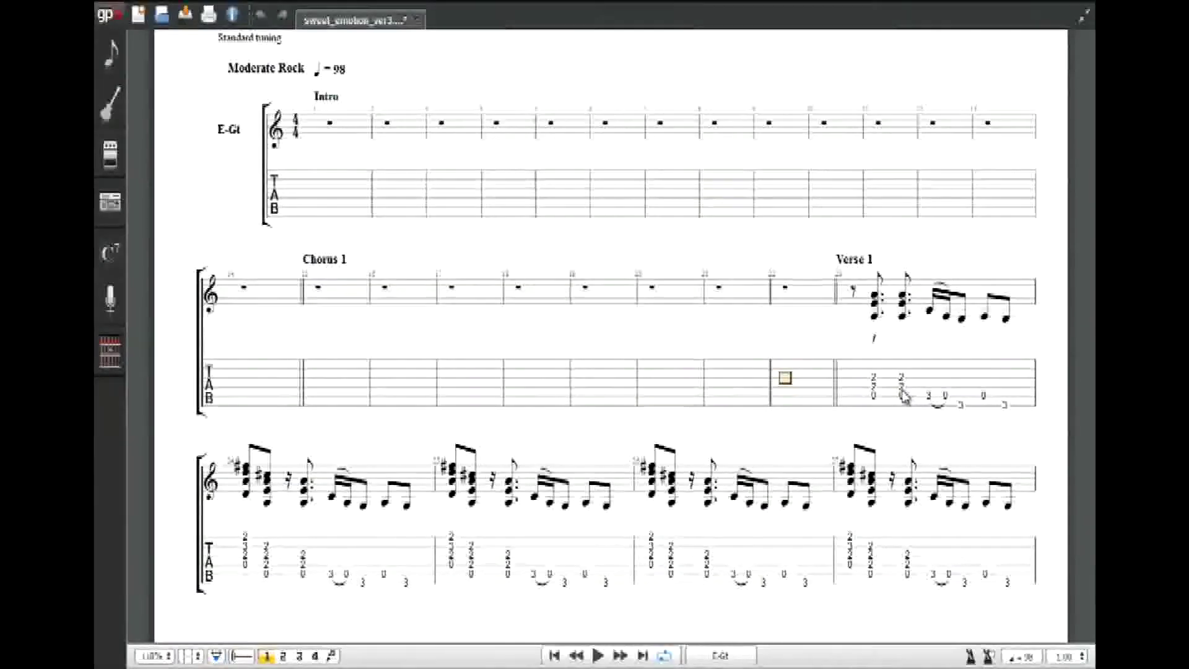
scroll(904, 342, "up", 3)
scroll(905, 342, "down", 5)
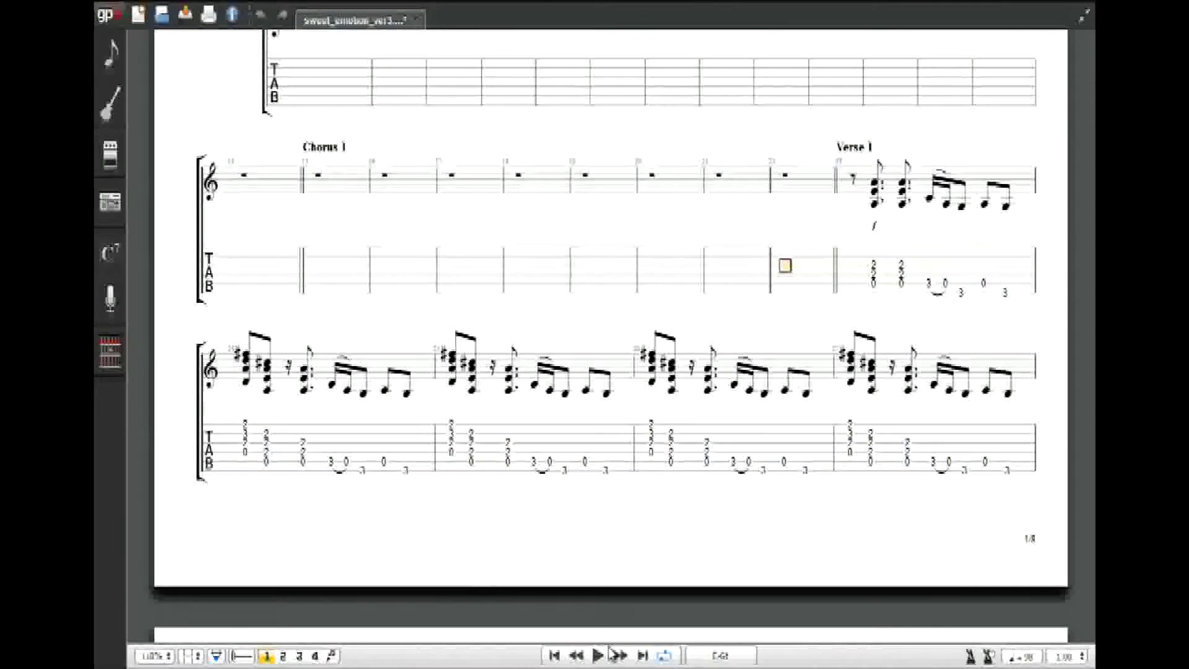
Step: Play Sweet Emotion from Verse 1 on into Bridge 1 and Verse 2
left_click(599, 656)
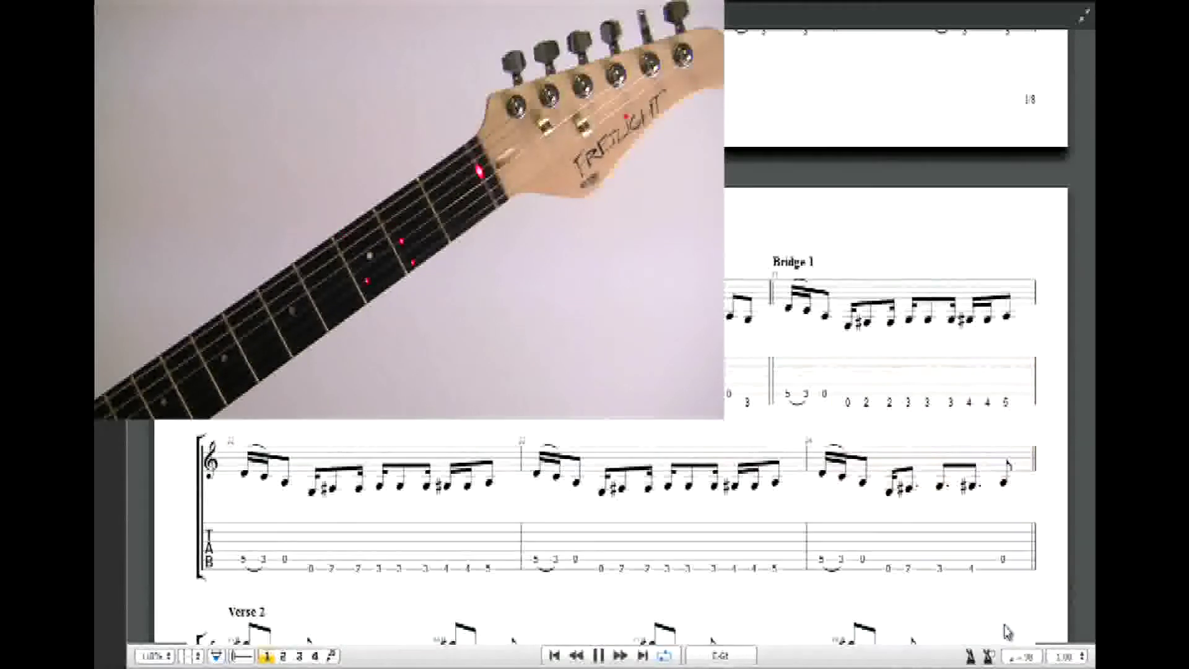
Step: Stop playback, leave full-screen and show the Fretlight settings panel
left_click(598, 657)
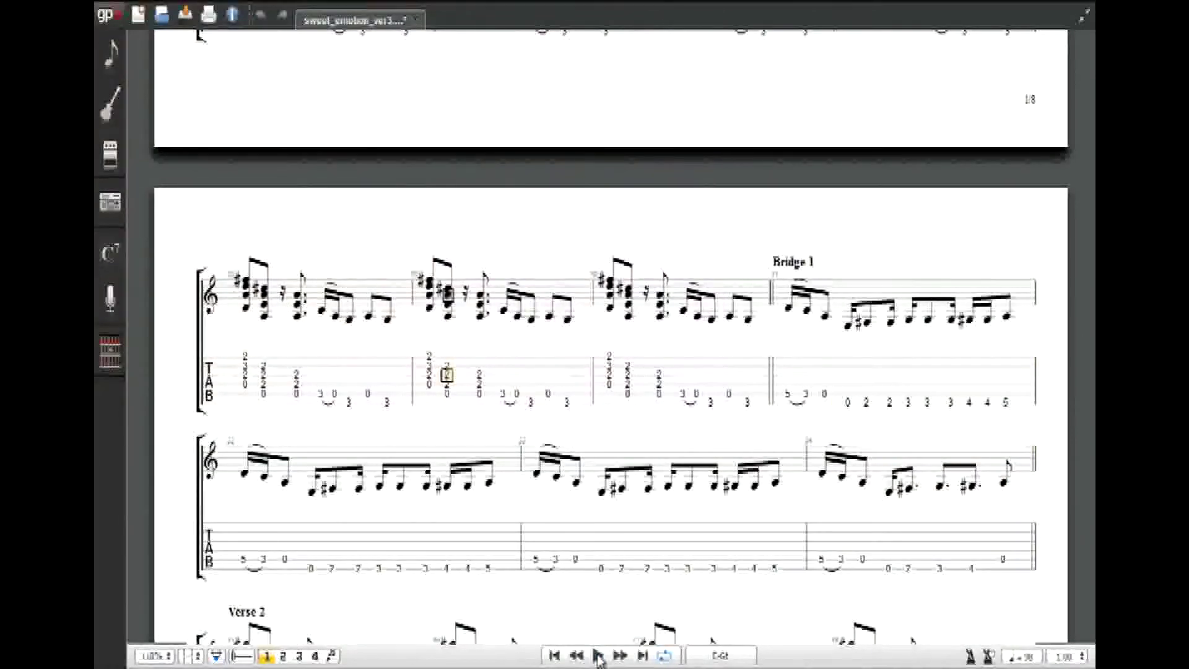
left_click(1087, 17)
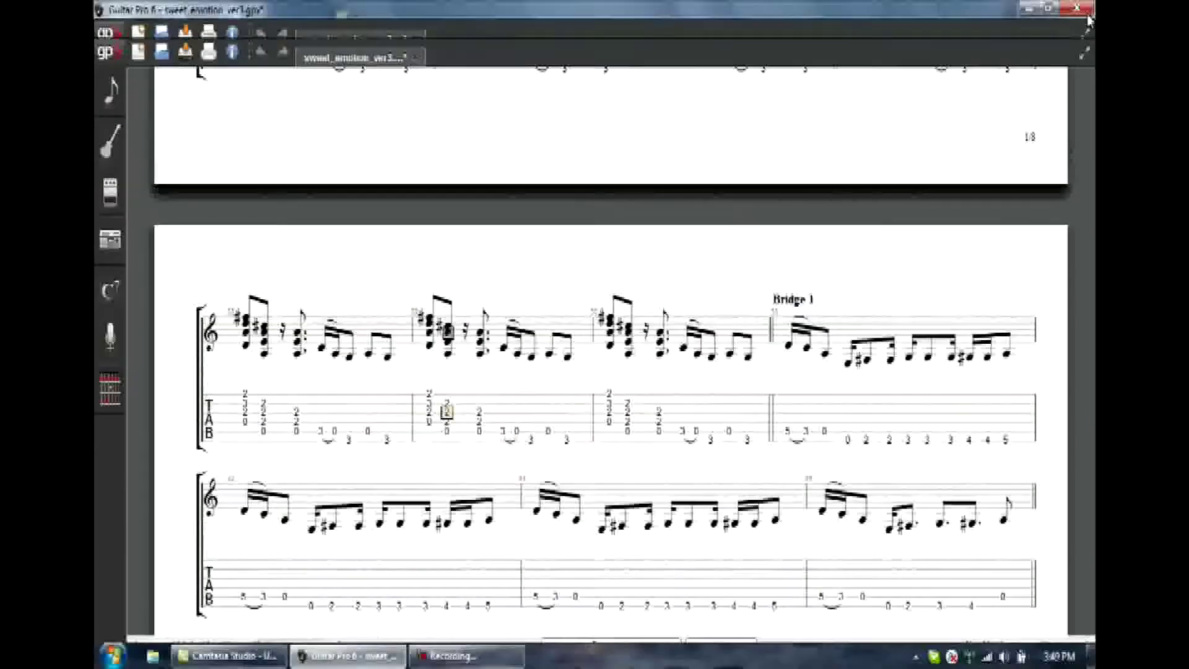
left_click(116, 397)
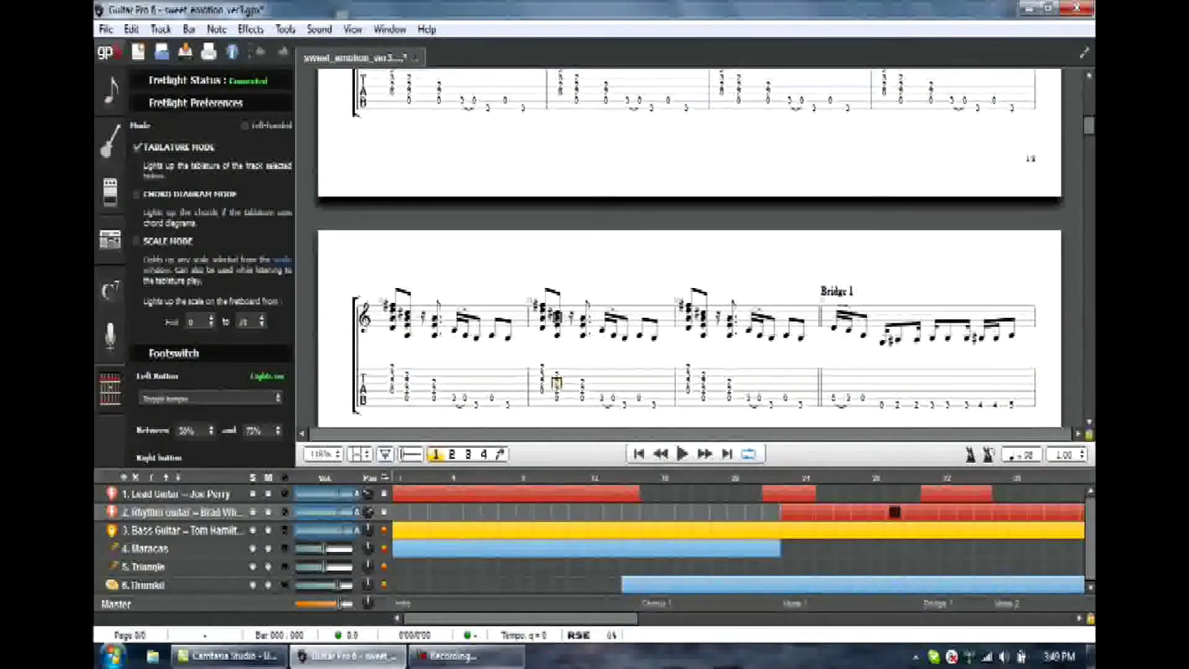
Step: Scroll back to the opening page and set the playback start at the first Verse 1 bar
left_click_drag(1092, 133, 1086, 104)
scroll(990, 319, "down", 1)
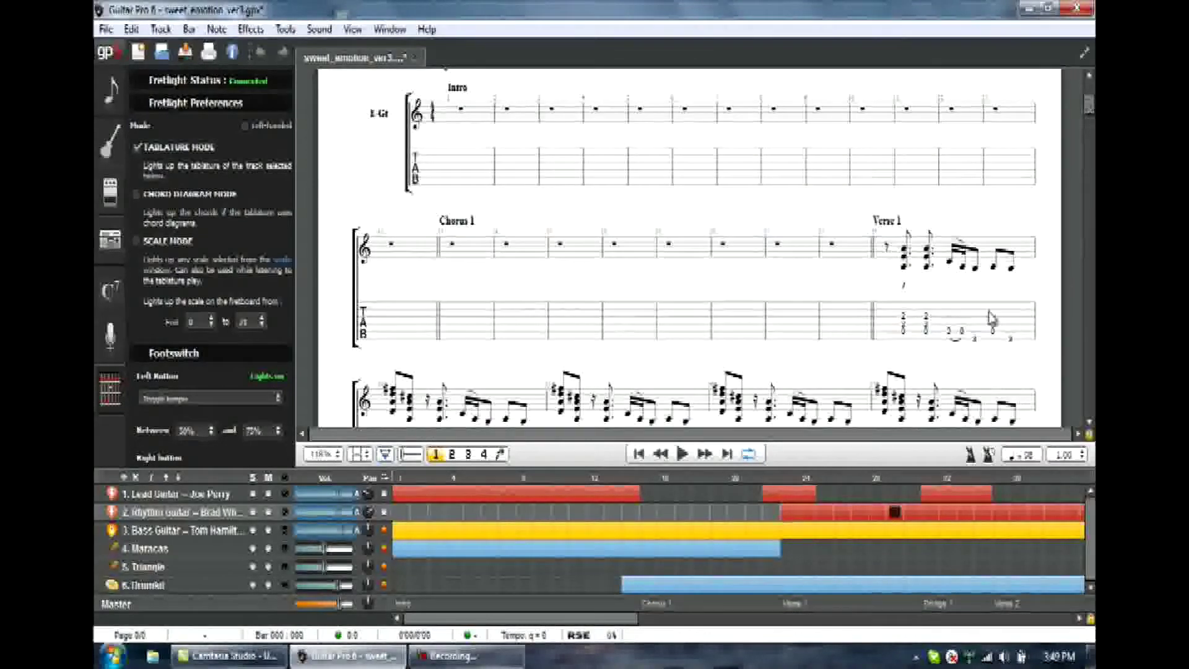
left_click(899, 322)
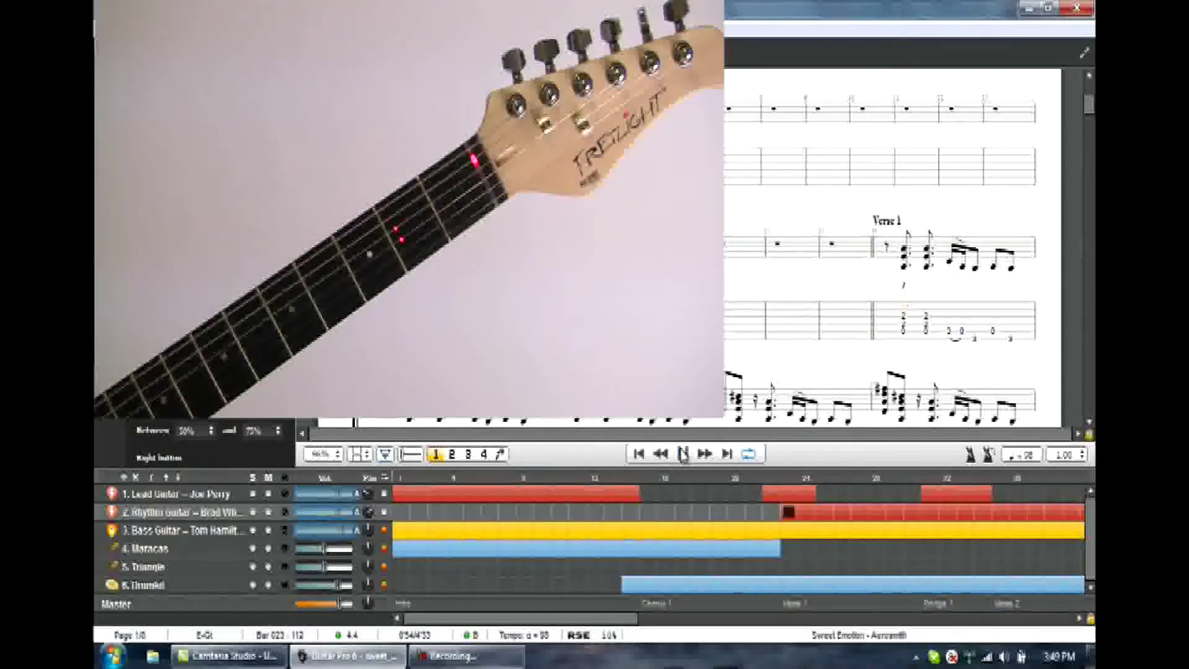
Step: Play Verse 1 from its first beat at 0.50 speed, then stop playback
left_click(683, 454)
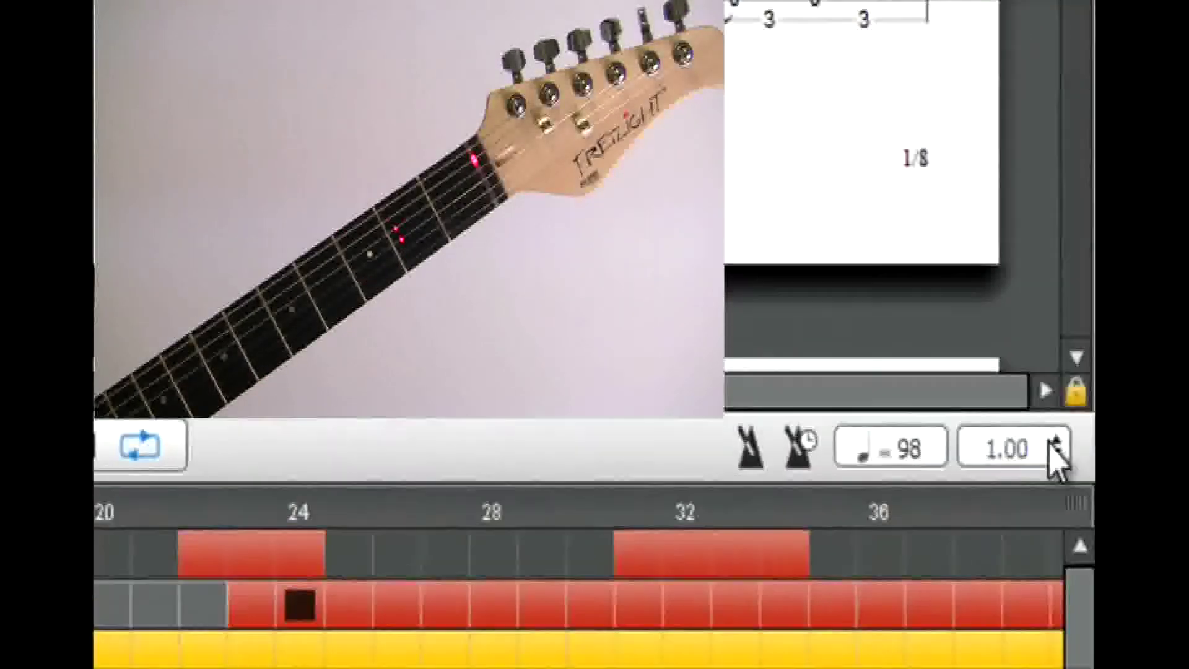
left_click(1081, 459)
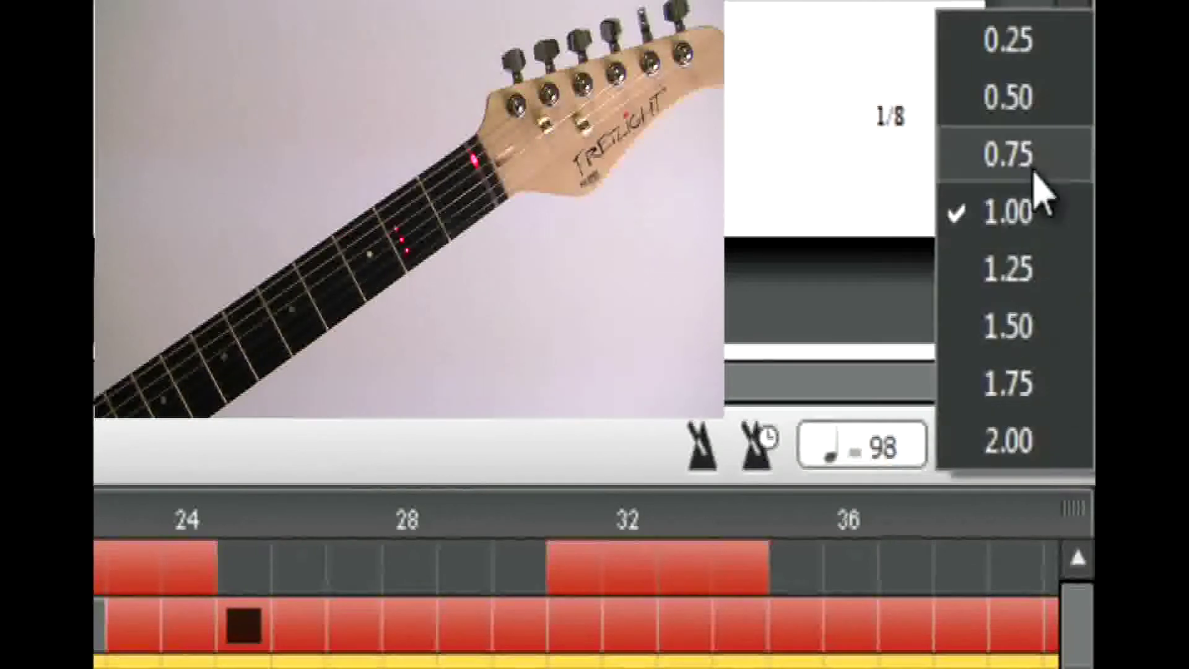
left_click(1035, 112)
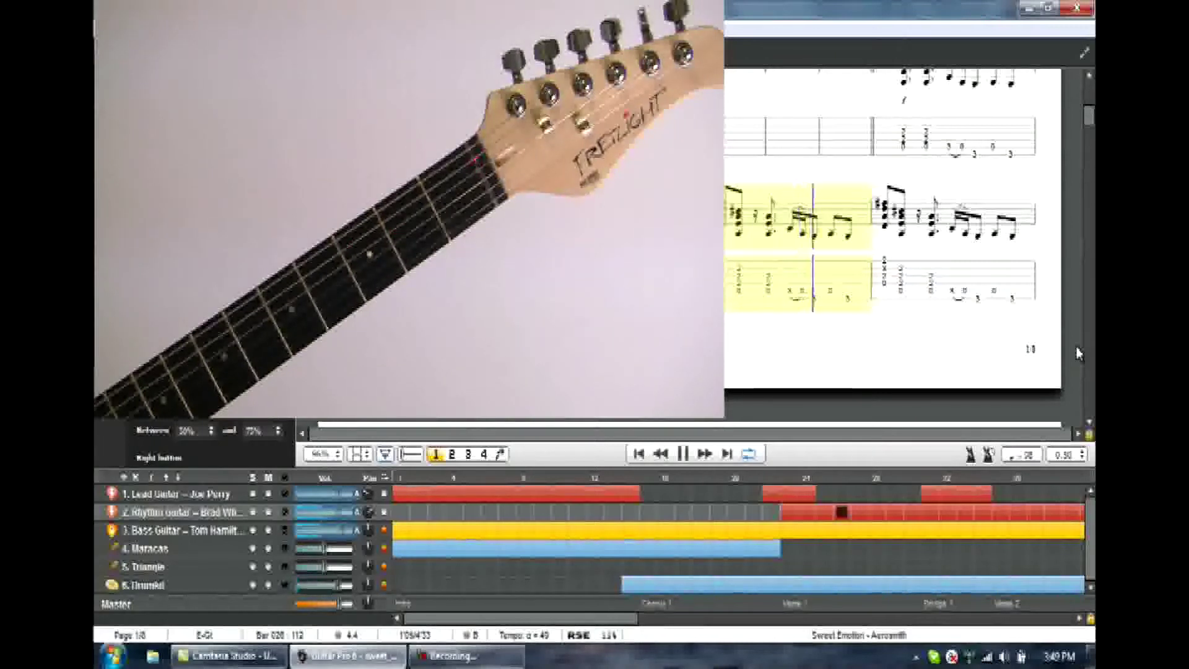
left_click(683, 454)
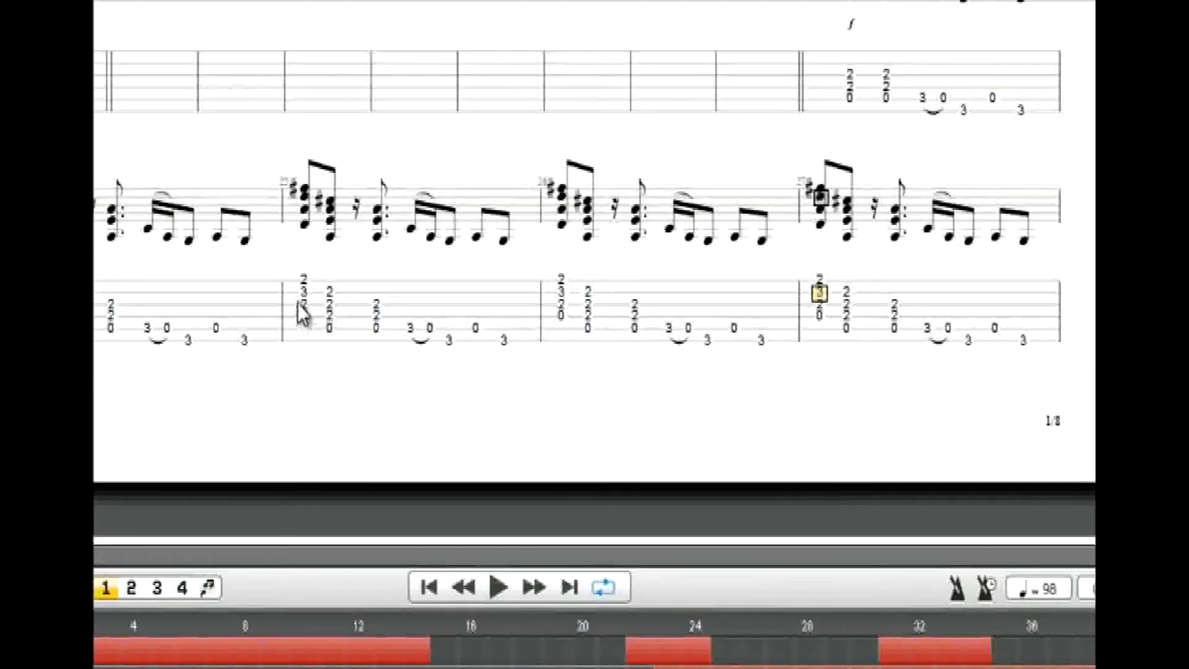
Step: Loop one Verse 1 bar and switch its repeat mode to Speed trainer
left_click_drag(304, 313, 510, 318)
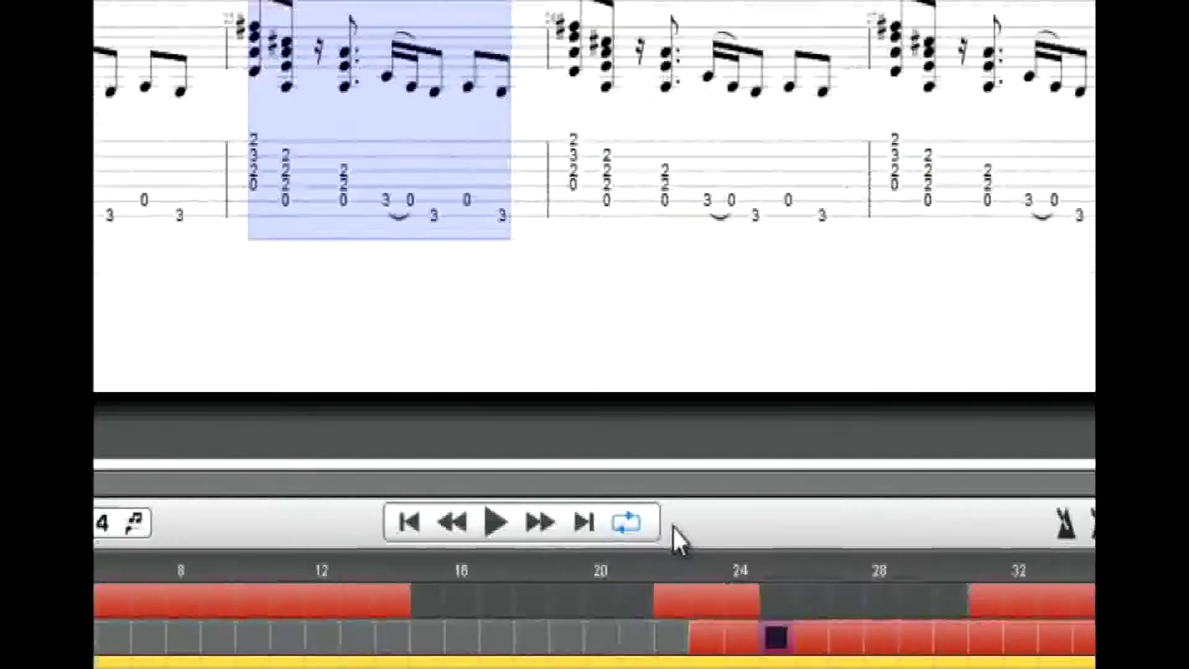
left_click(603, 588)
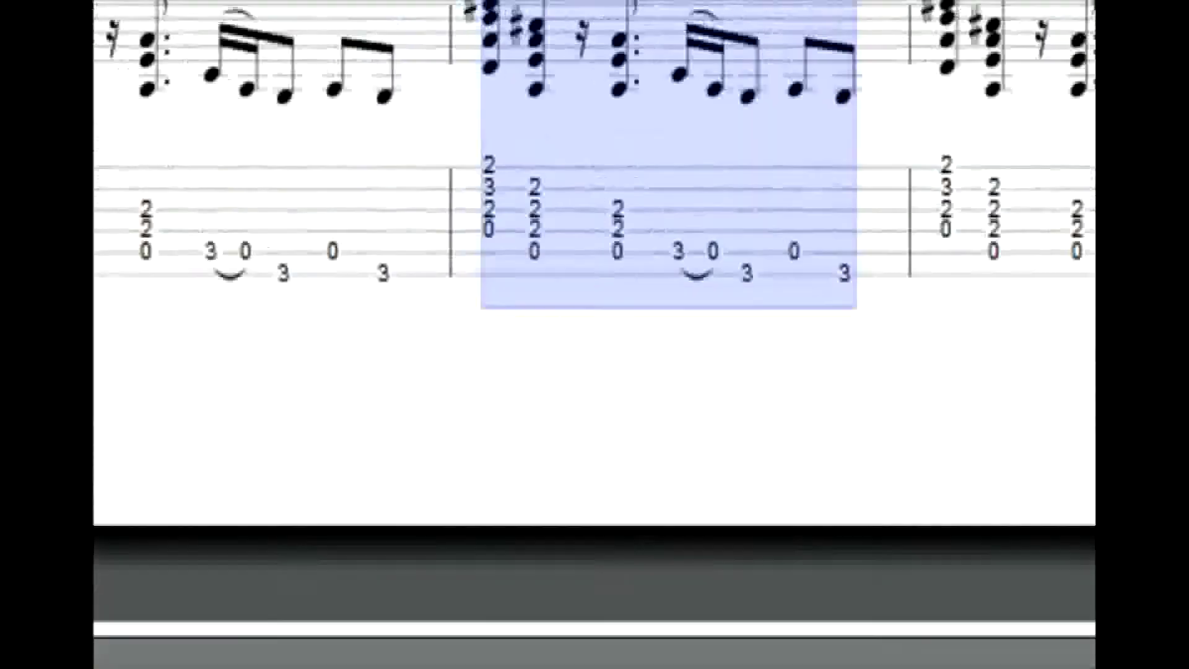
left_click(682, 384)
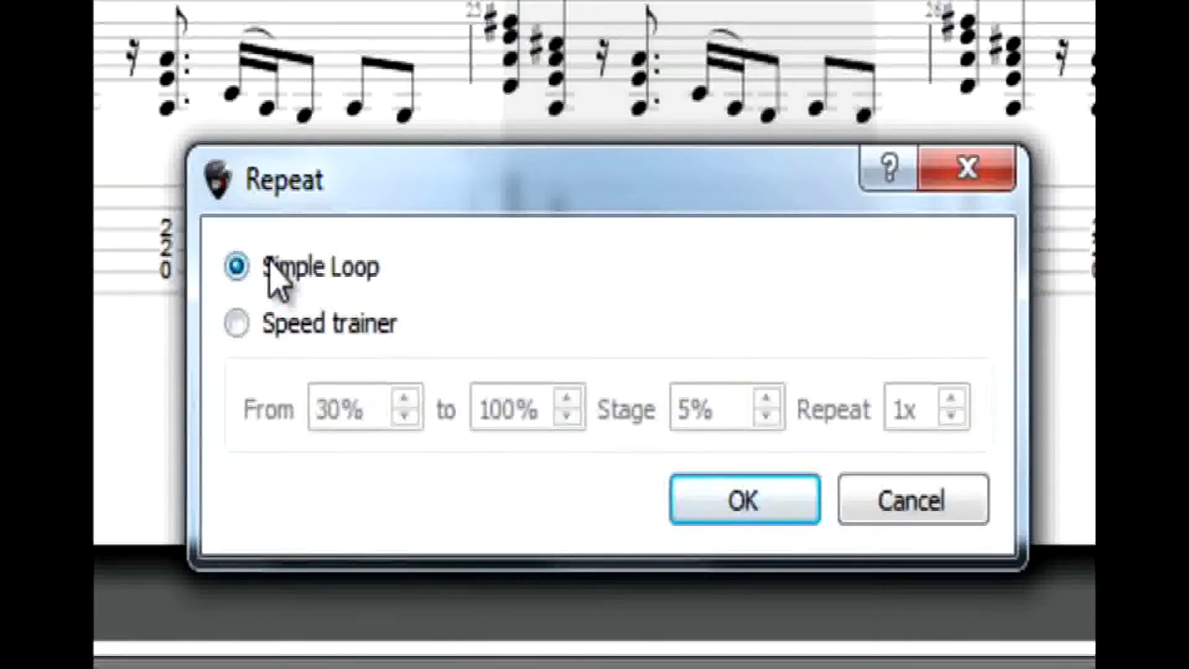
left_click(237, 322)
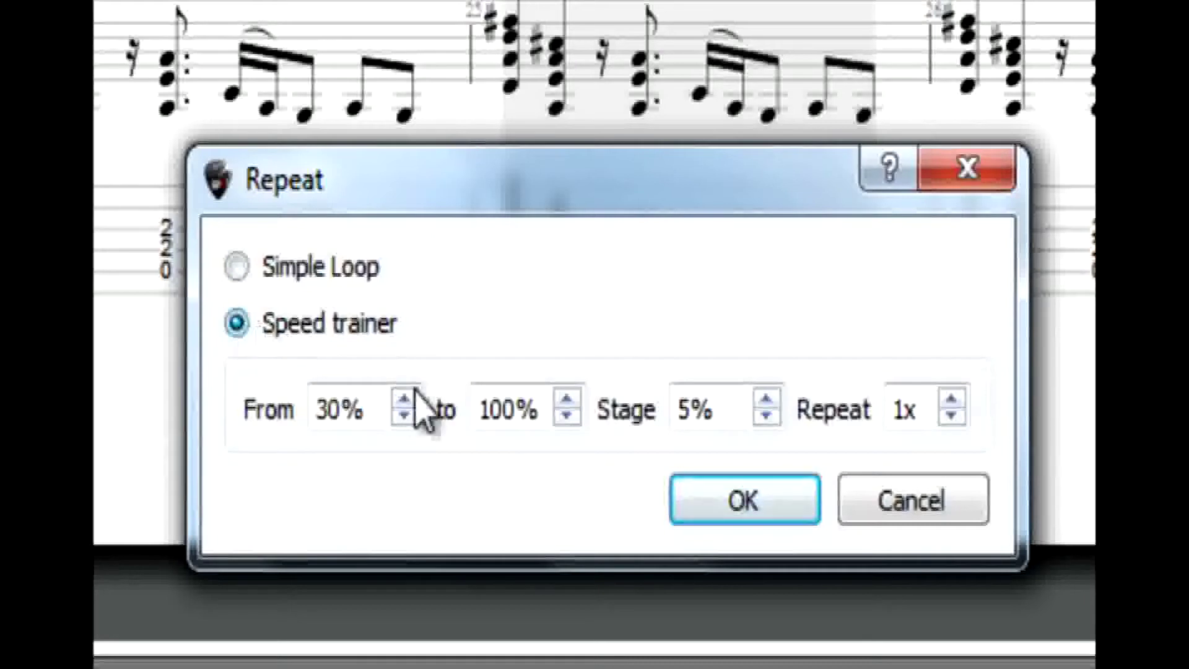
Step: Set the speed trainer to start at 60% with 10% stages and confirm
left_click_drag(383, 411, 155, 406)
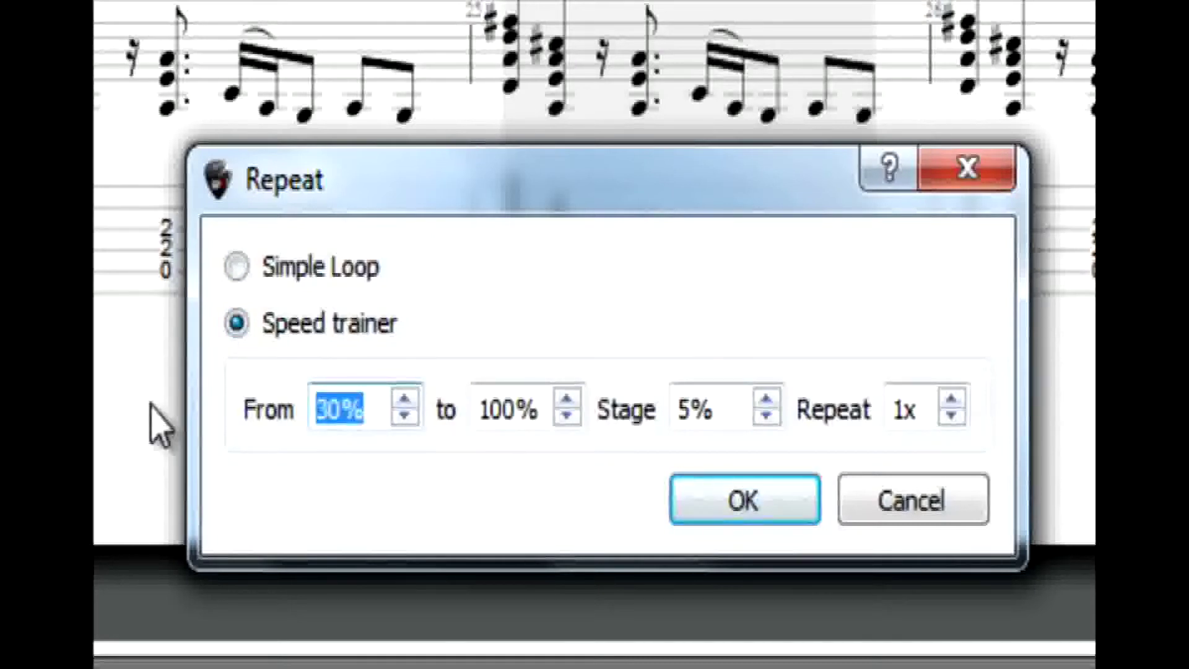
type("60")
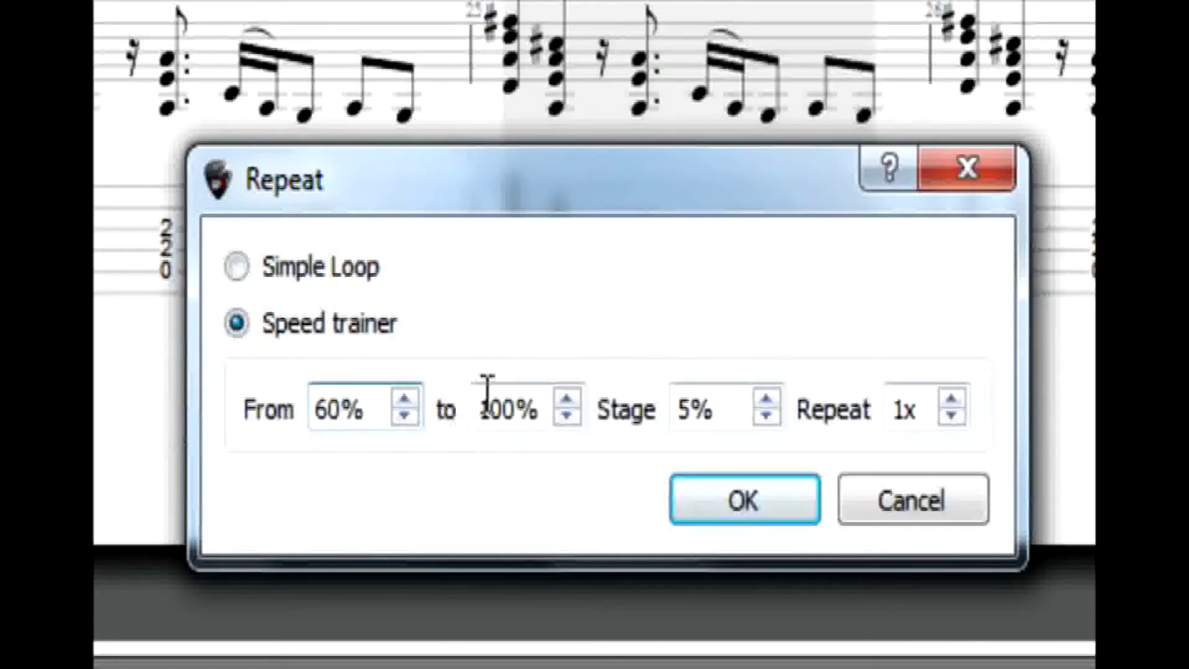
left_click_drag(733, 397, 653, 425)
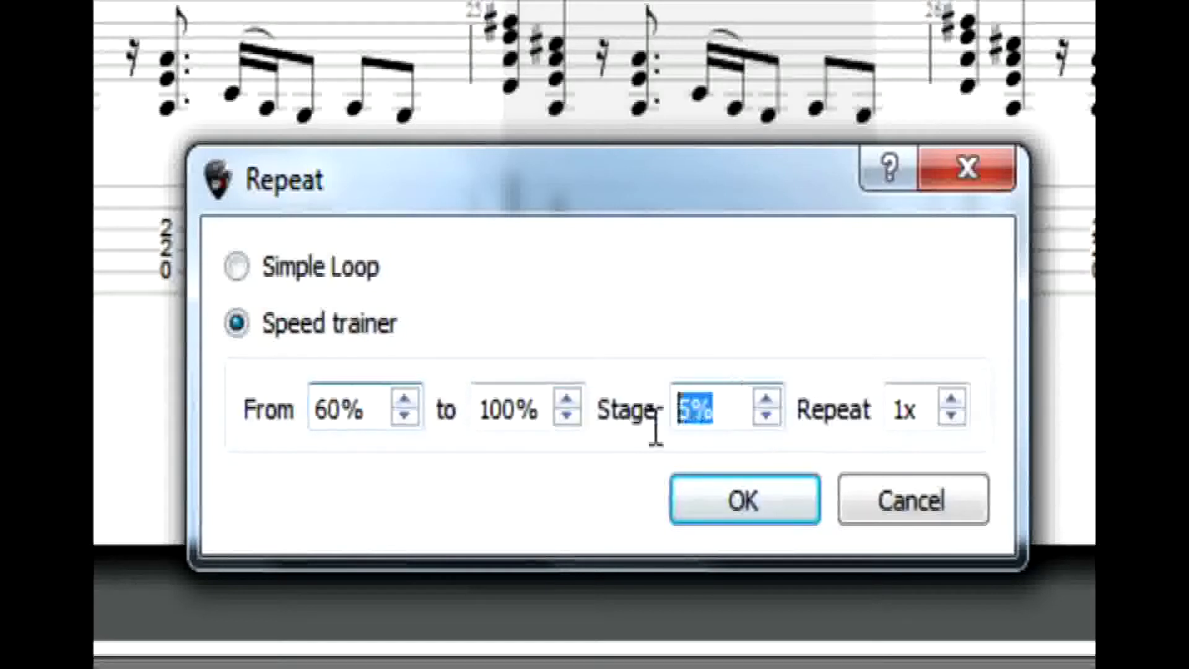
type("10")
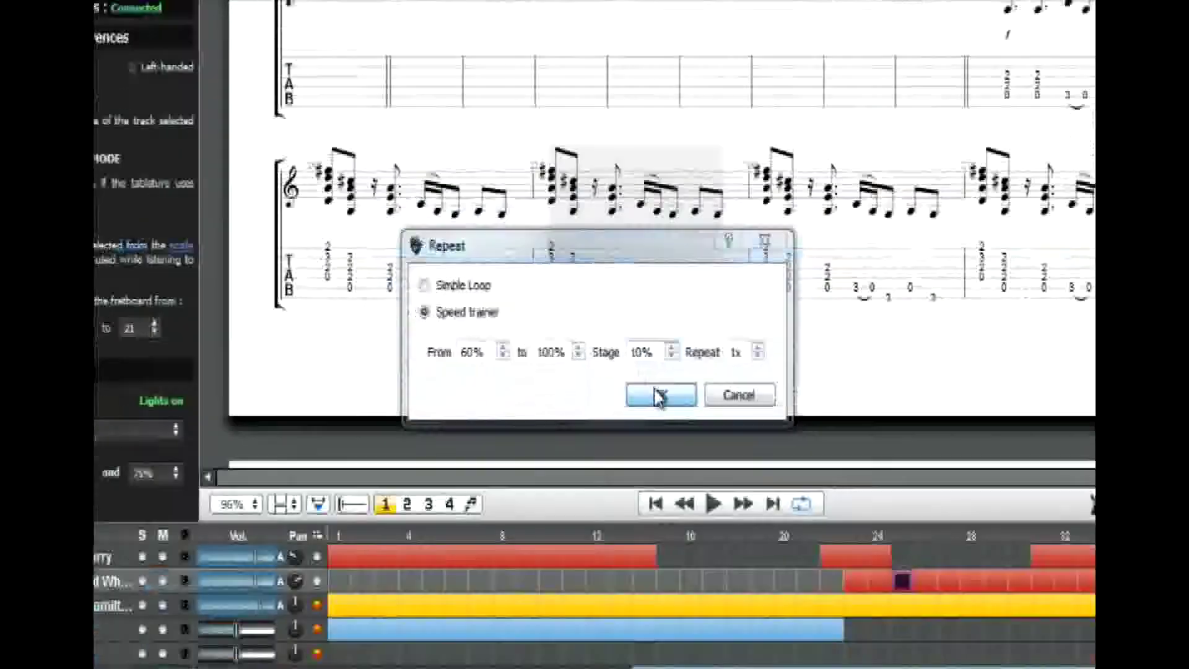
left_click(740, 493)
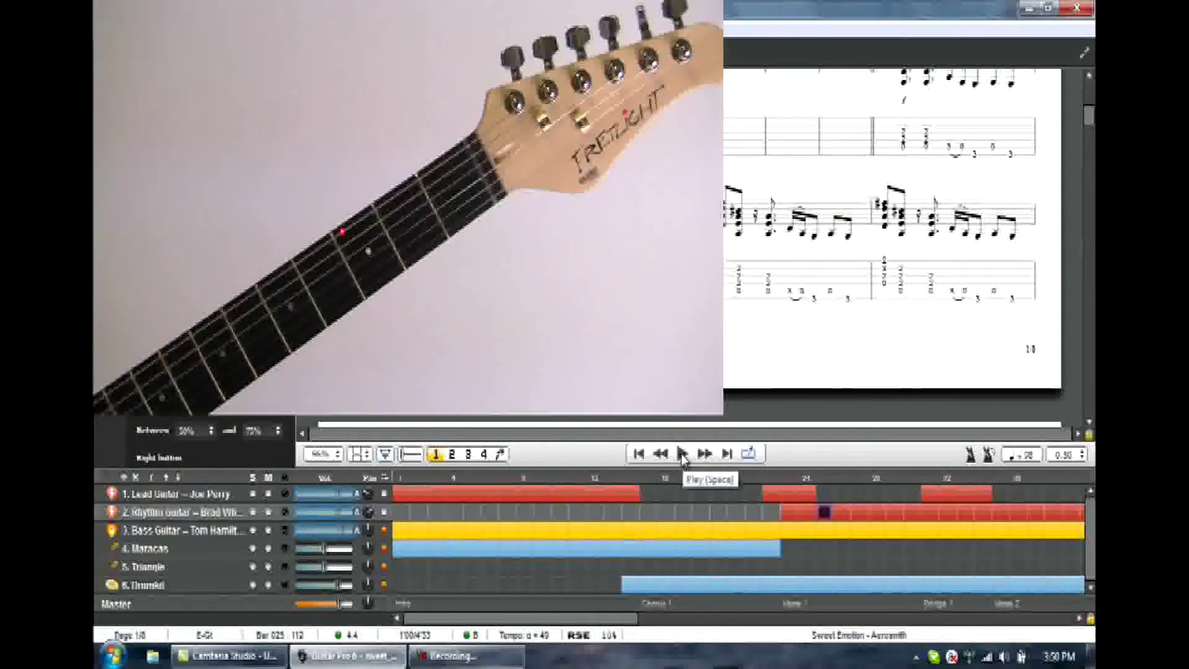
Step: Play the looped bar with the speed trainer on the Fretlight, then stop playback
left_click(683, 456)
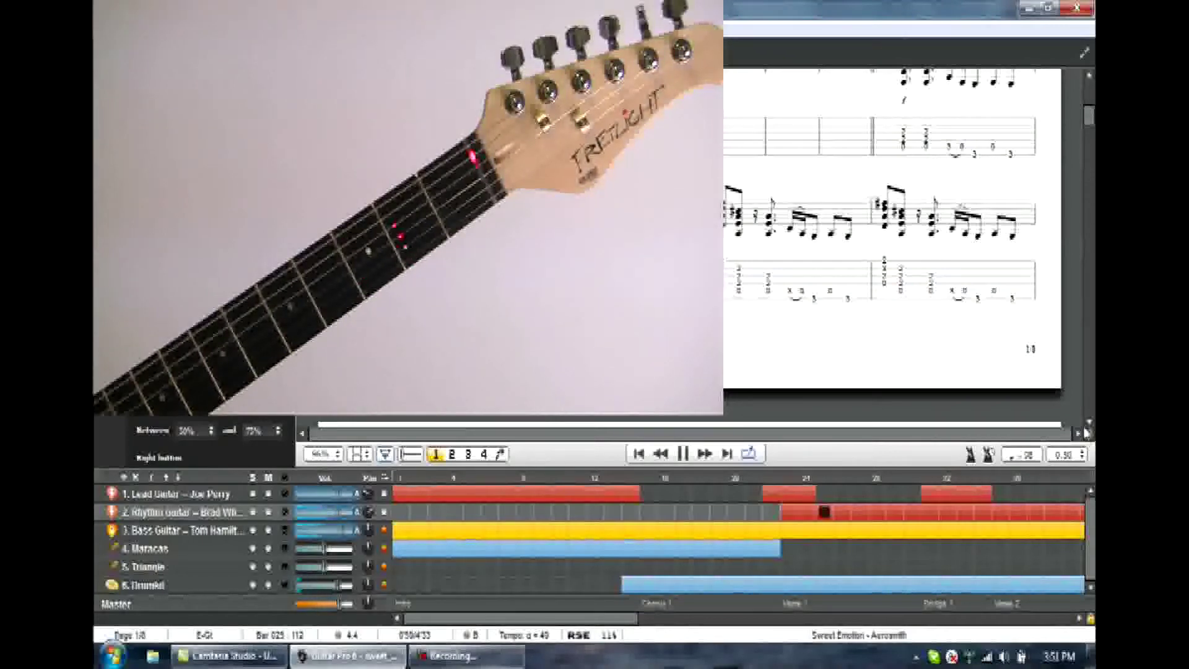
key("space")
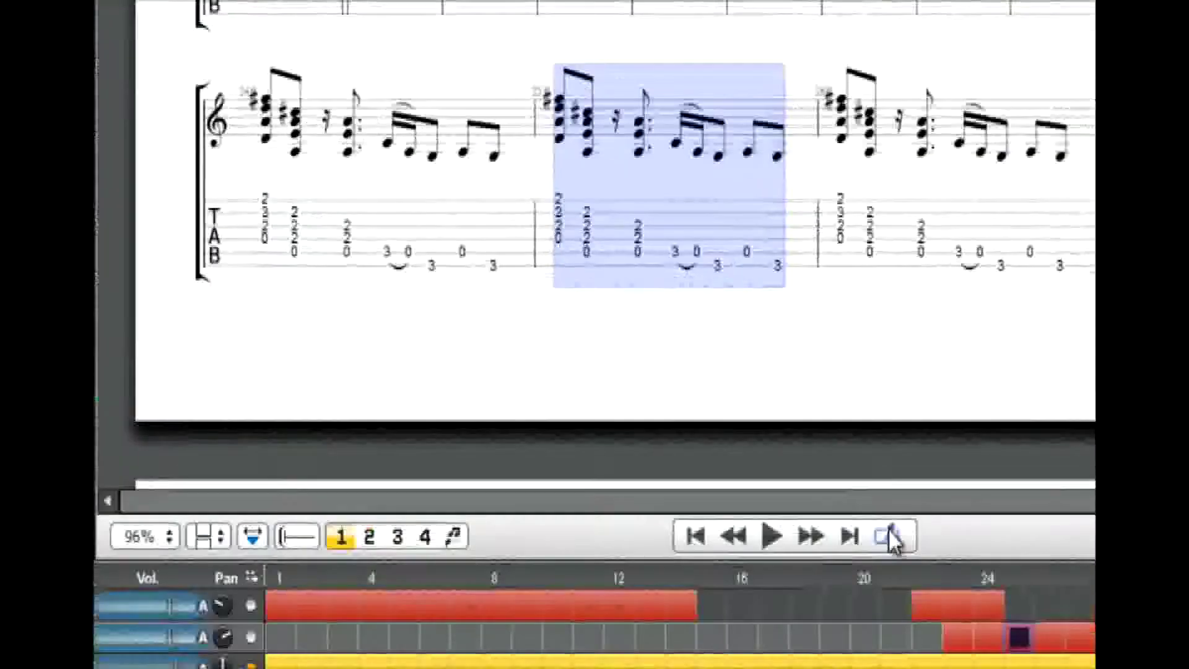
Step: Change the selected bar's repeat mode to Simple Loop
left_click(749, 454)
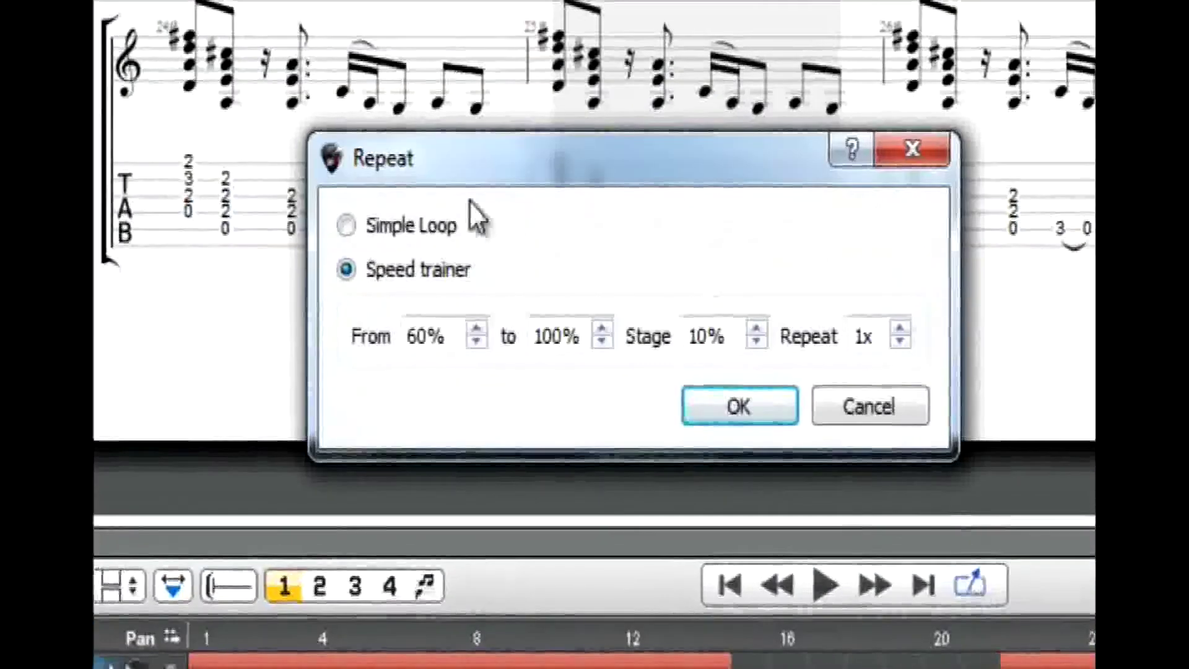
left_click(359, 245)
left_click(762, 410)
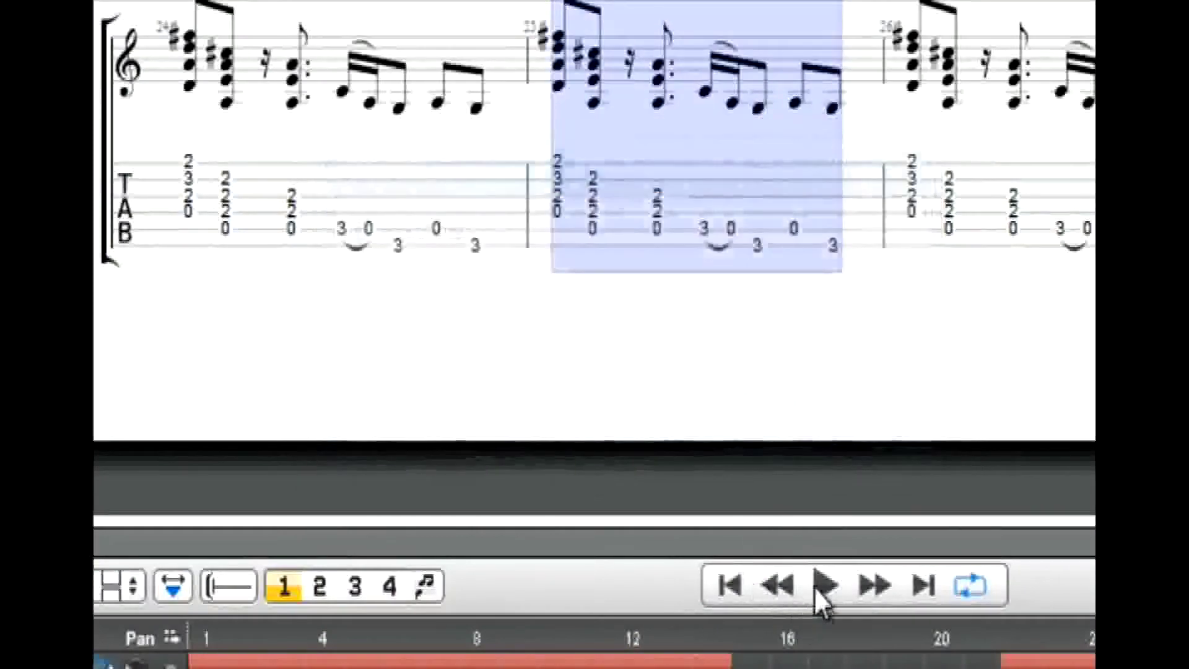
Step: Play the looped bar at 0.75 speed, raise it back to 1.00, then stop
left_click(818, 586)
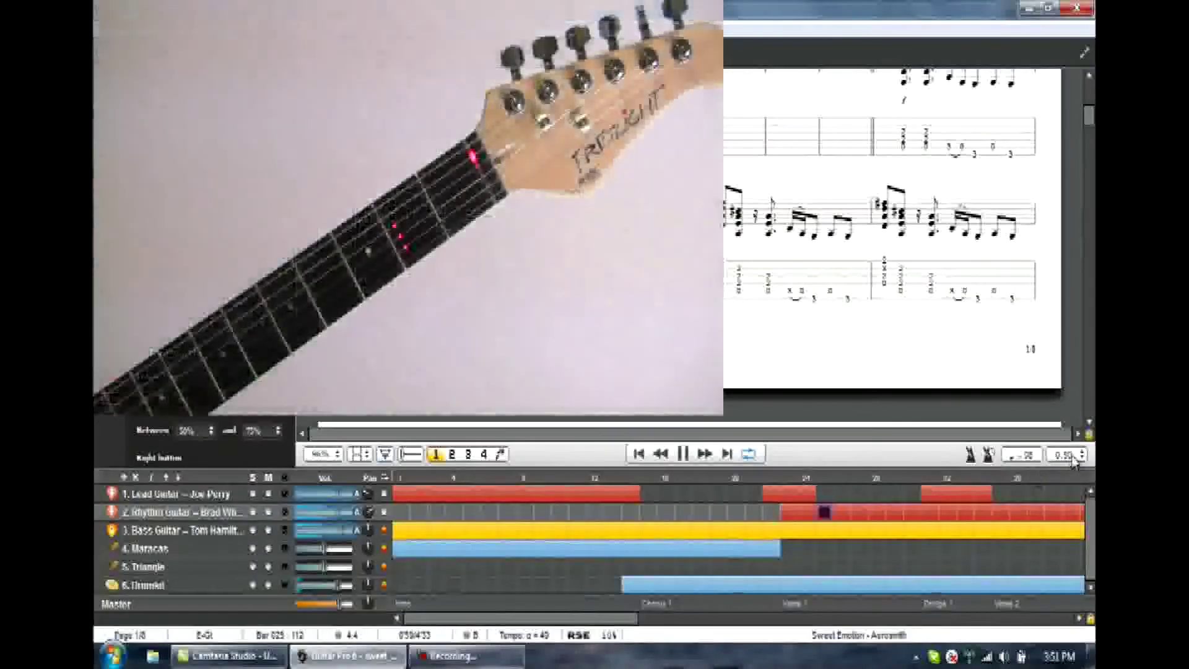
left_click(1066, 456)
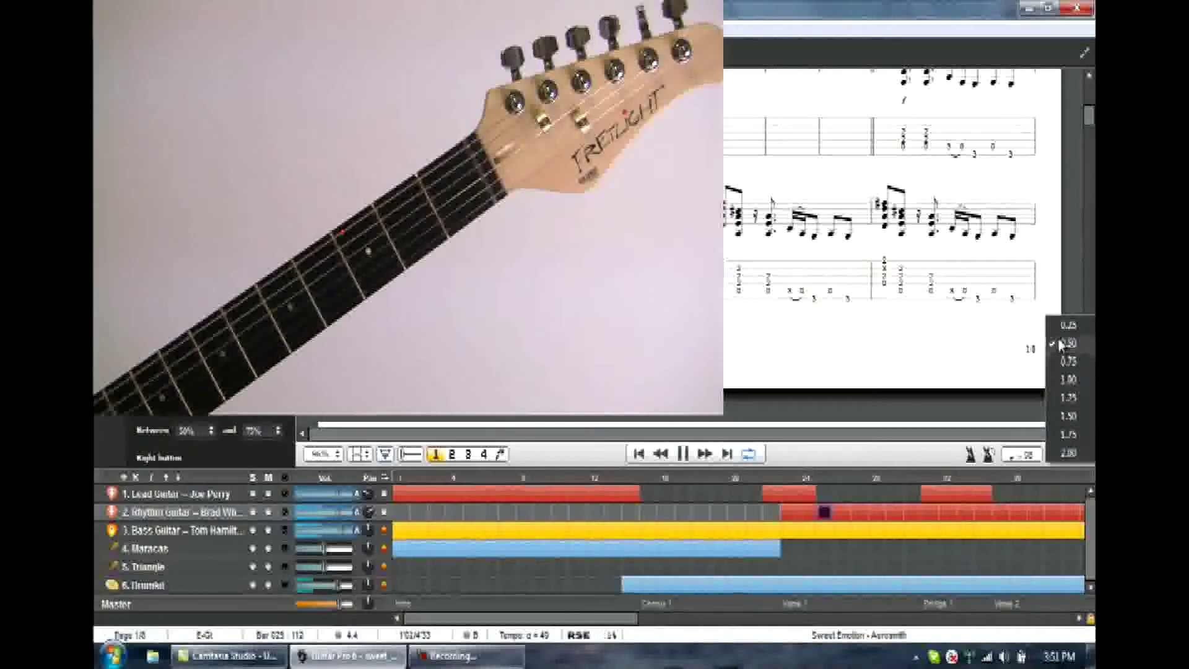
left_click(1066, 361)
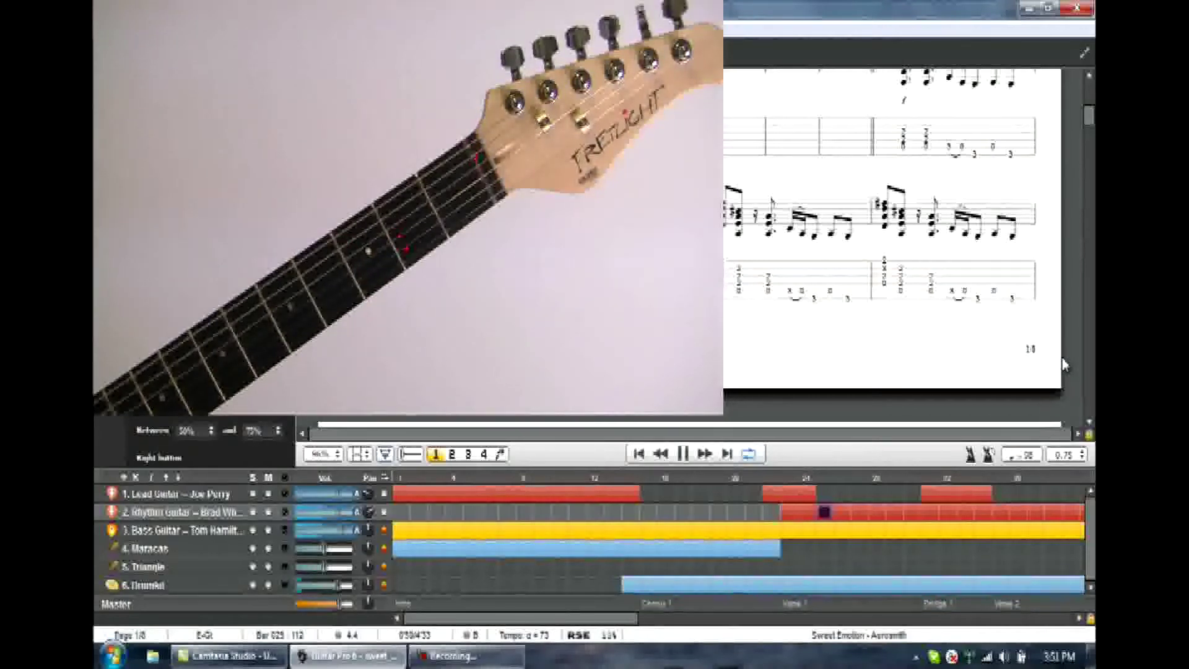
left_click(1076, 456)
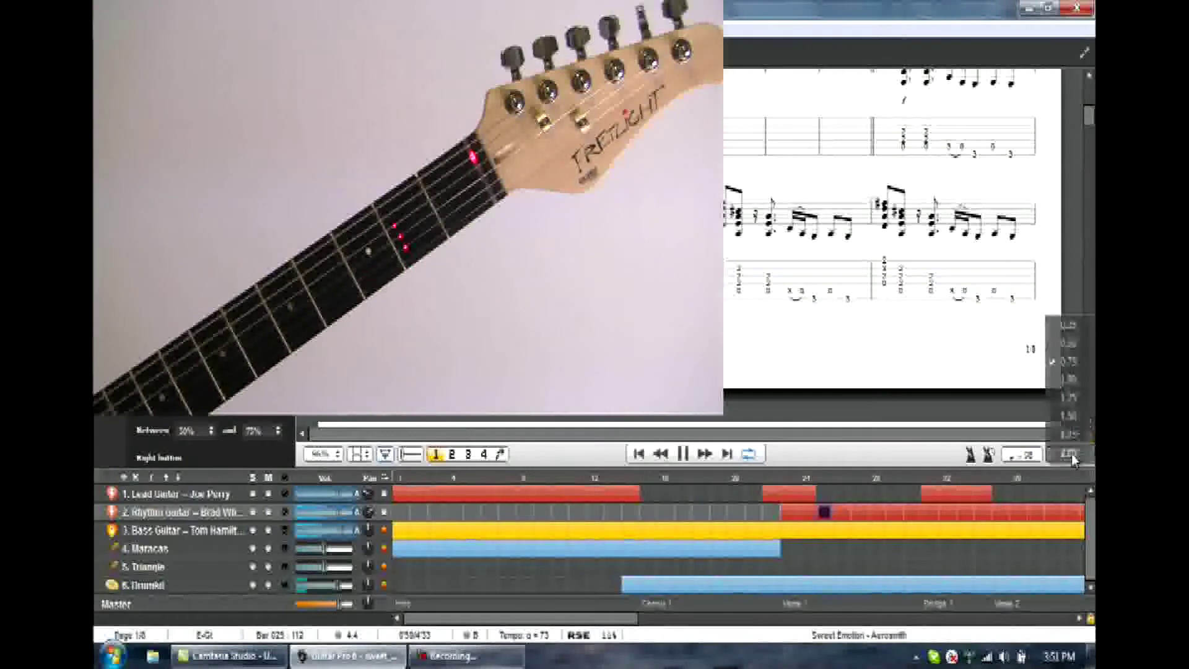
left_click(1067, 384)
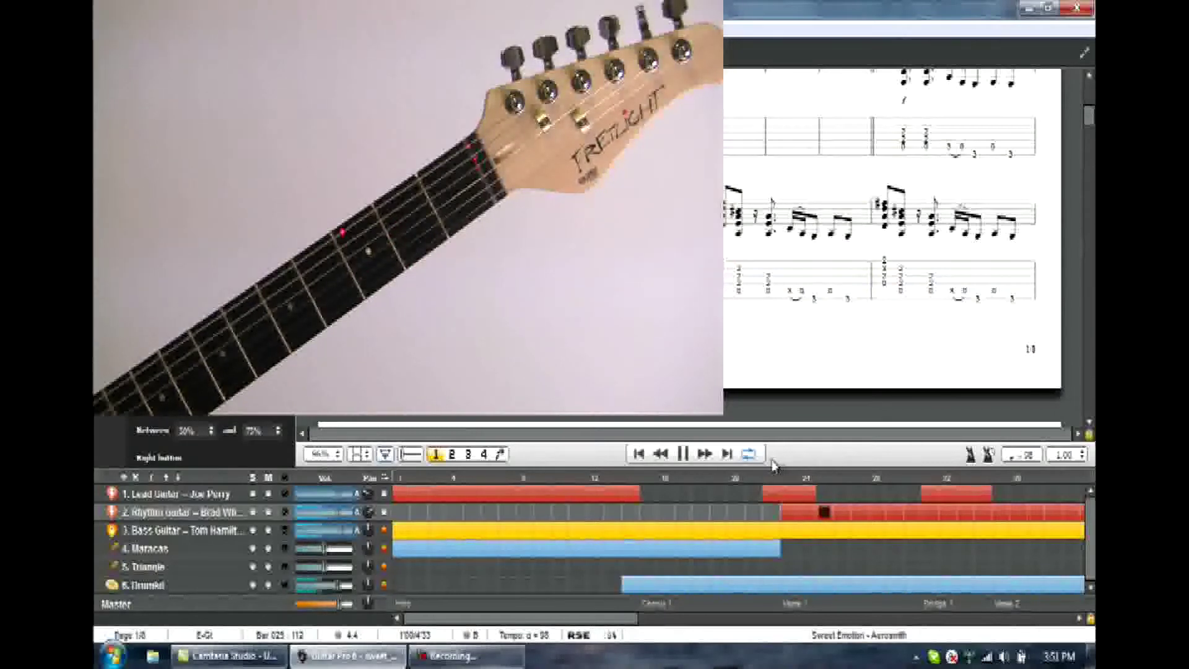
left_click(683, 456)
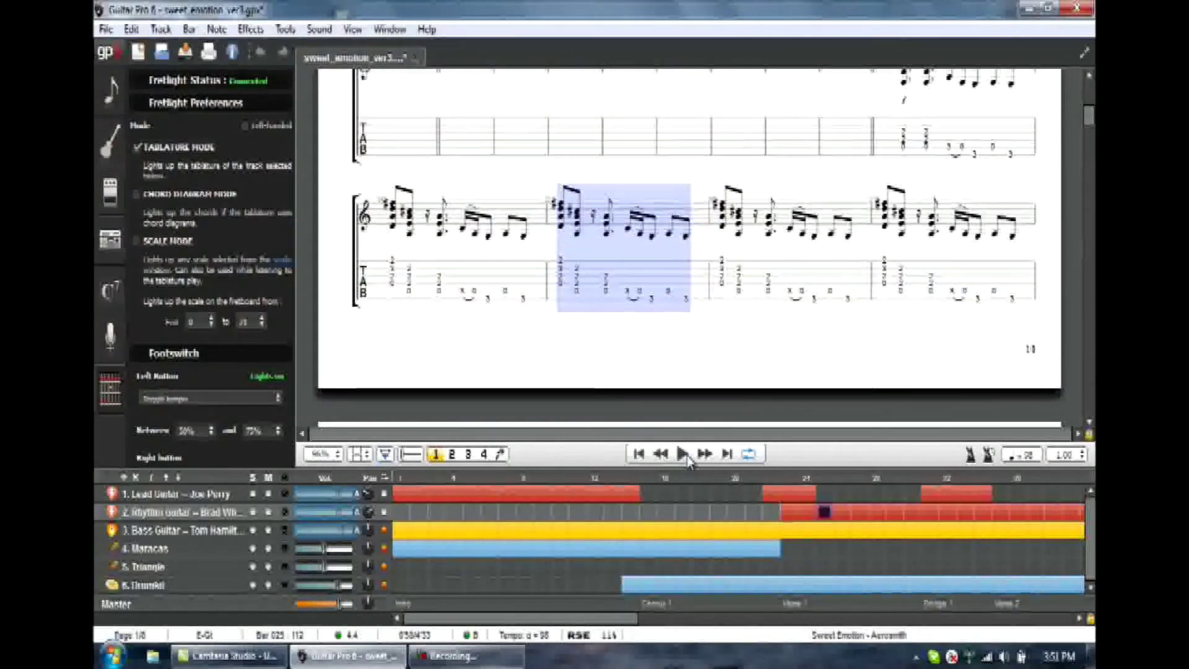
Step: Select the bars running through Bridge 1, then jump back to the score's start
scroll(835, 380, "down", 4)
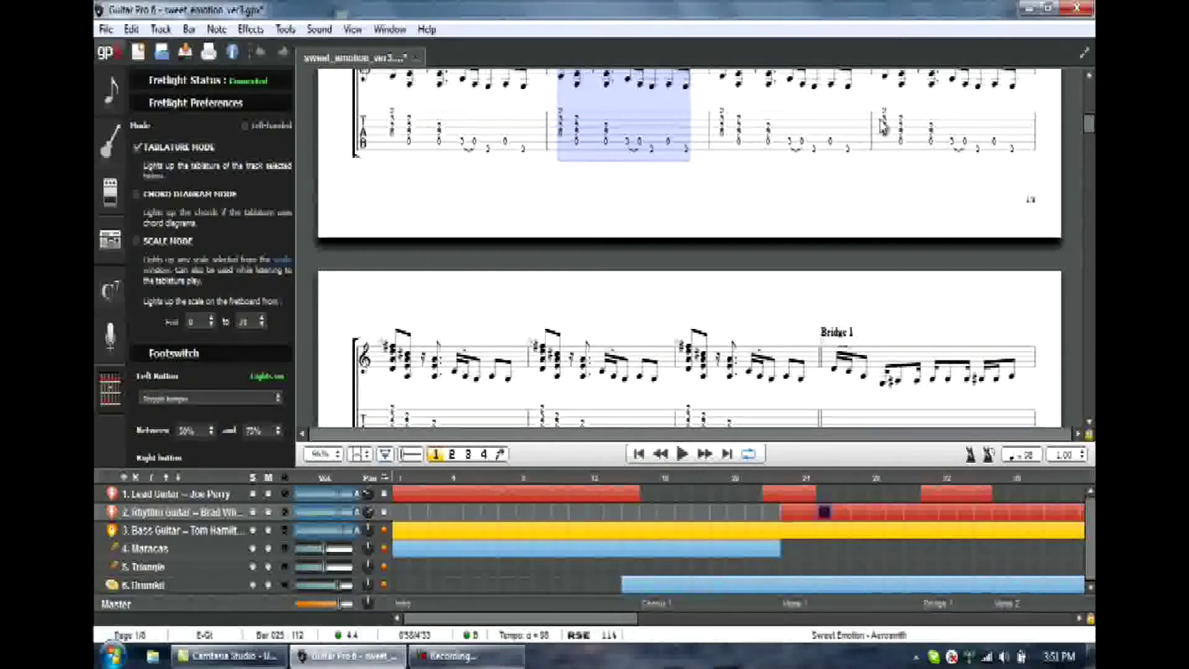
left_click_drag(884, 127, 774, 372)
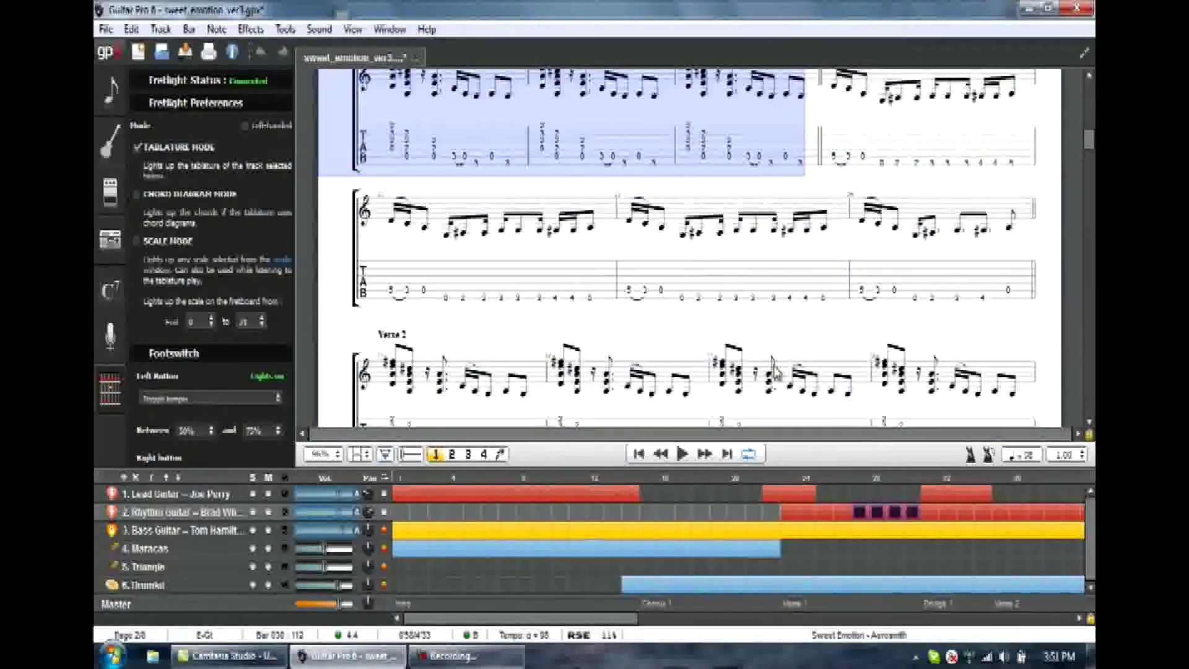
key("ctrl+Home")
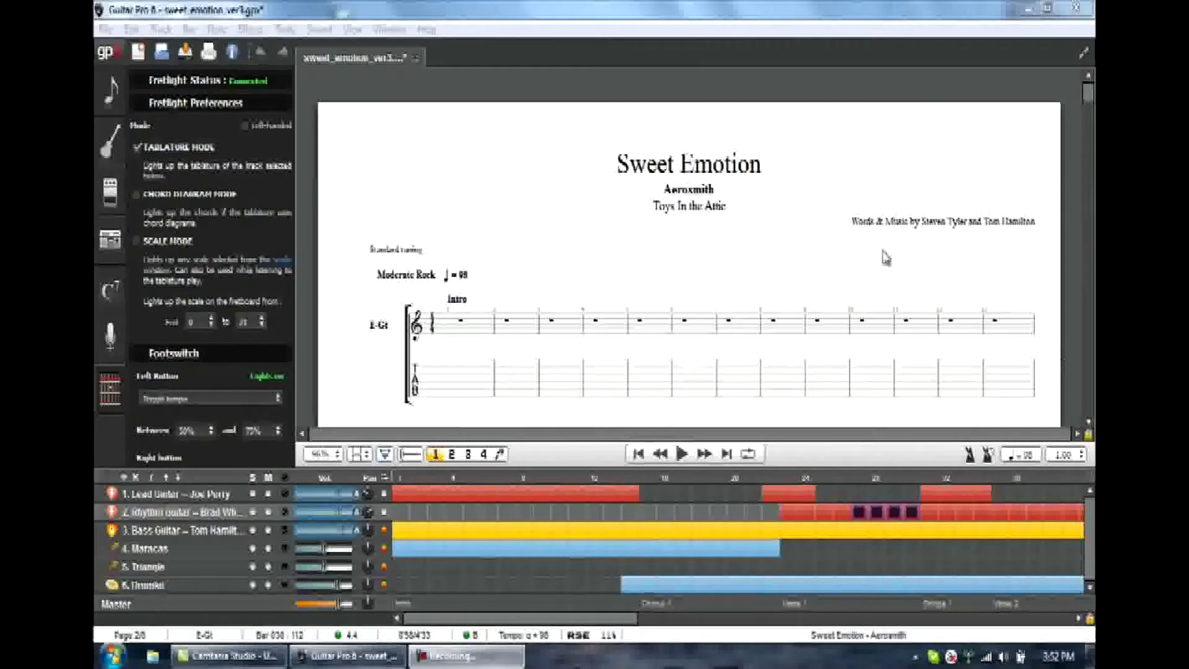
left_click(106, 30)
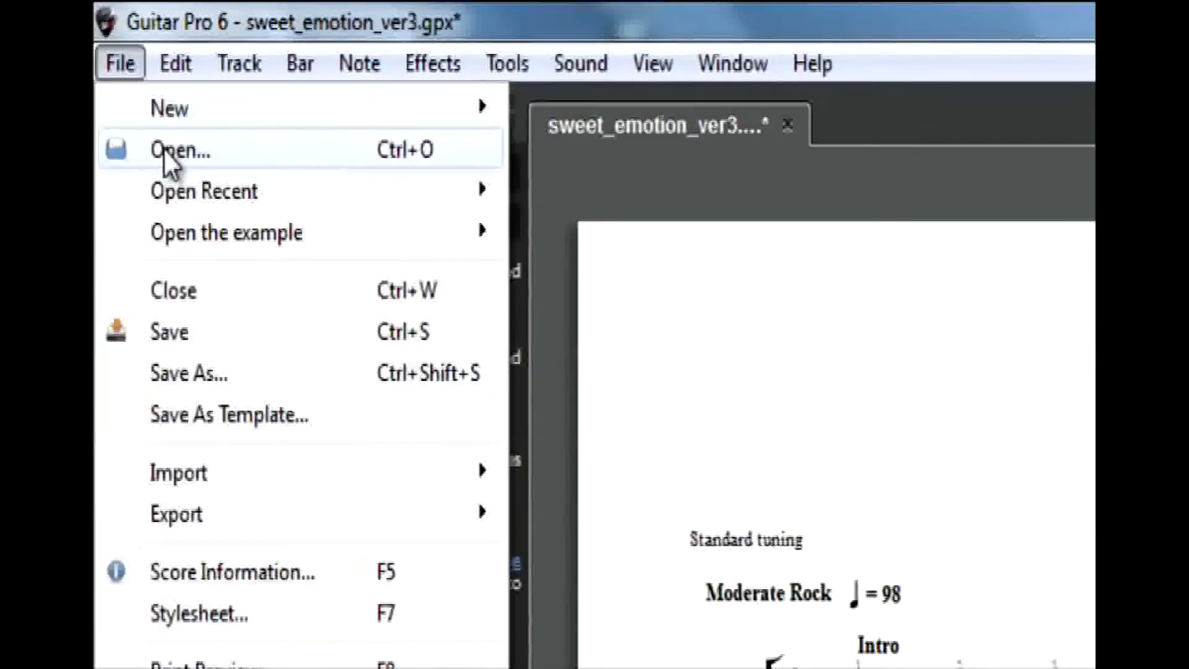
Step: Open If I Could Fly.gpx from the Joe Santriani folder in a new tab
left_click(139, 99)
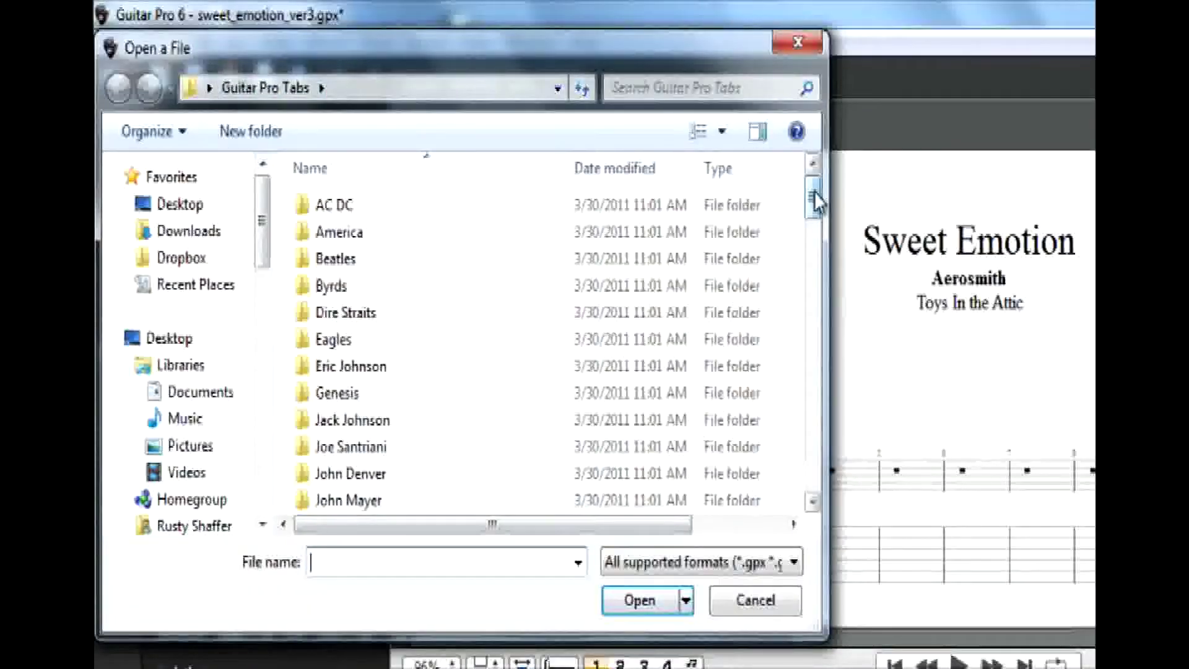
left_click(375, 456)
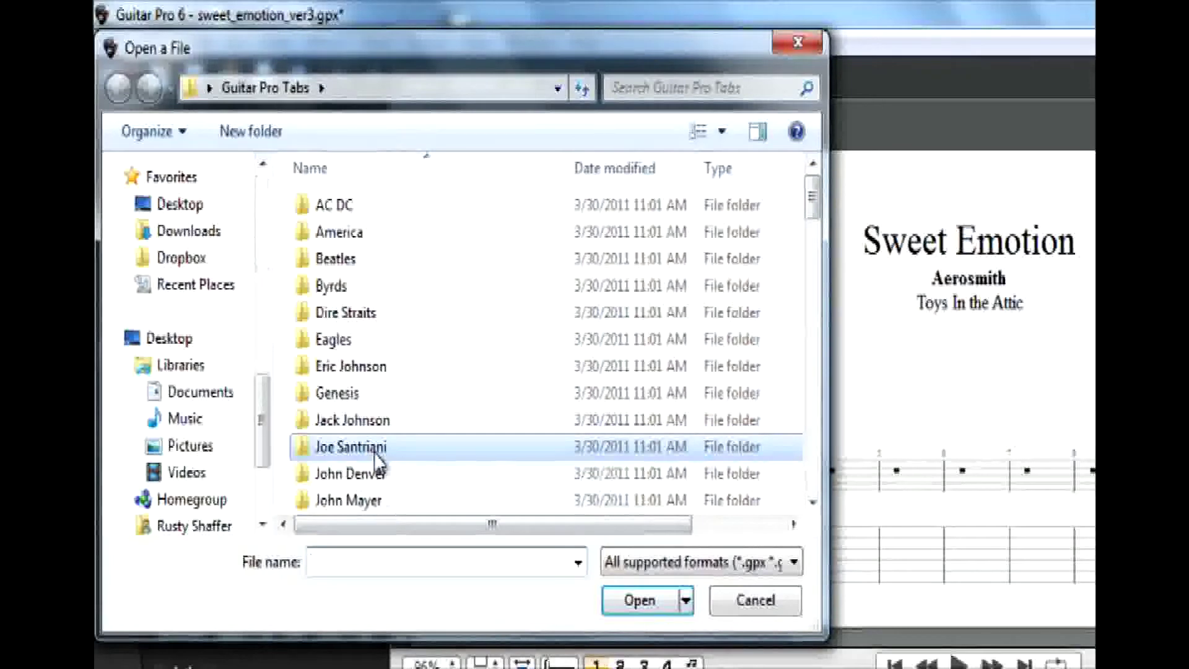
double_click(376, 455)
left_click(412, 206)
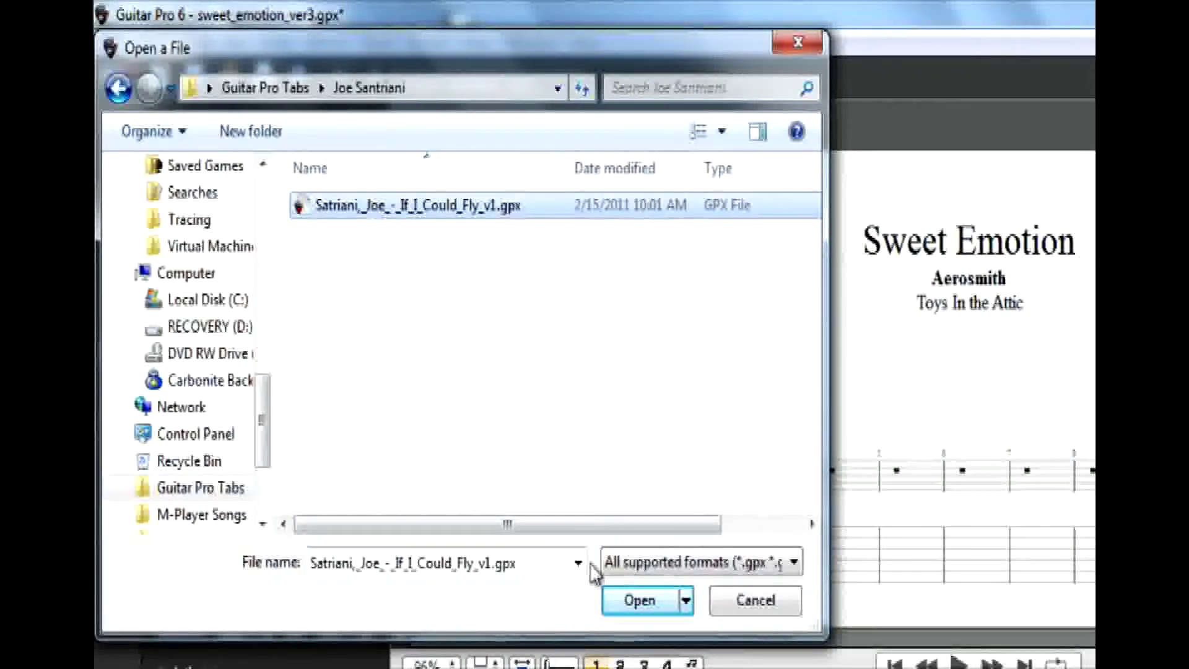
left_click(625, 599)
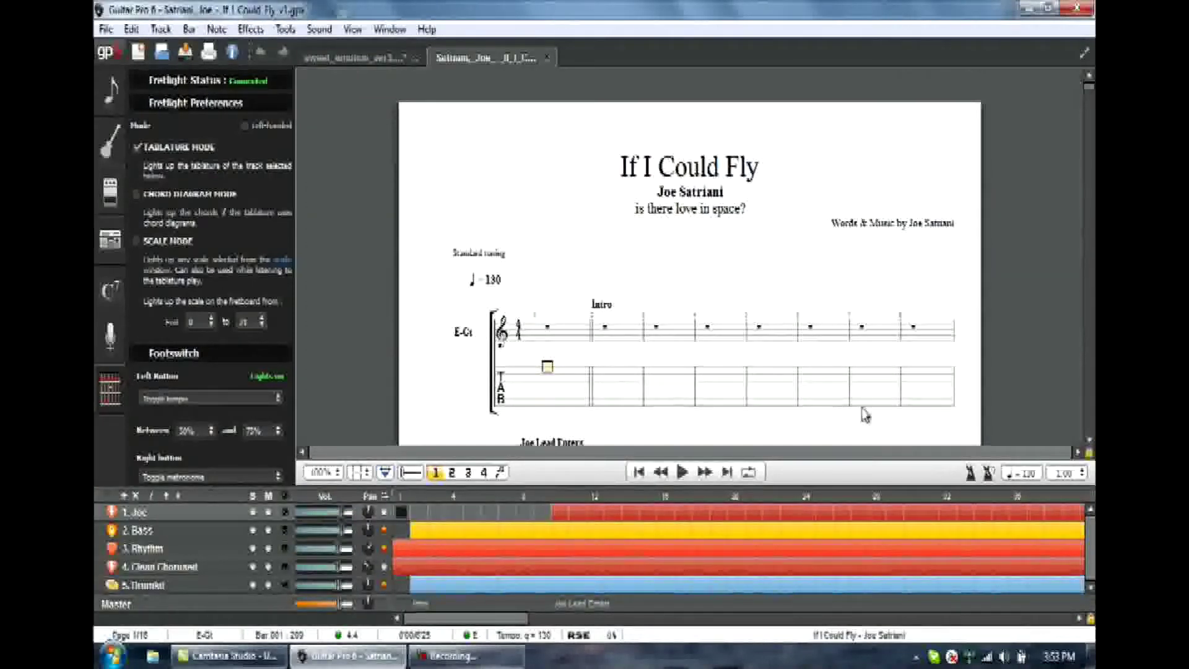
Step: Zoom the If I Could Fly score to Fit to width, then hide and reshow the Fretlight panel
scroll(865, 415, "down", 5)
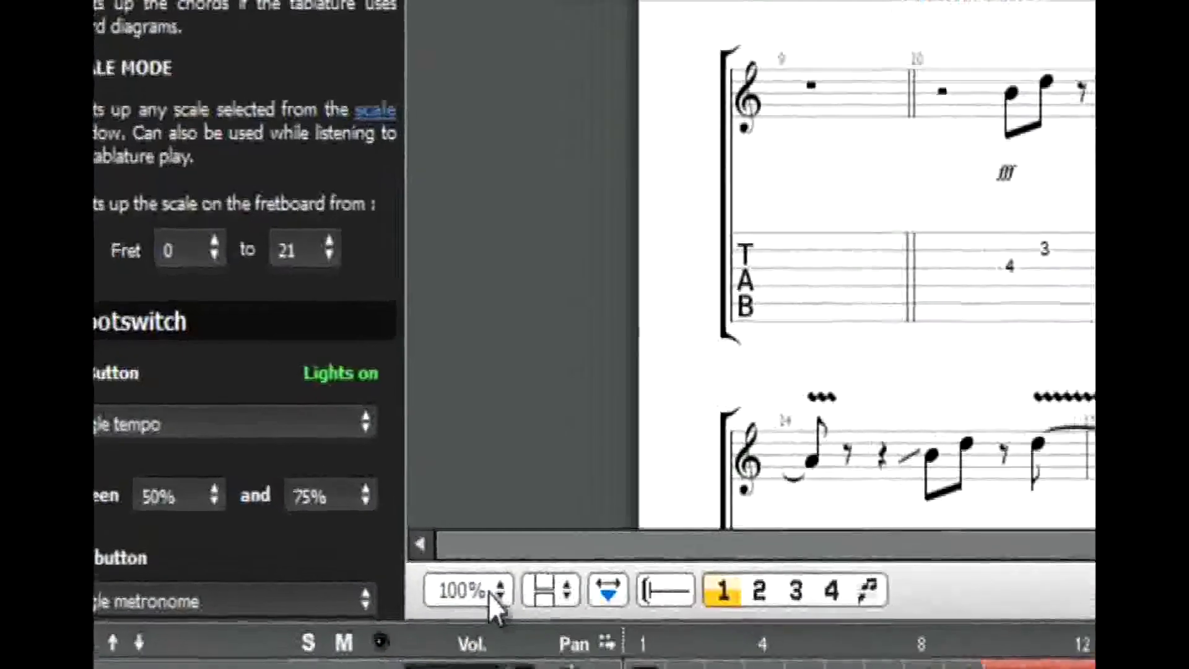
left_click(500, 599)
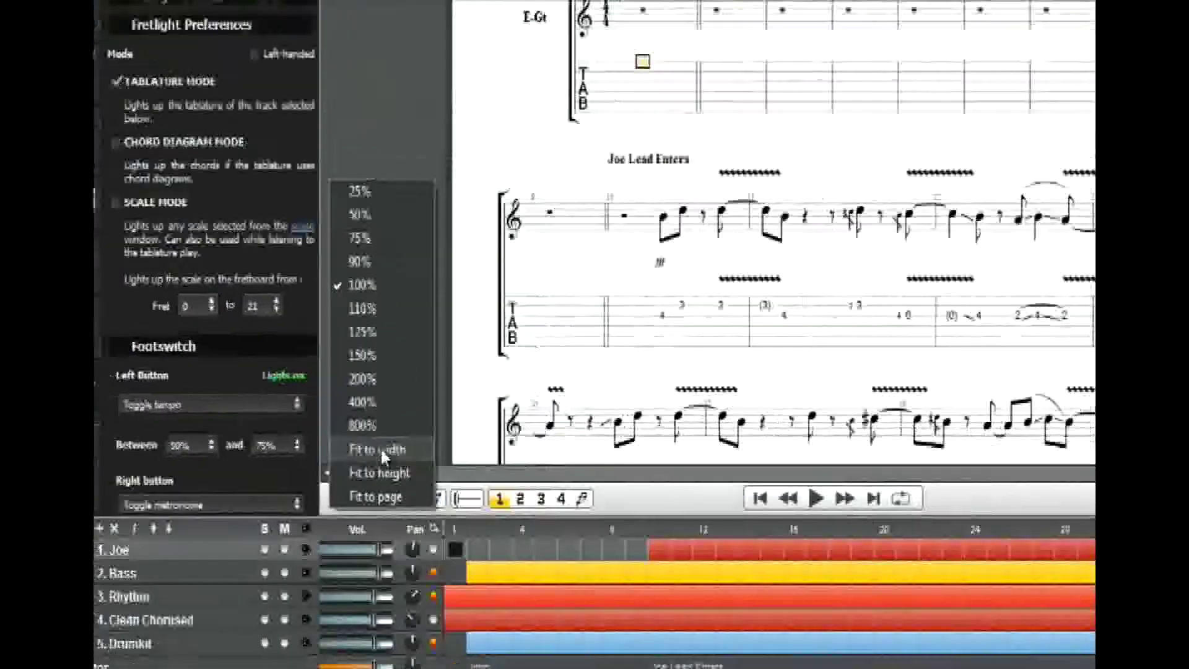
left_click(509, 503)
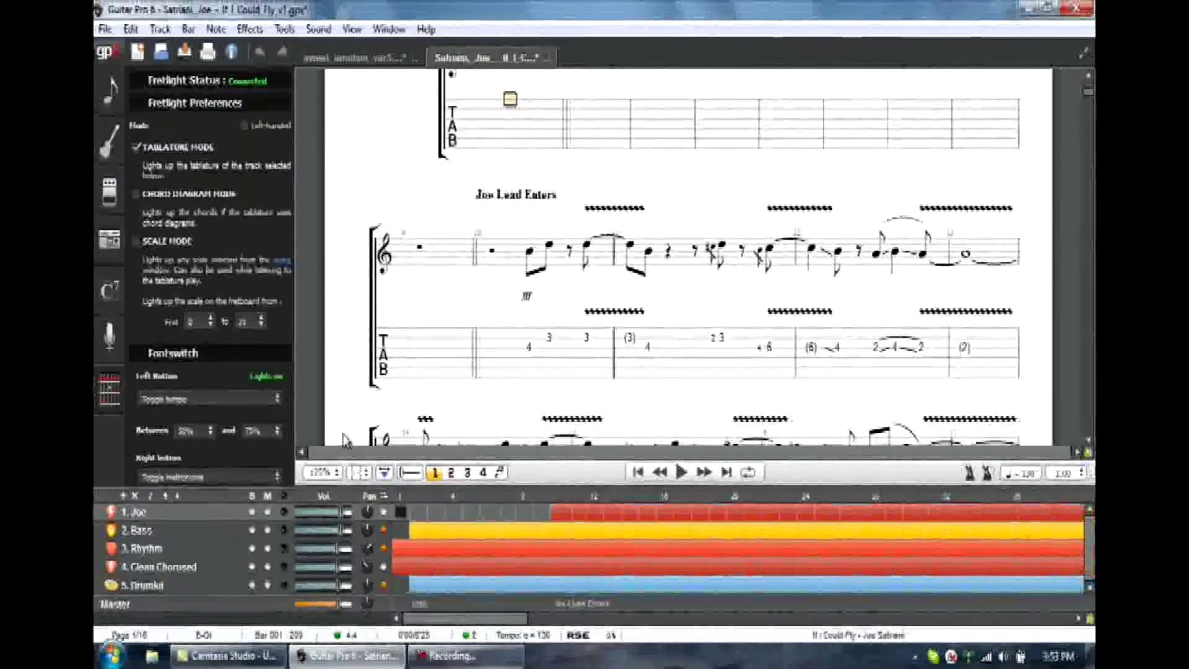
left_click(108, 395)
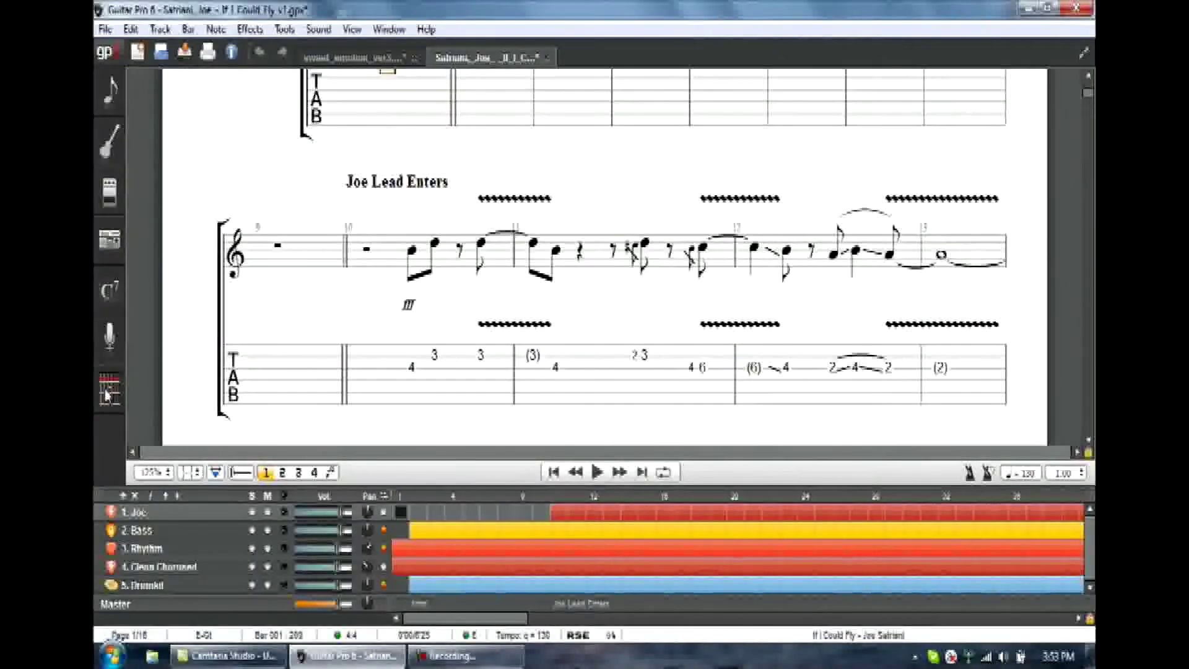
left_click(108, 395)
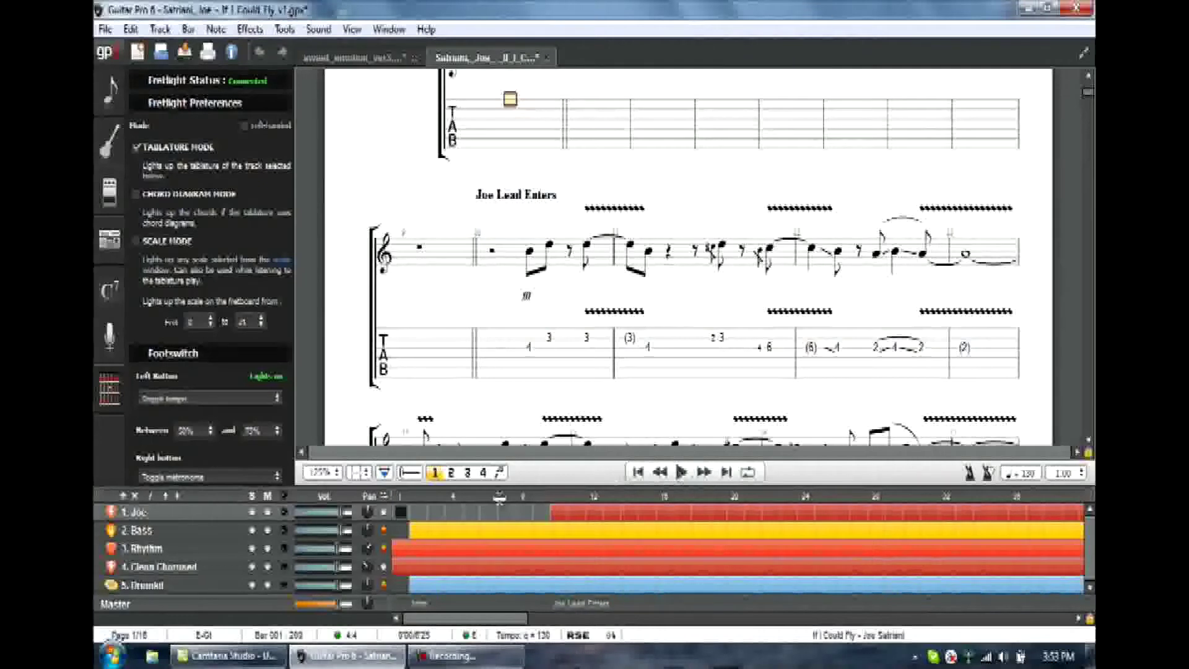
Step: Cycle through the Rhythm, Bass and Joe parts, ending on the Clean Chorused guitar track
left_click(172, 548)
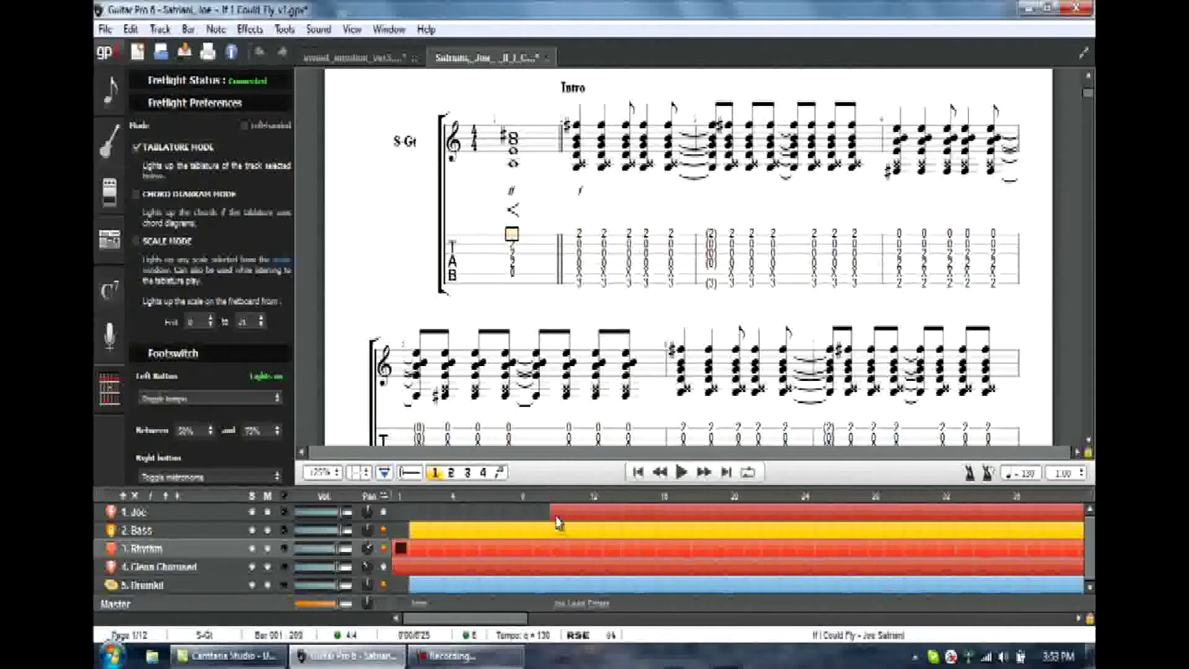
left_click(508, 531)
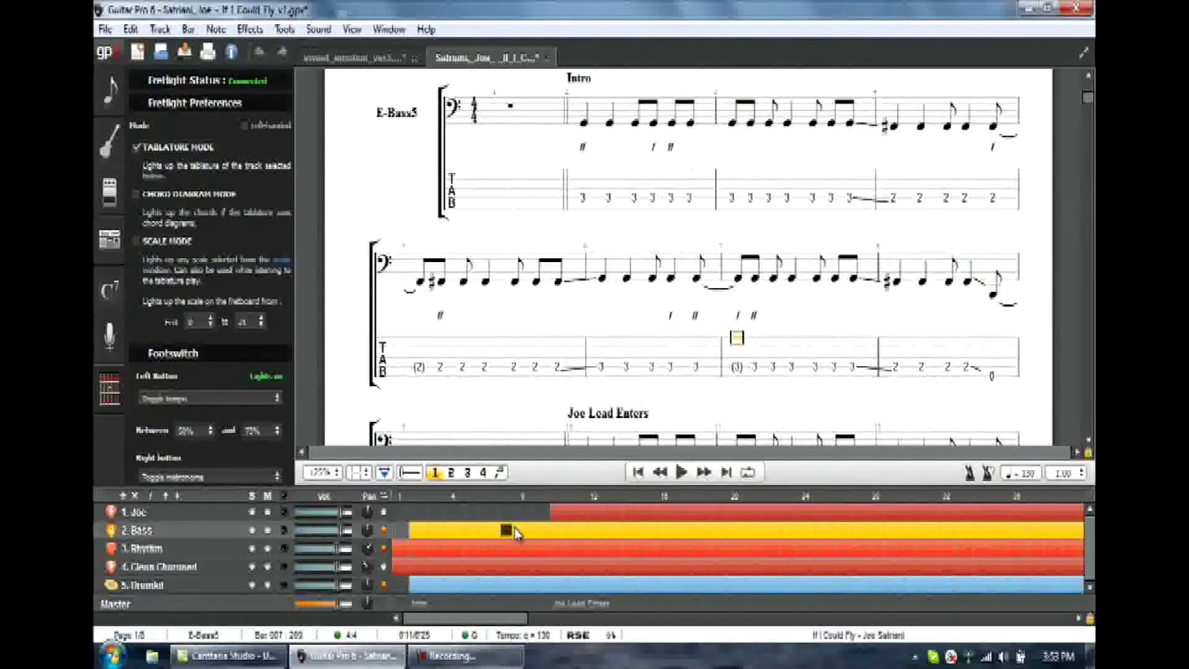
left_click(229, 518)
left_click(224, 527)
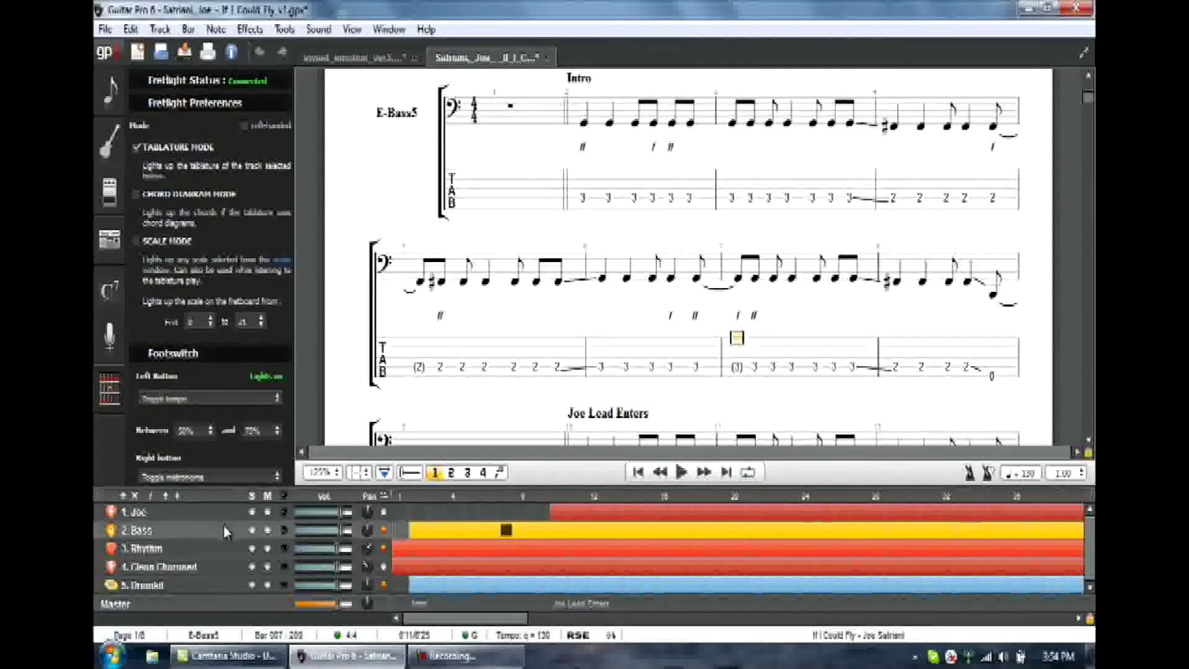
left_click(230, 515)
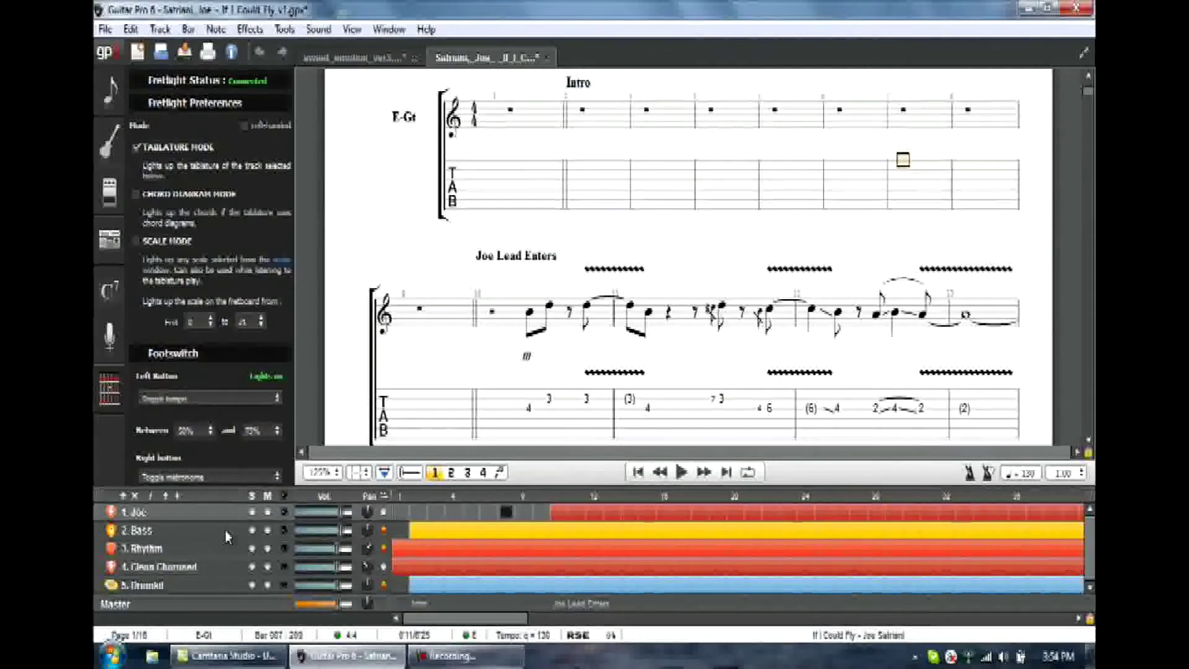
left_click(225, 530)
left_click(226, 550)
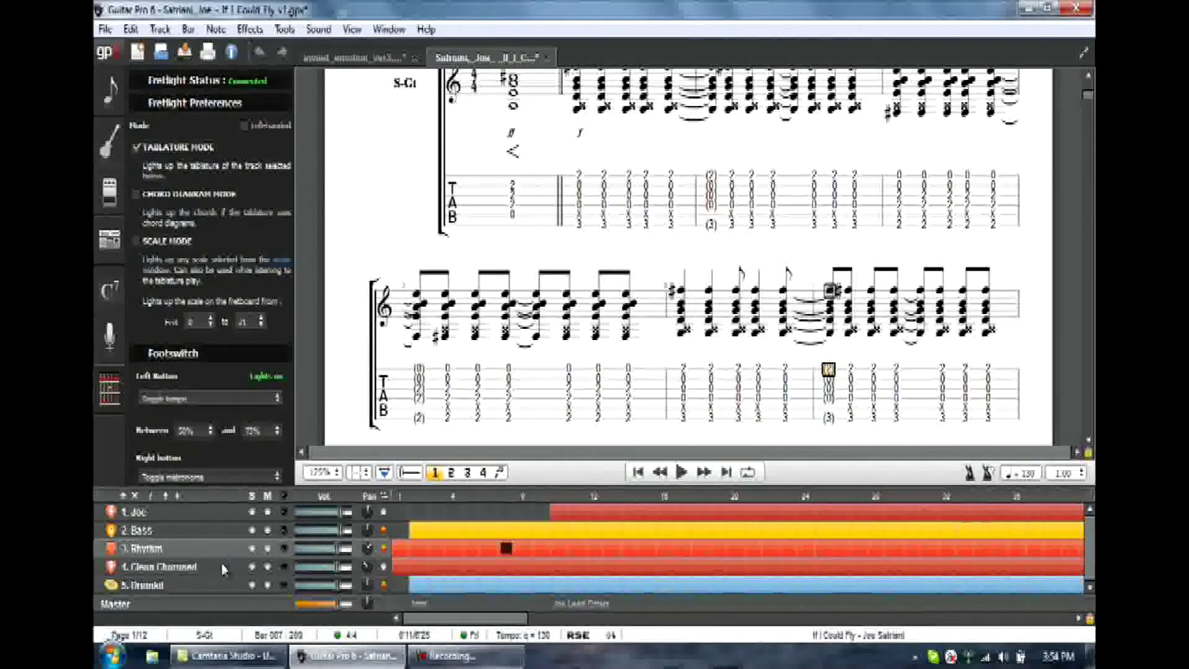
left_click(222, 569)
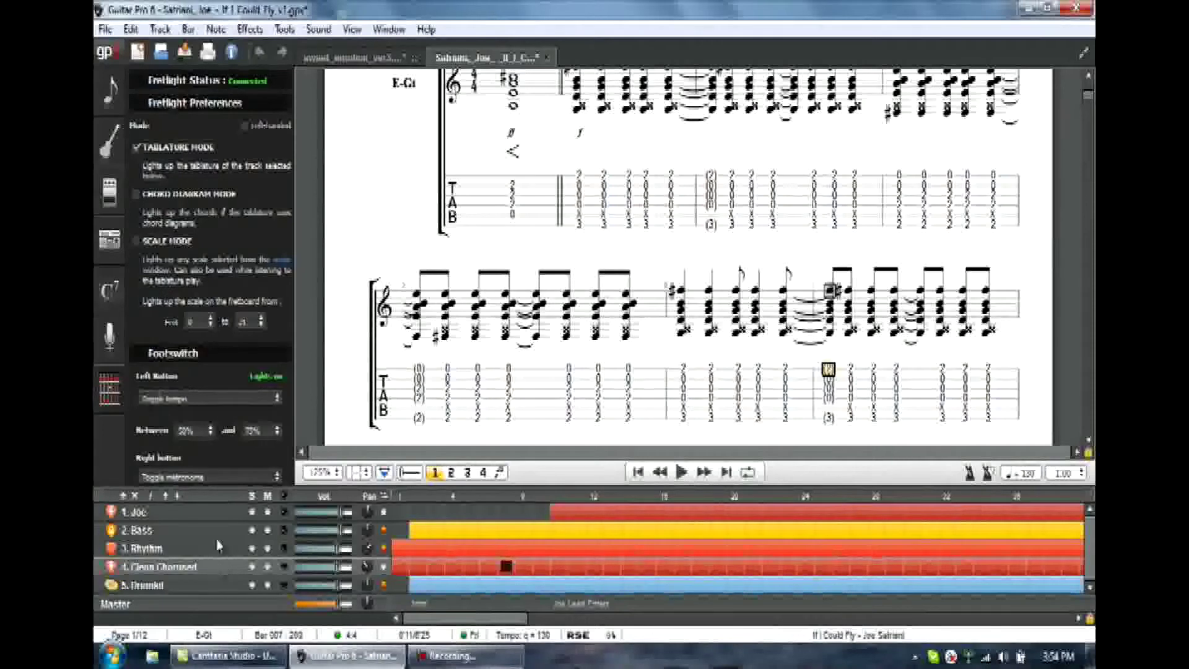
Step: Play the Rhythm part from the first Intro note, switch to Joe's lead, then stop at bar 18
left_click(180, 545)
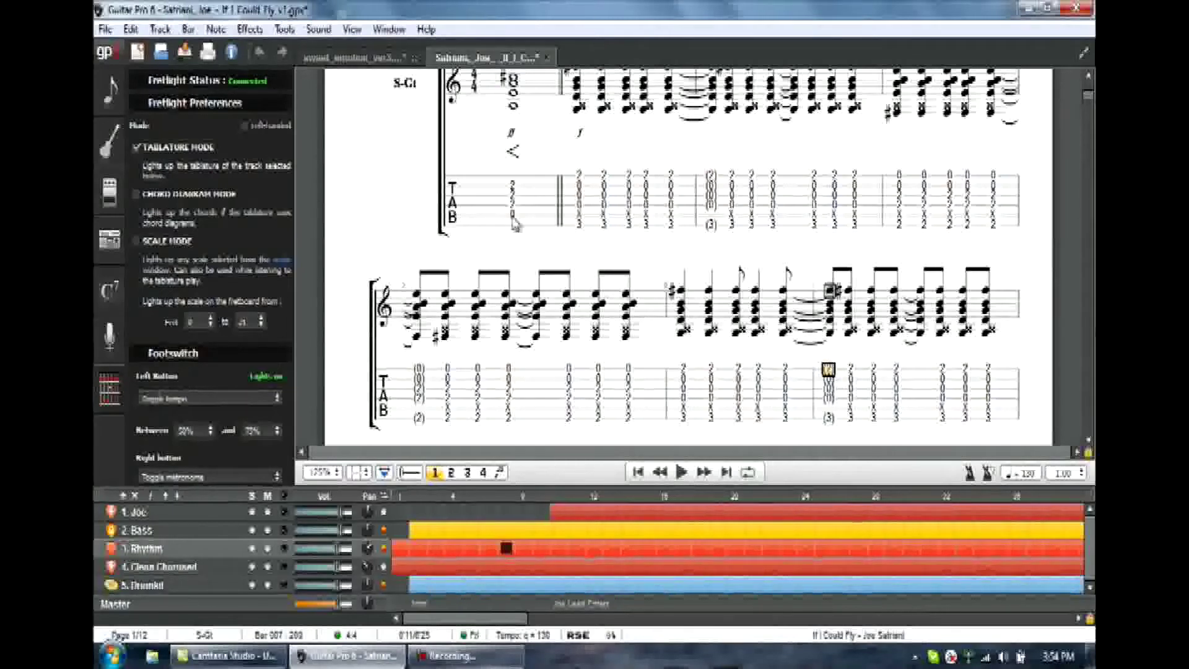
left_click(513, 180)
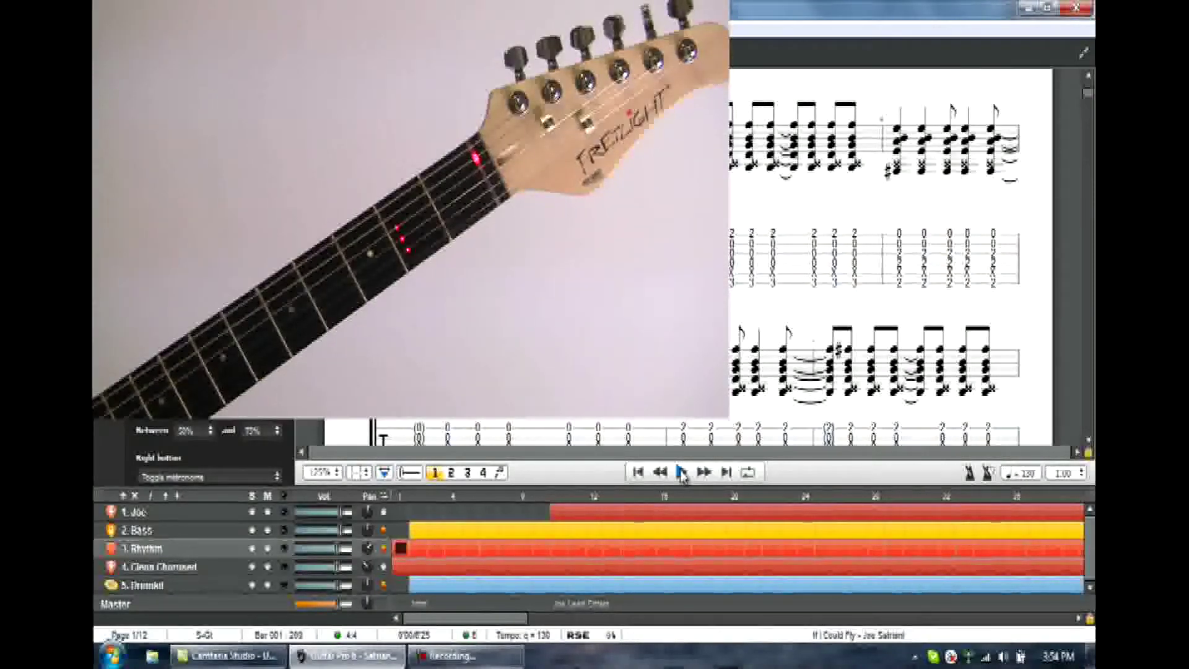
left_click(682, 473)
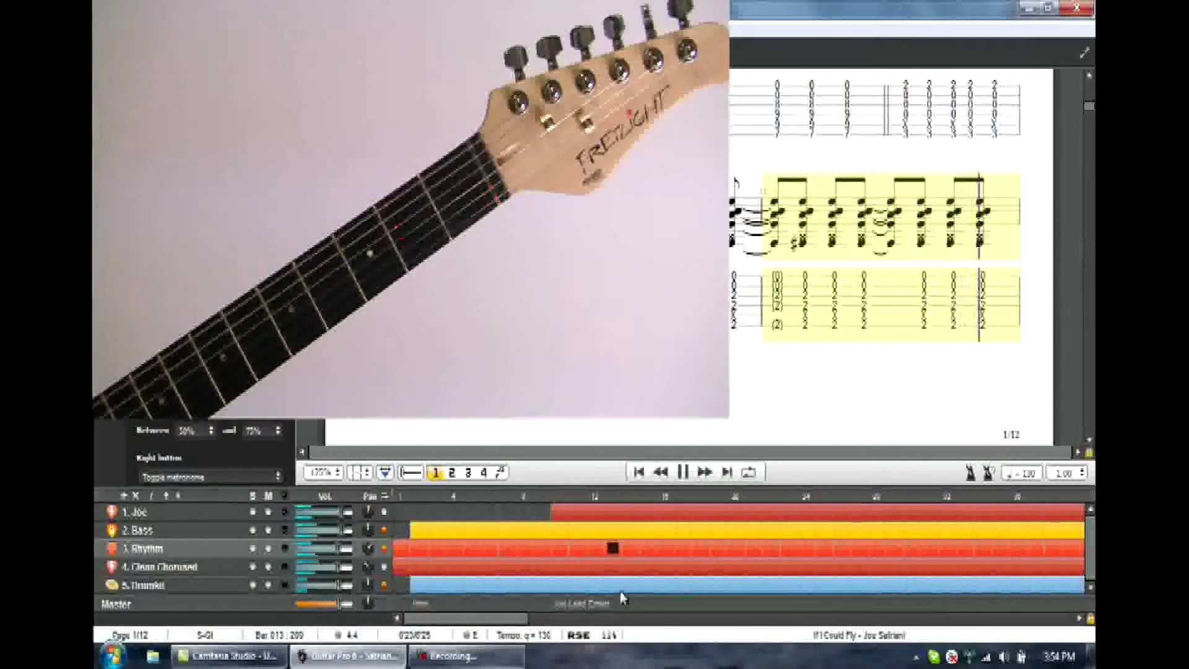
left_click(196, 511)
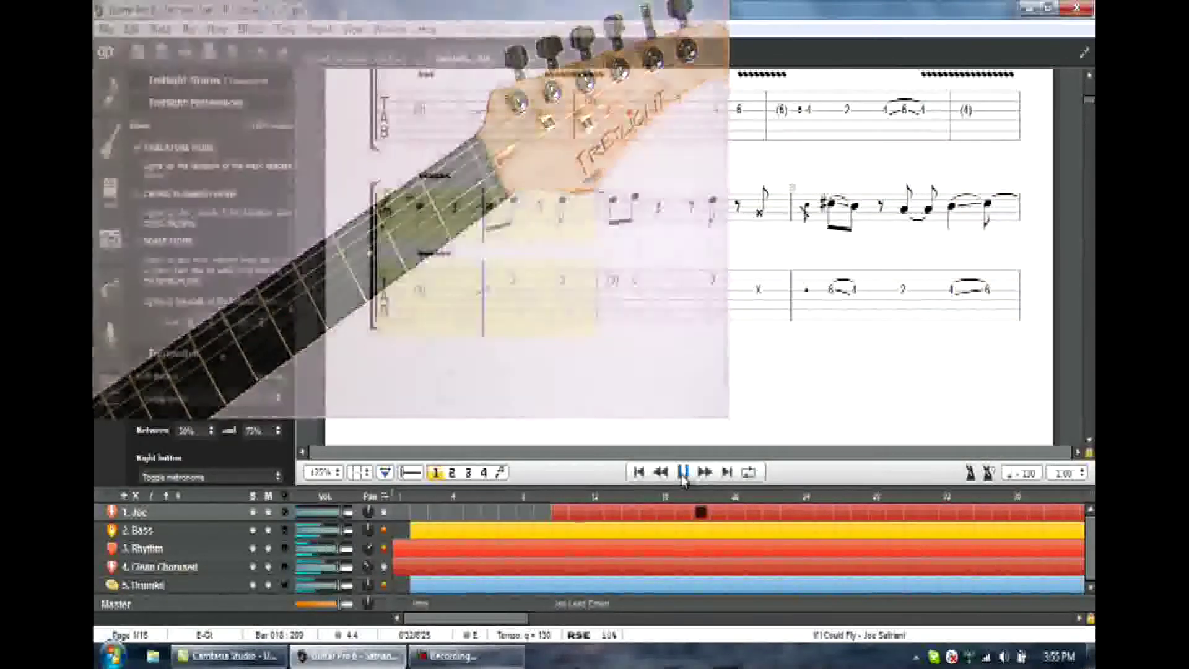
left_click(683, 472)
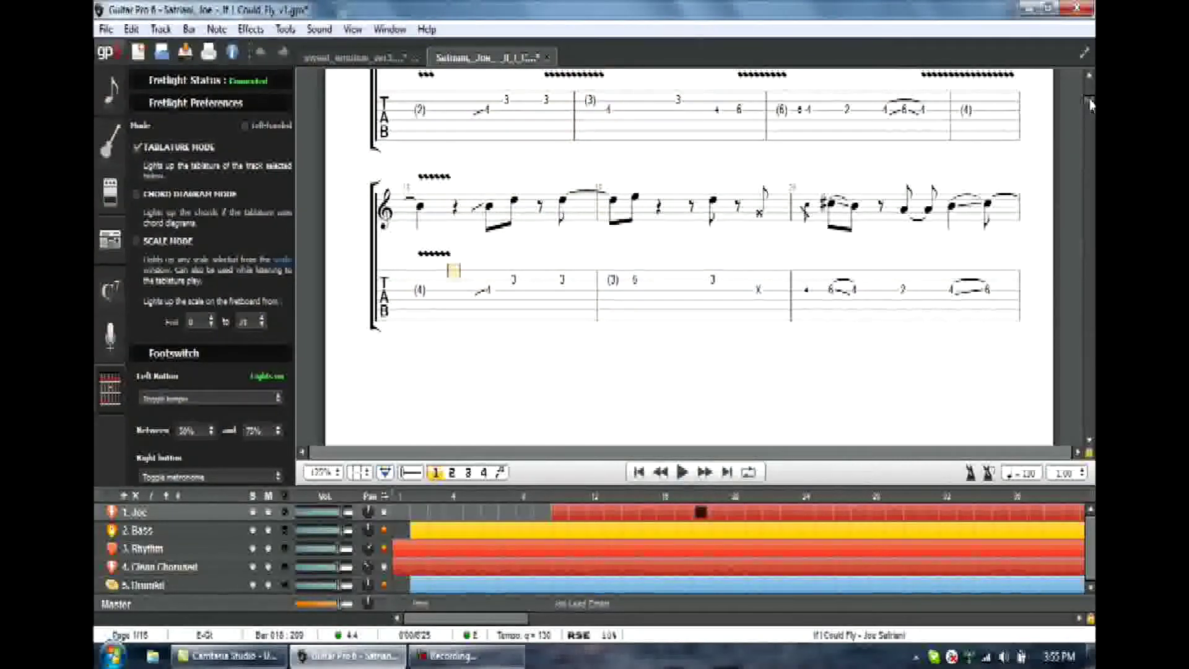
Step: Play Joe's lead part from bar 10 on the Fretlight and stop it at bar 13
scroll(1091, 104, "up", 10)
scroll(1090, 102, "down", 5)
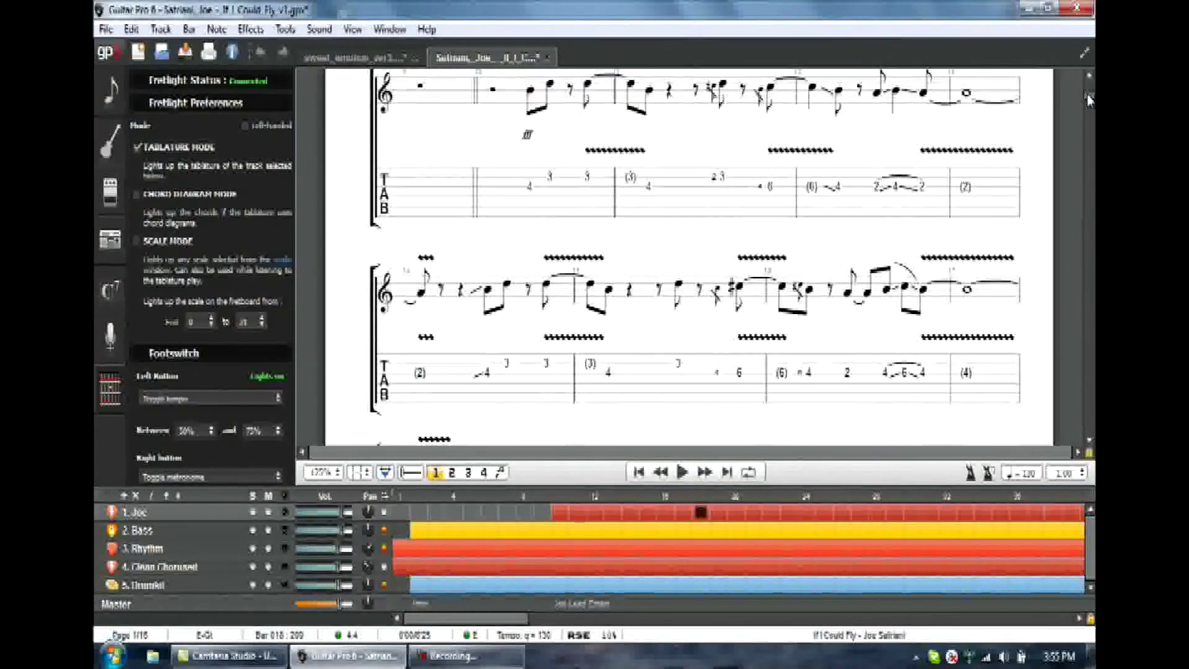
scroll(1090, 102, "up", 3)
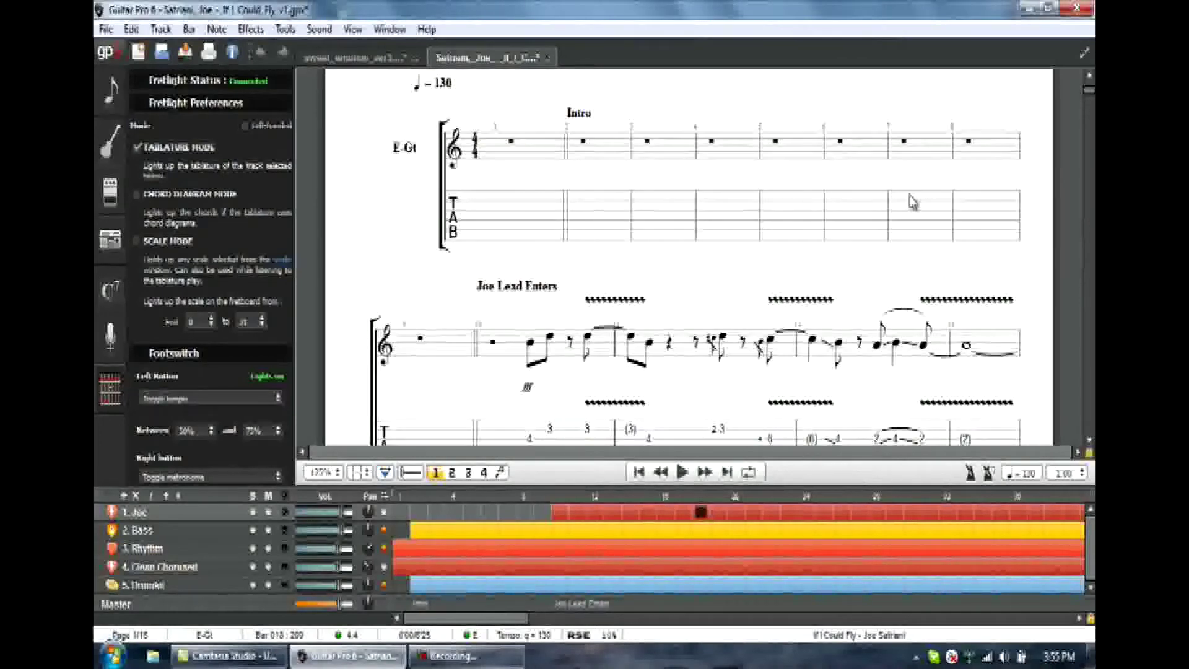
scroll(996, 209, "down", 2)
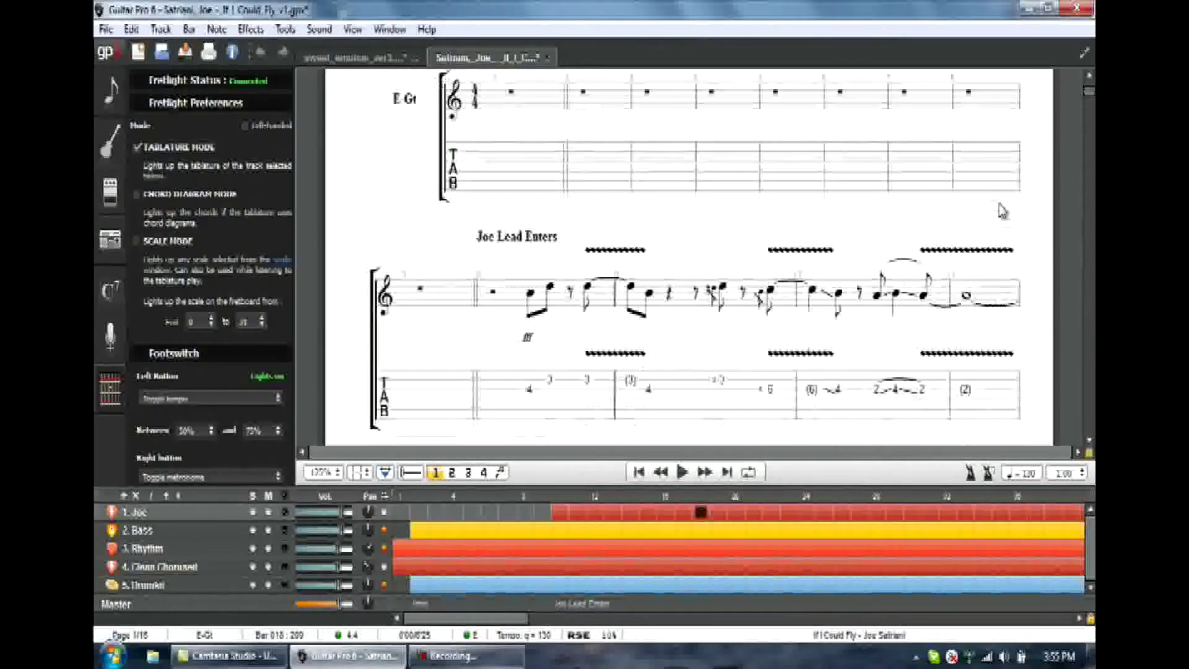
left_click(526, 334)
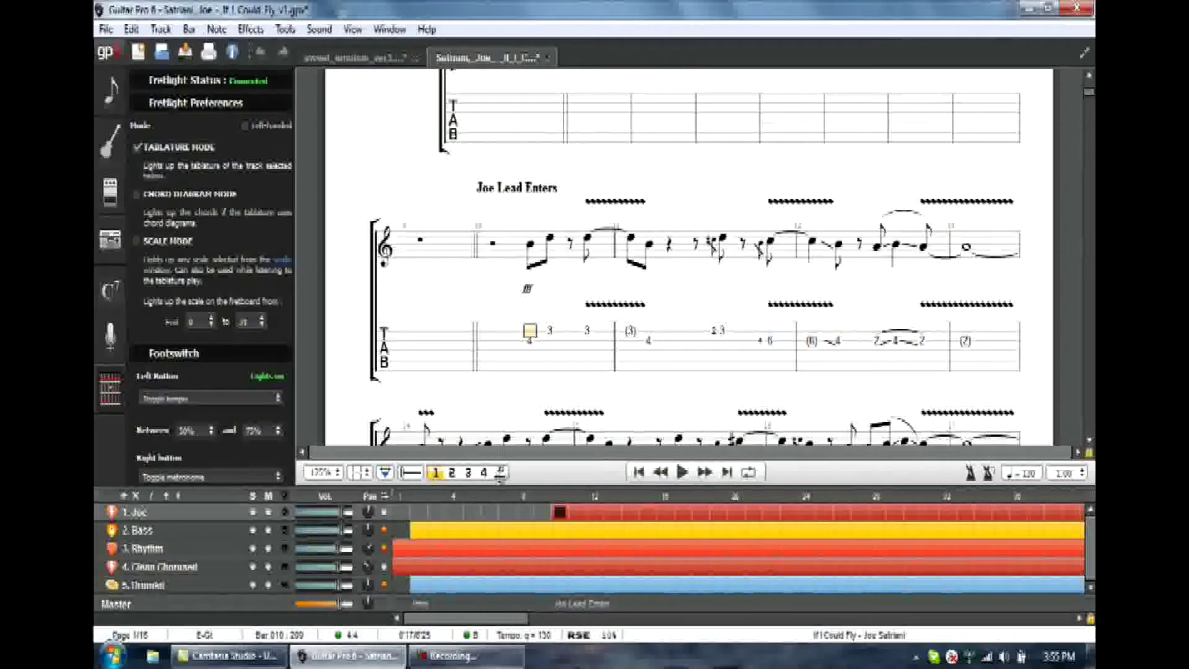
left_click(489, 514)
left_click(560, 513)
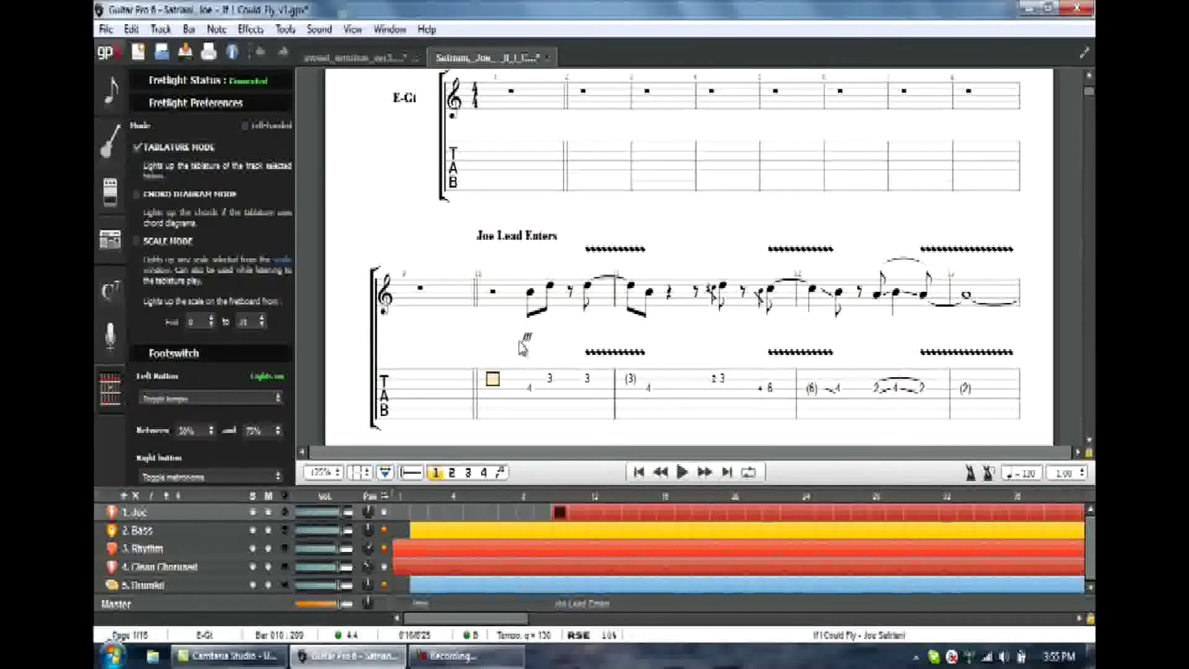
left_click(683, 473)
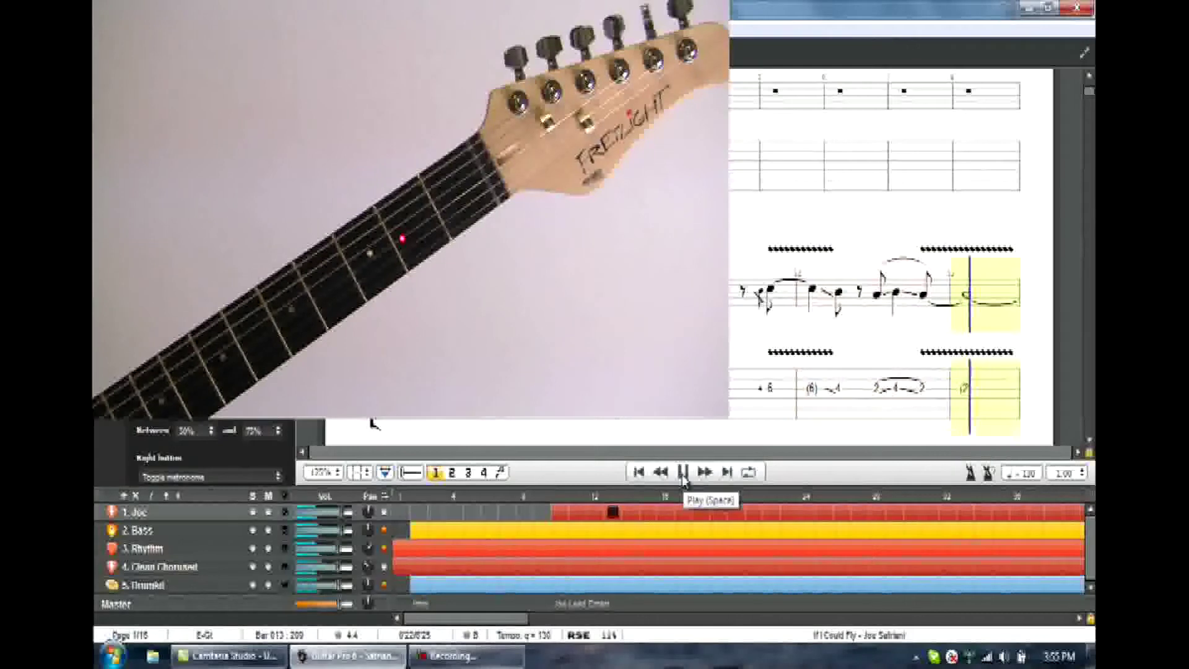
left_click(683, 476)
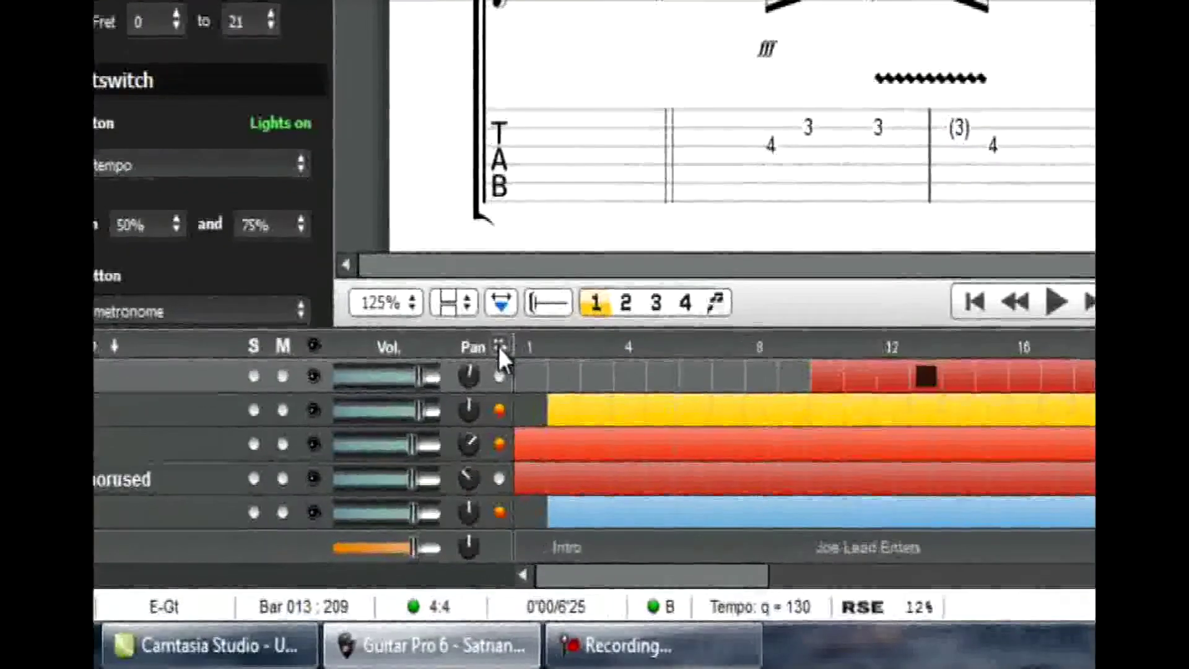
left_click(456, 402)
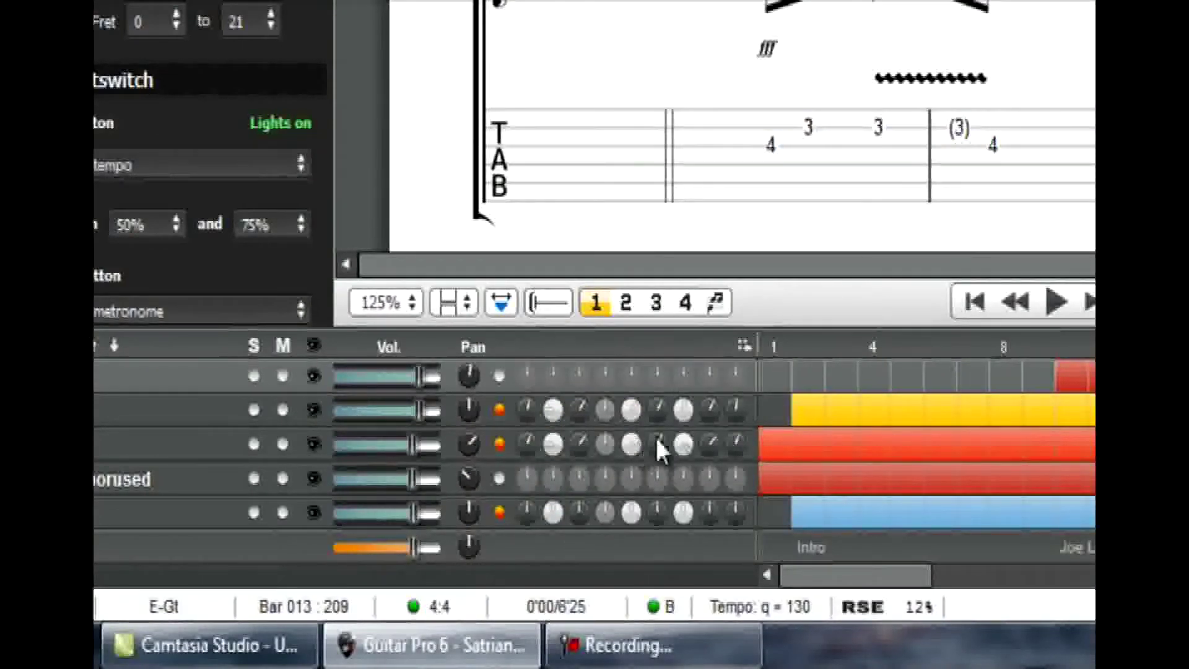
left_click(743, 345)
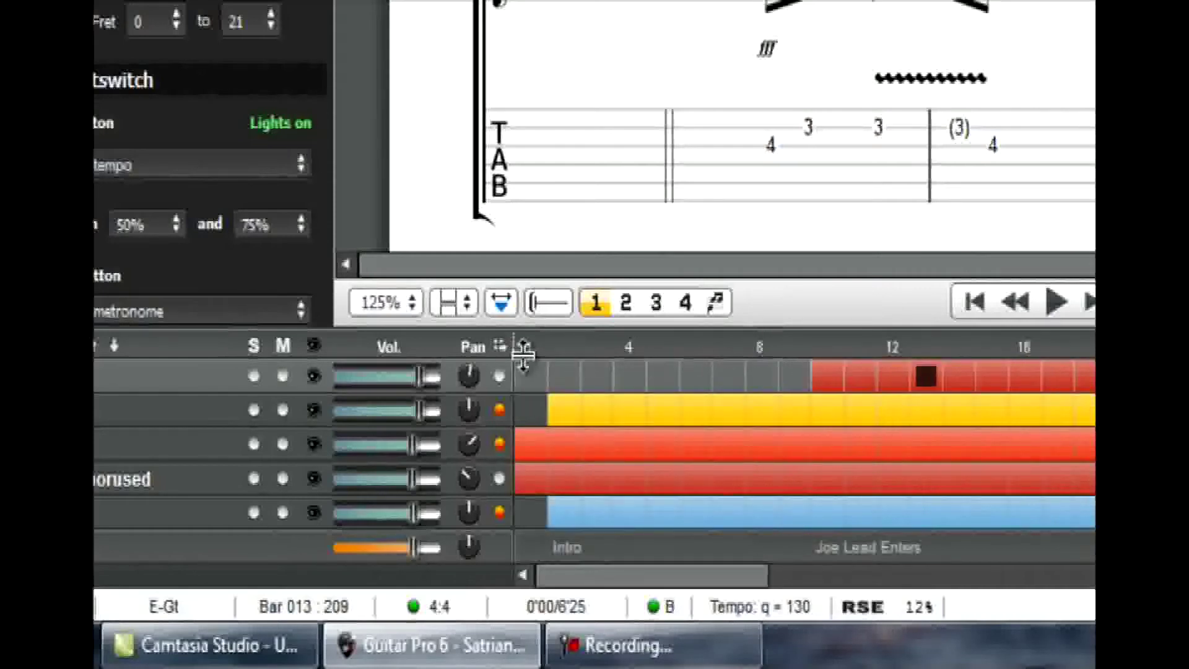
left_click_drag(504, 358, 746, 345)
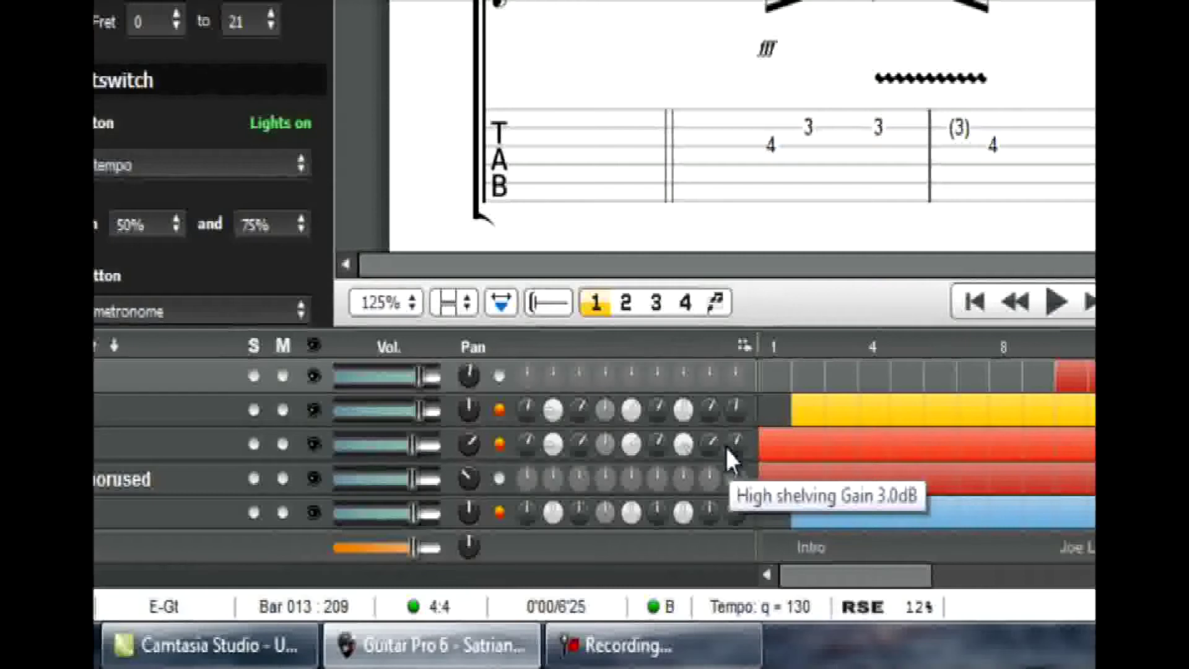
left_click(746, 343)
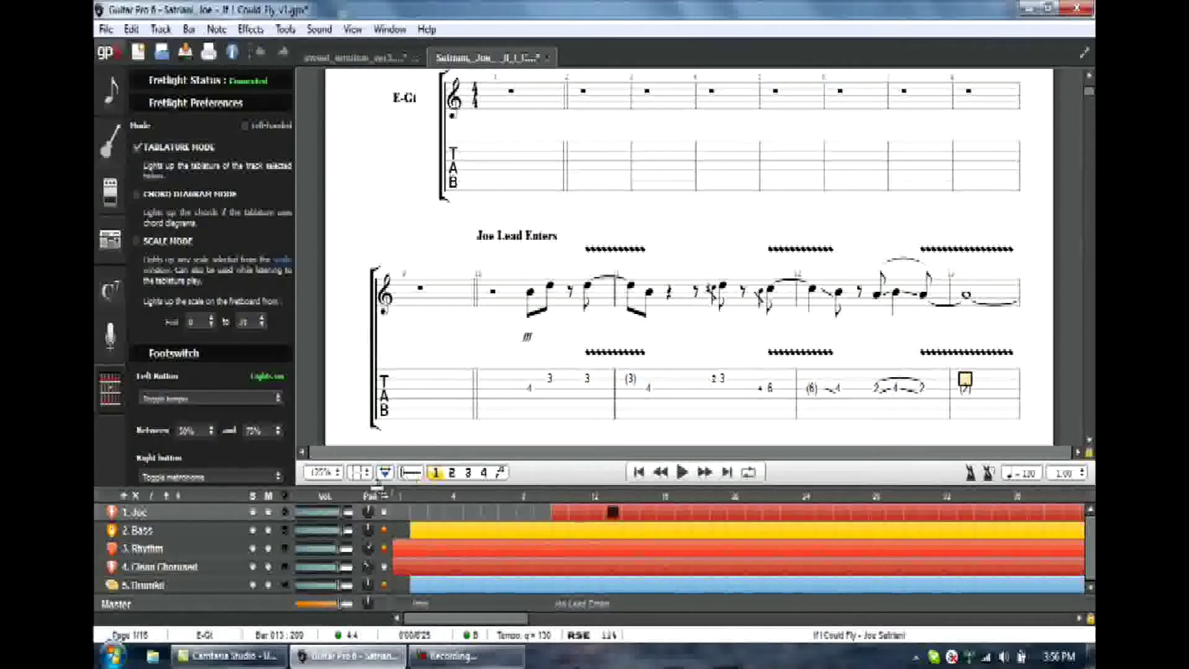
Step: Play the Bass track from bar 10 on the Fretlight, then pause it
left_click(561, 515)
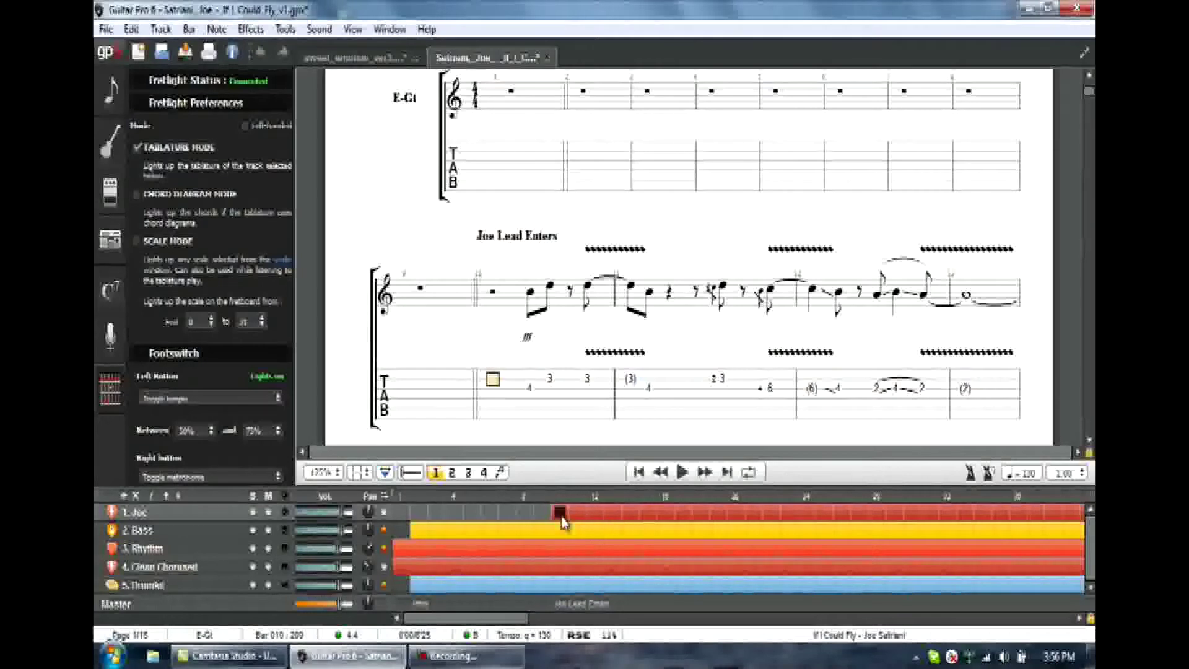
left_click(190, 532)
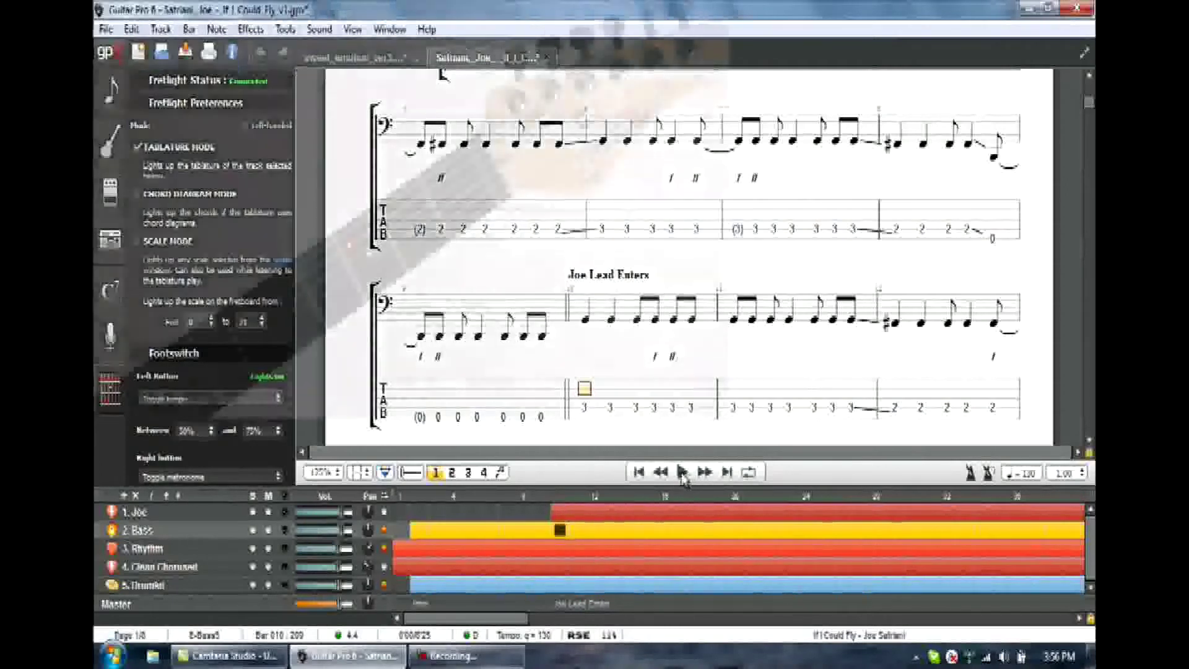
left_click(682, 473)
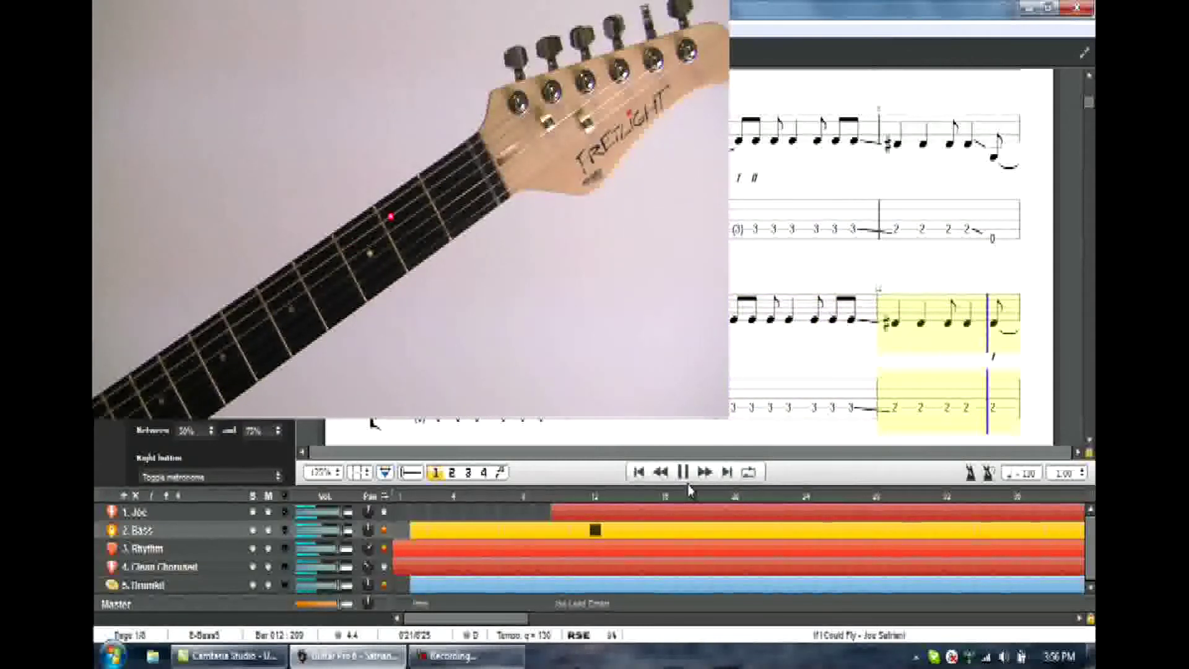
left_click(683, 473)
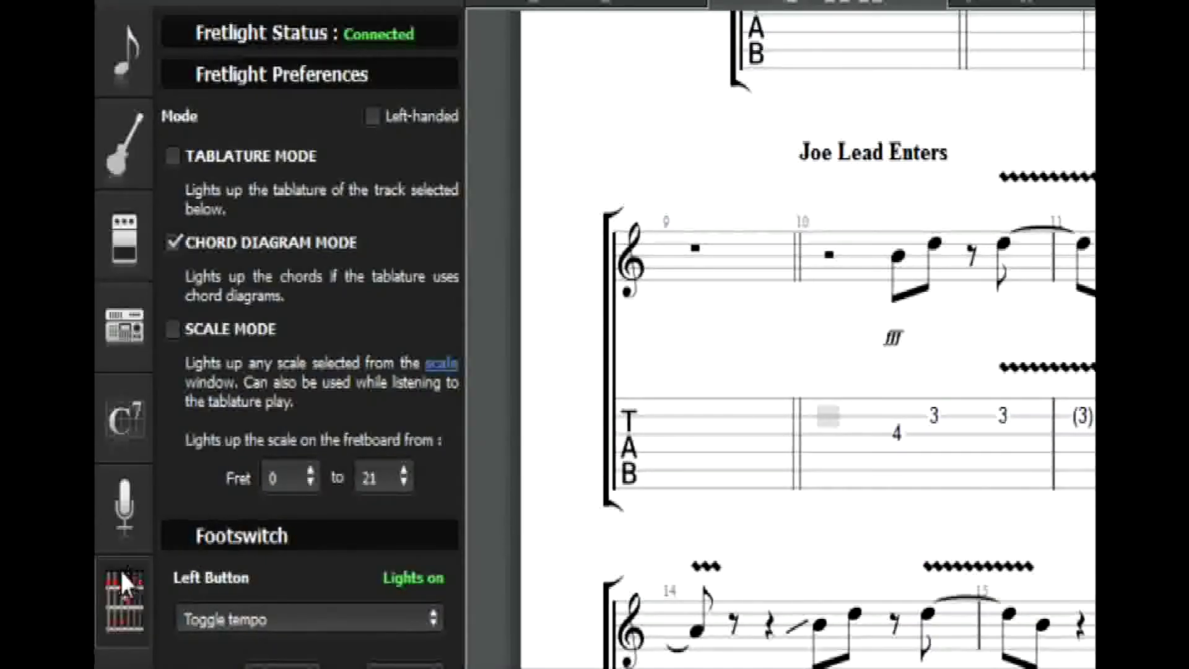
Step: Close and reopen the Fretlight panel, toggle Left-handed on and off, and select Tablature Mode
left_click(125, 597)
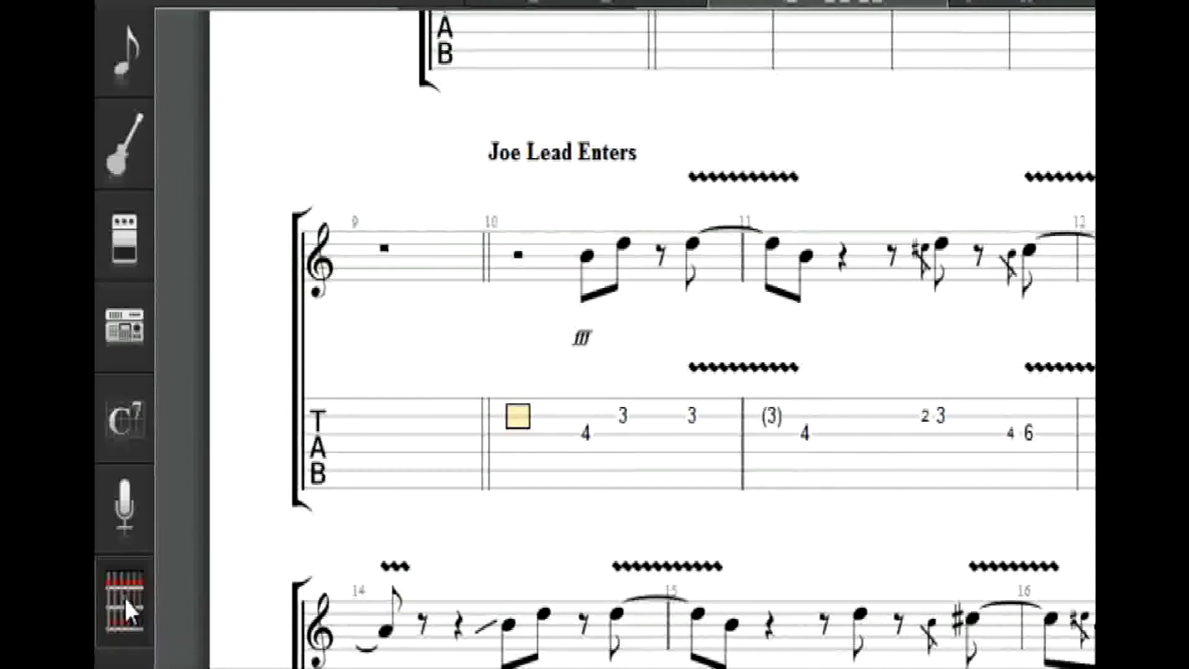
left_click(124, 597)
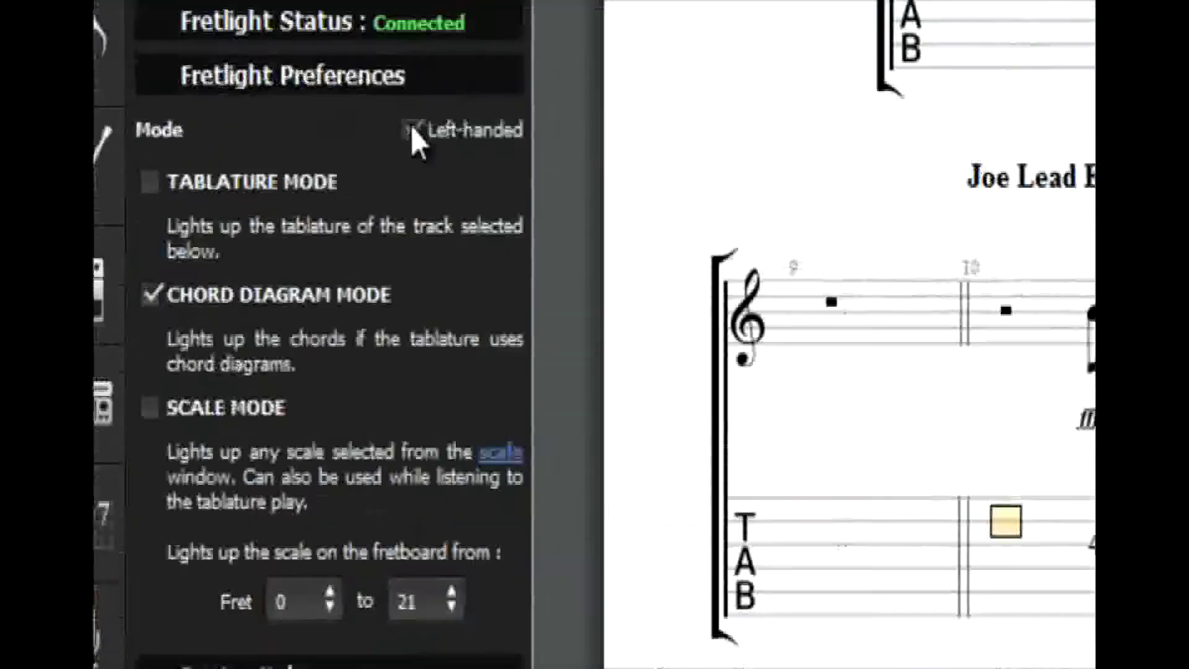
left_click(244, 126)
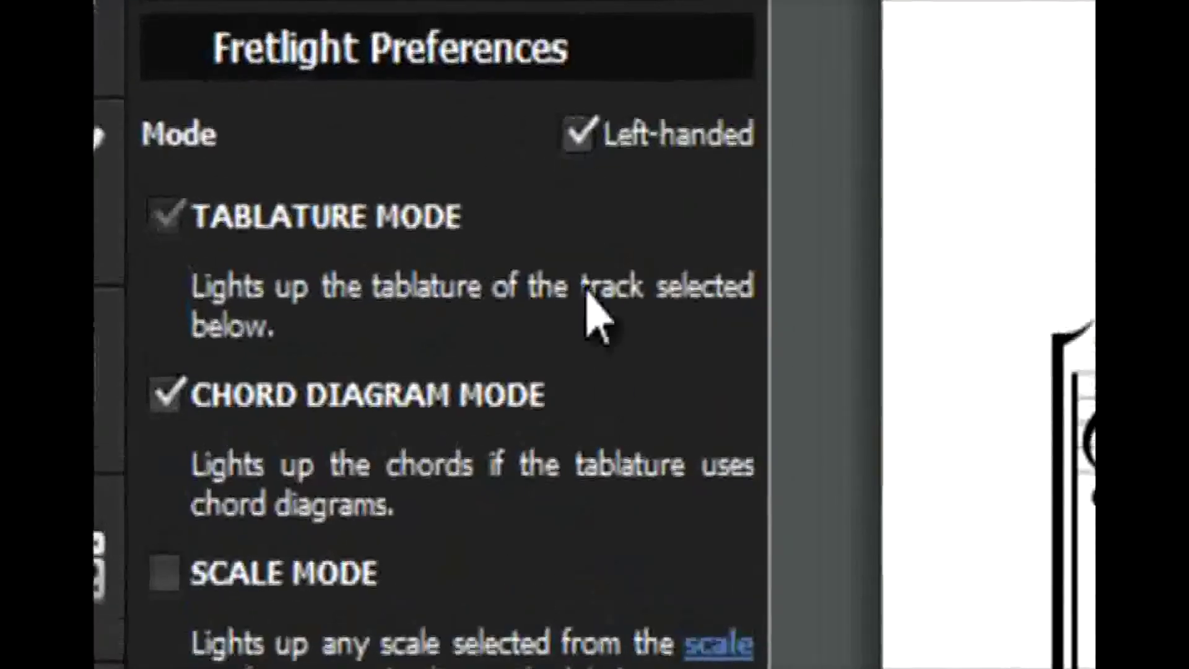
left_click(579, 132)
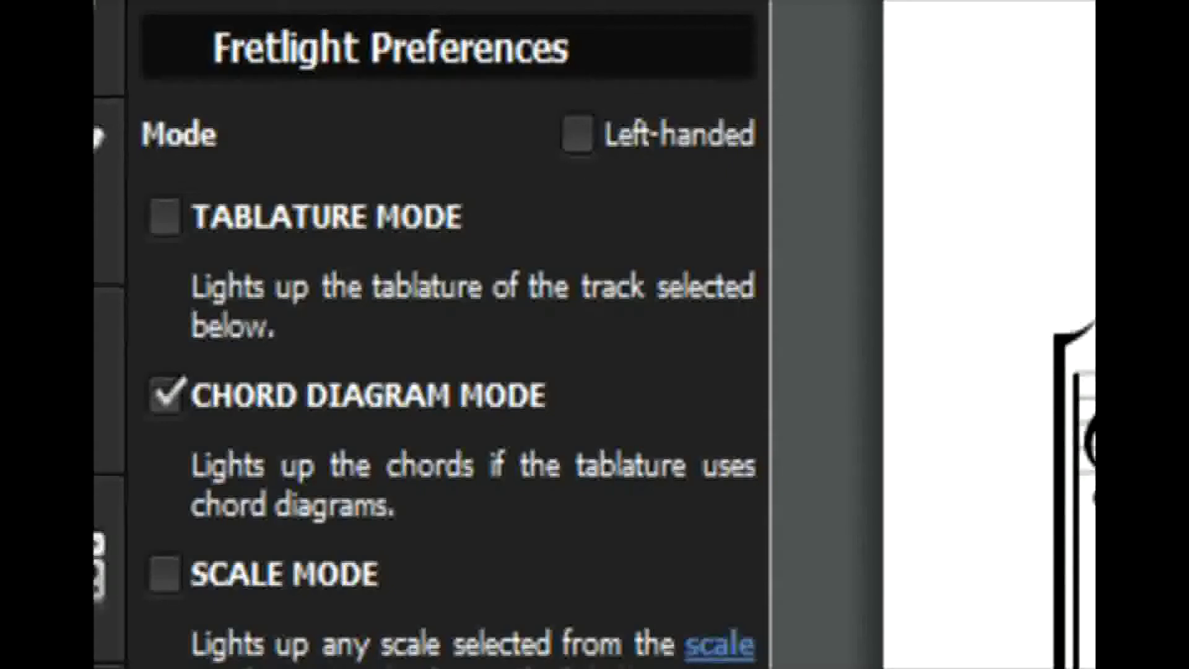
left_click(165, 216)
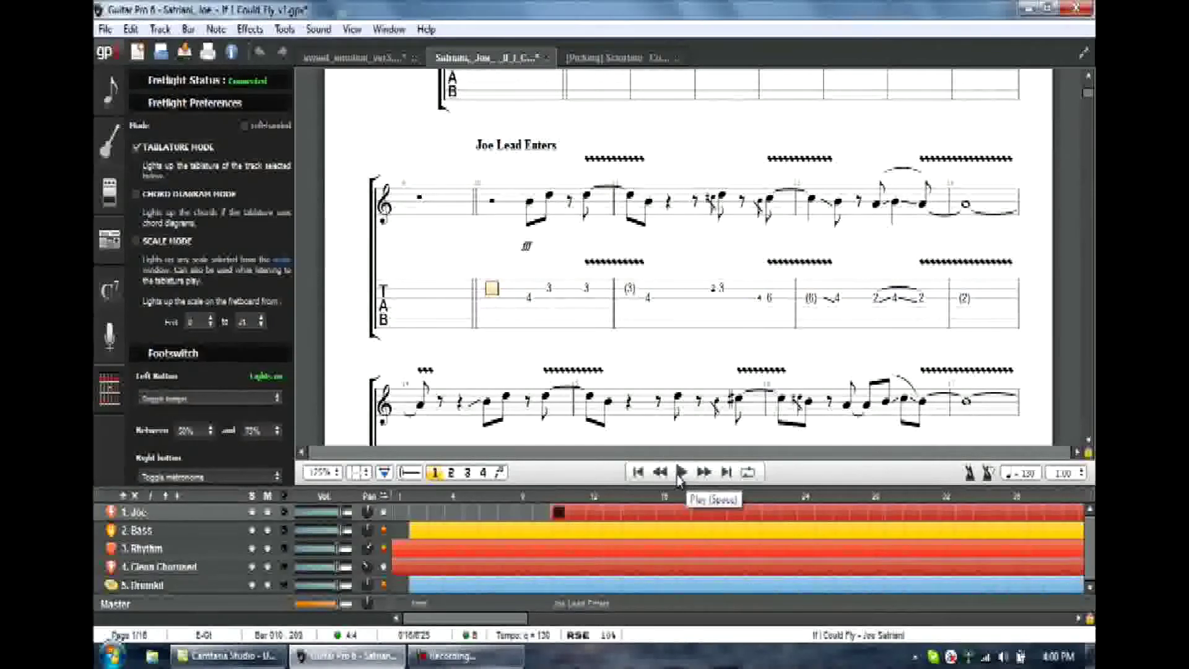
Step: Play the score switching from the Rhythm track to Joe's lead, pause, and select Chord Diagram Mode
left_click(682, 473)
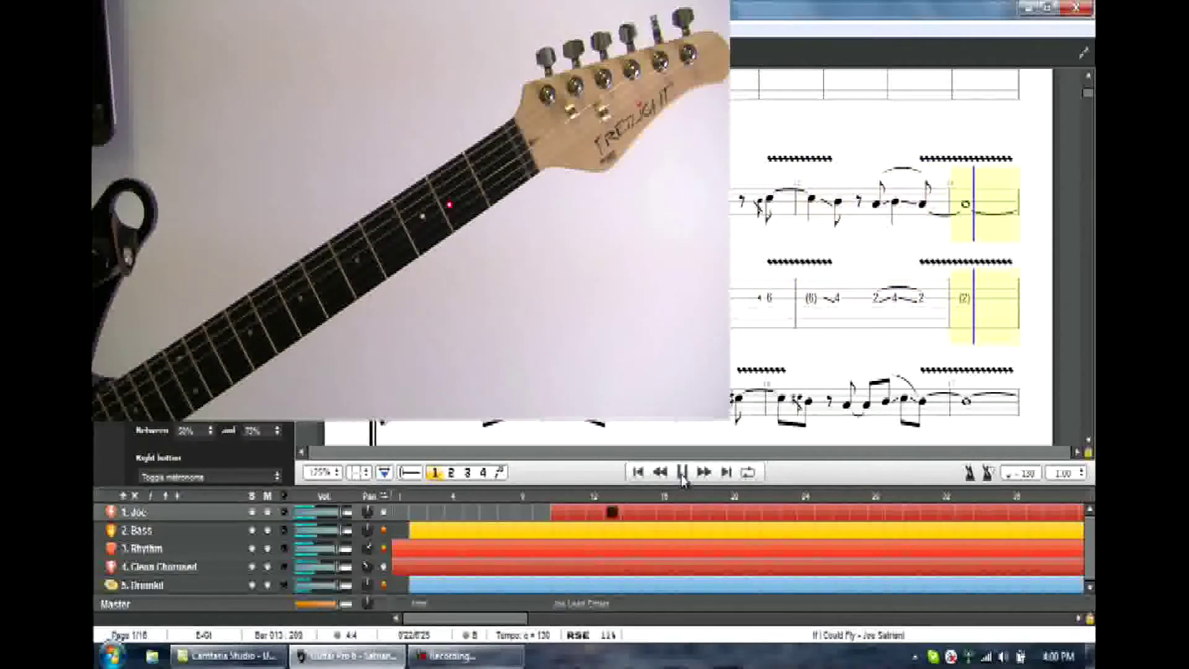
left_click(177, 551)
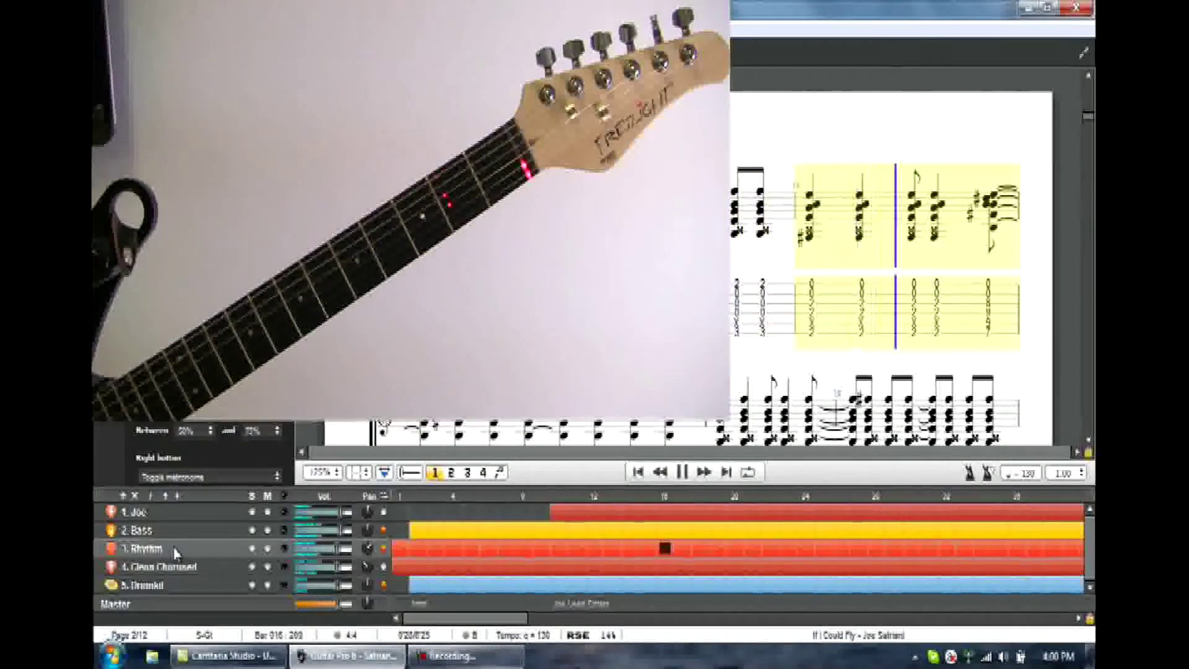
left_click(174, 513)
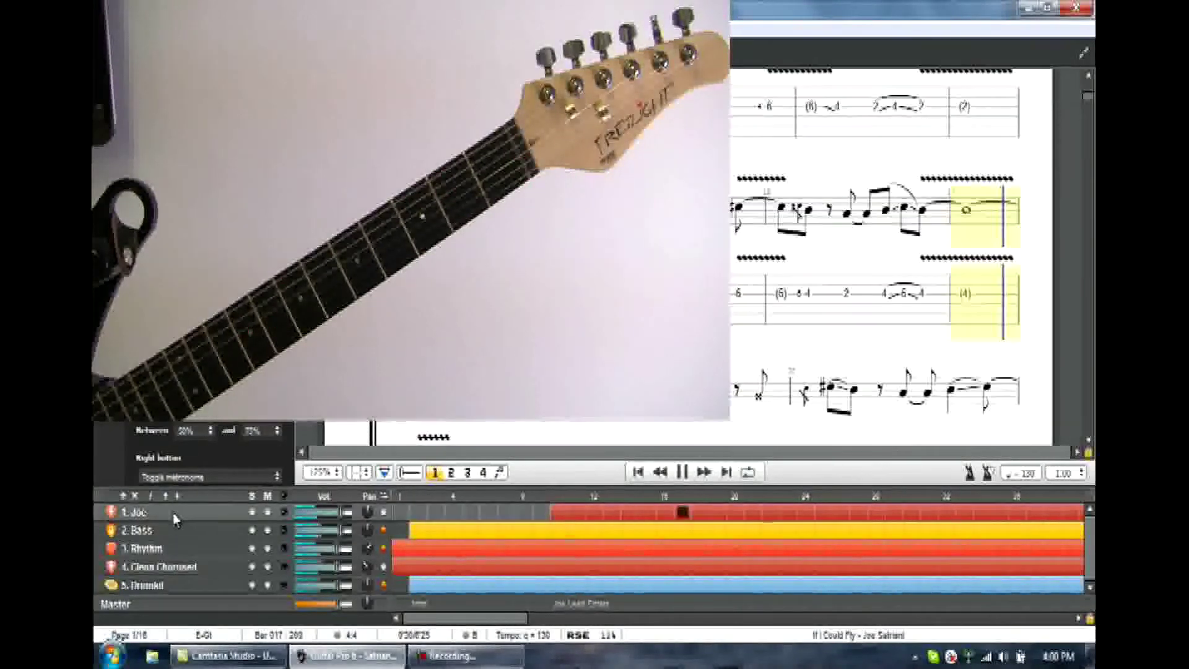
left_click(684, 473)
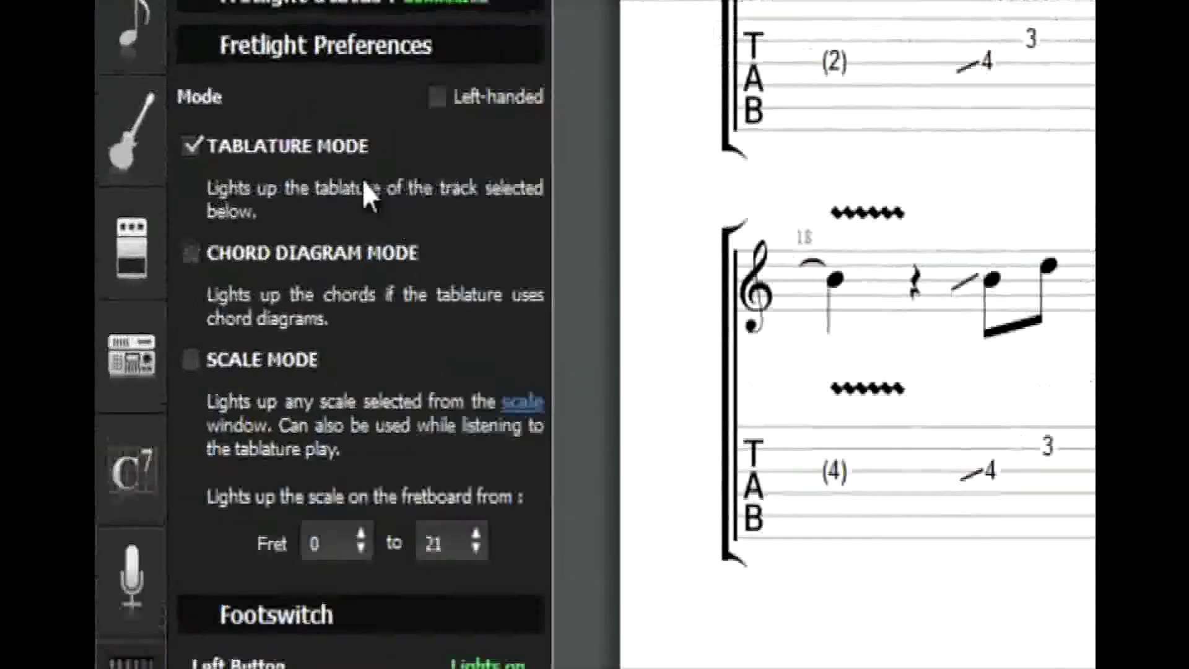
left_click(197, 261)
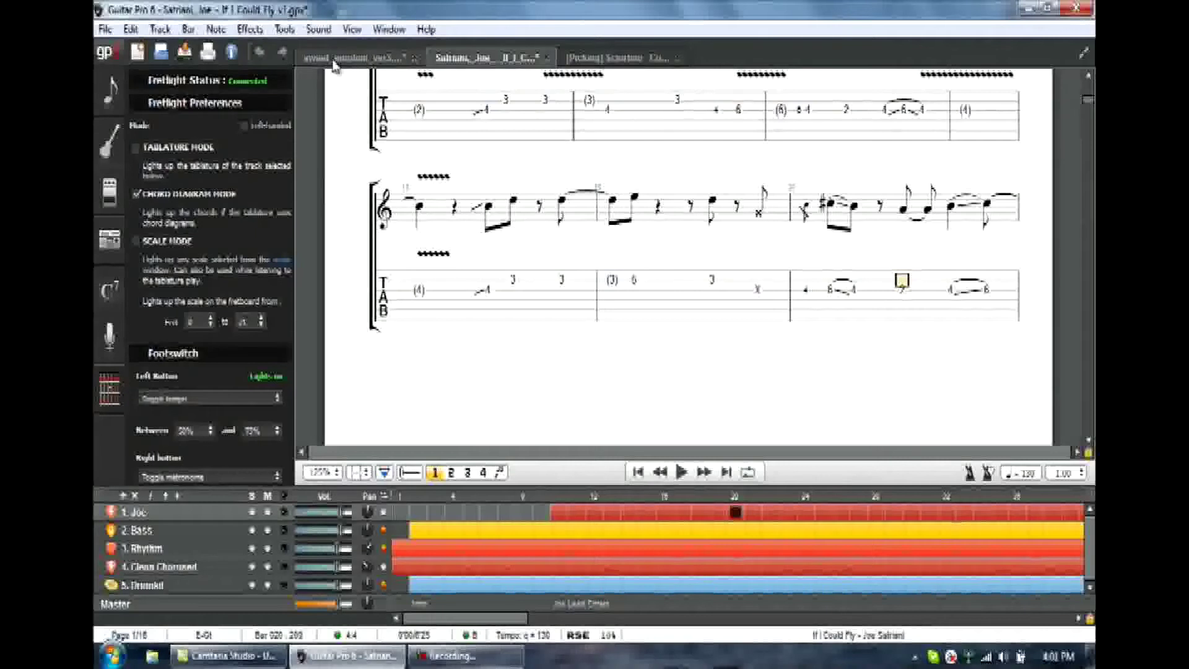
Step: Flip to Sweet Emotion and back to If I Could Fly, then open the Country Ride picking score
left_click(339, 62)
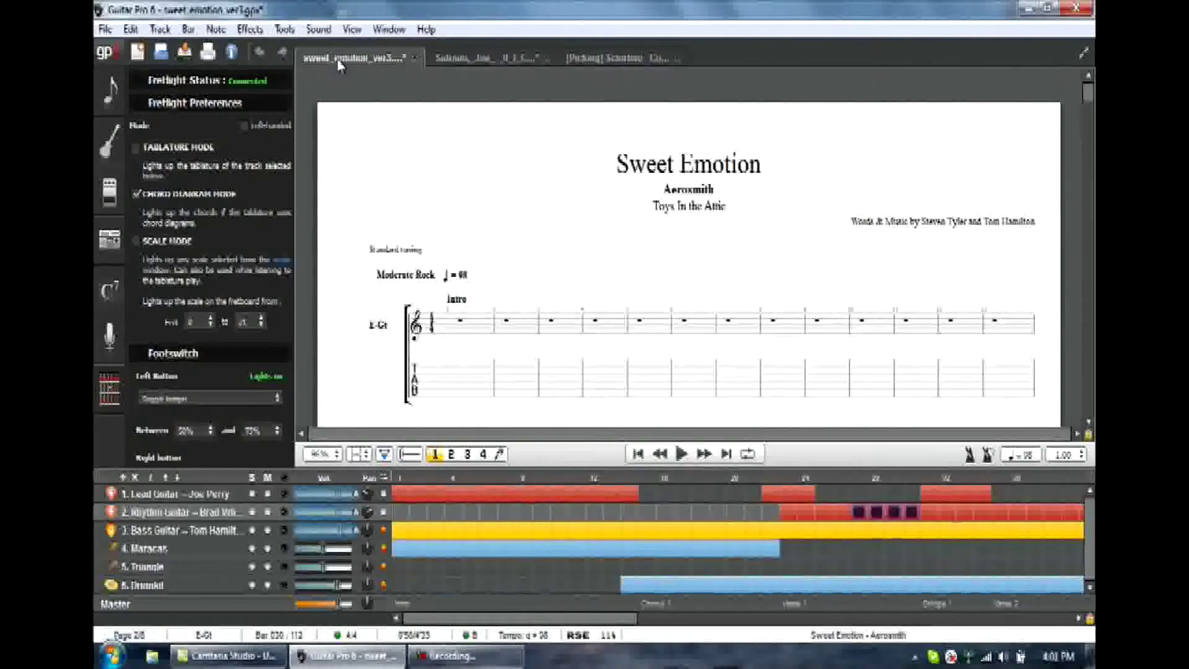
left_click(485, 62)
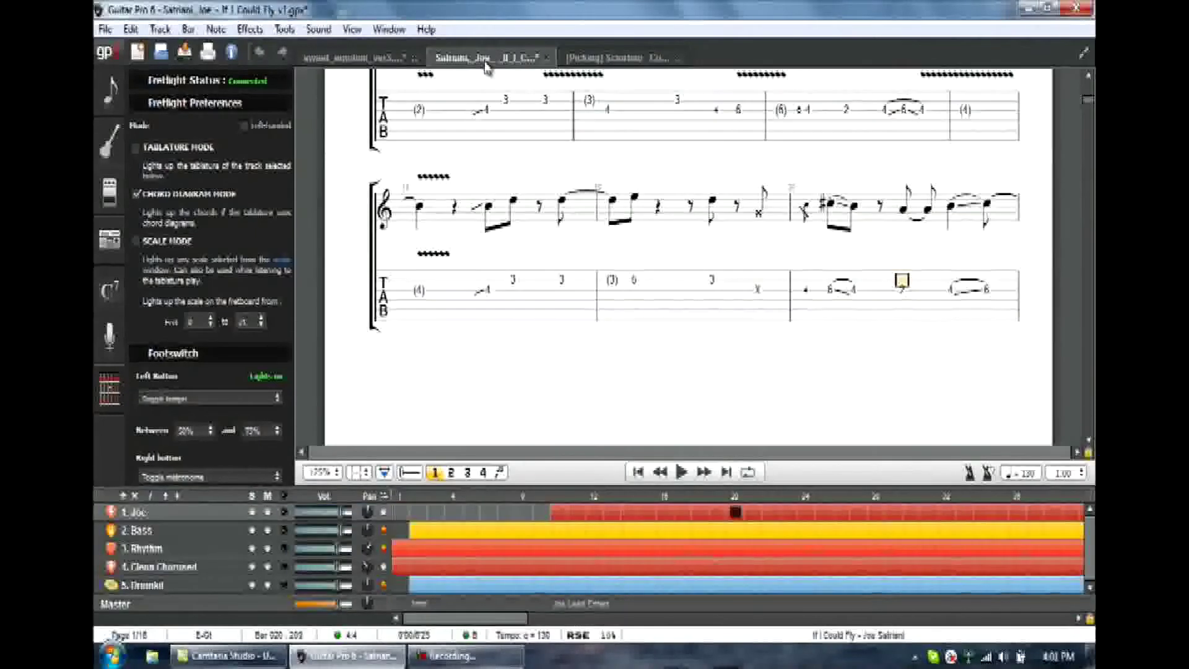
left_click(610, 65)
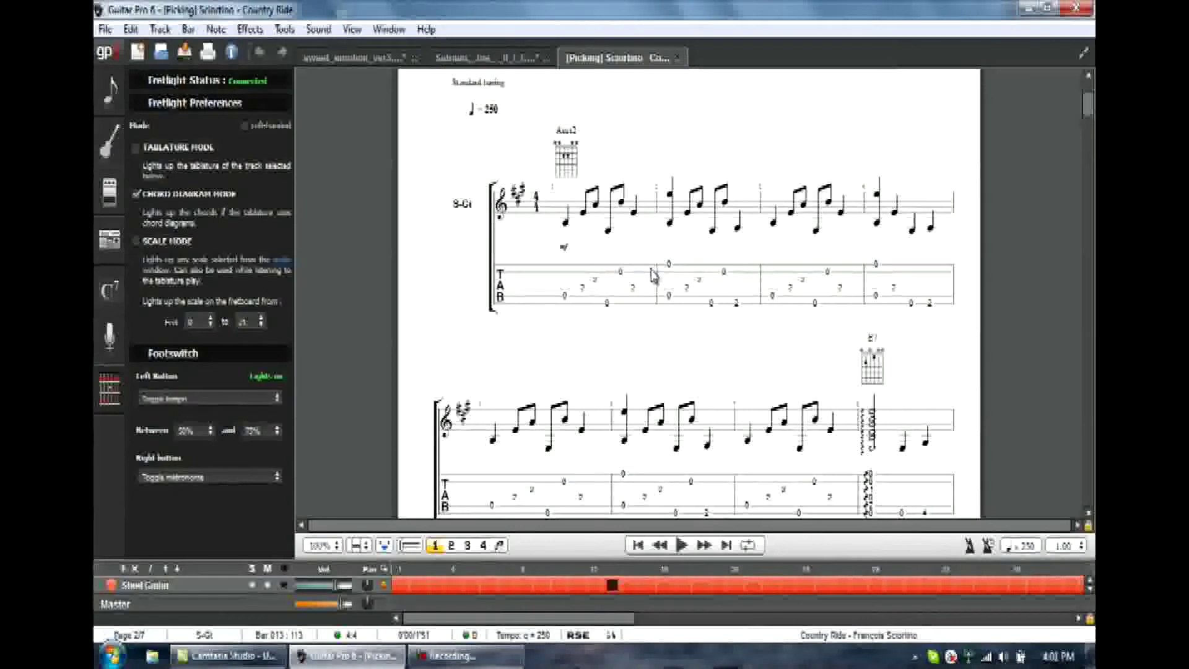
Step: Play Country Ride from bar 9 and pause it at bar 19
scroll(653, 276, "down", 4)
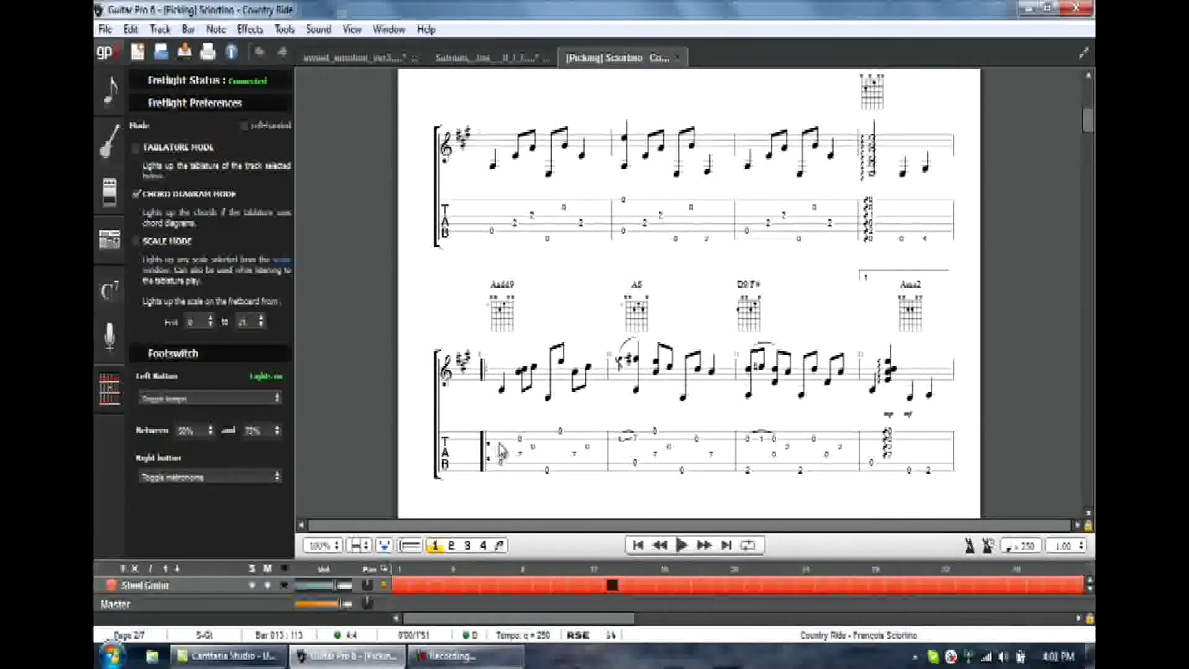
left_click(502, 439)
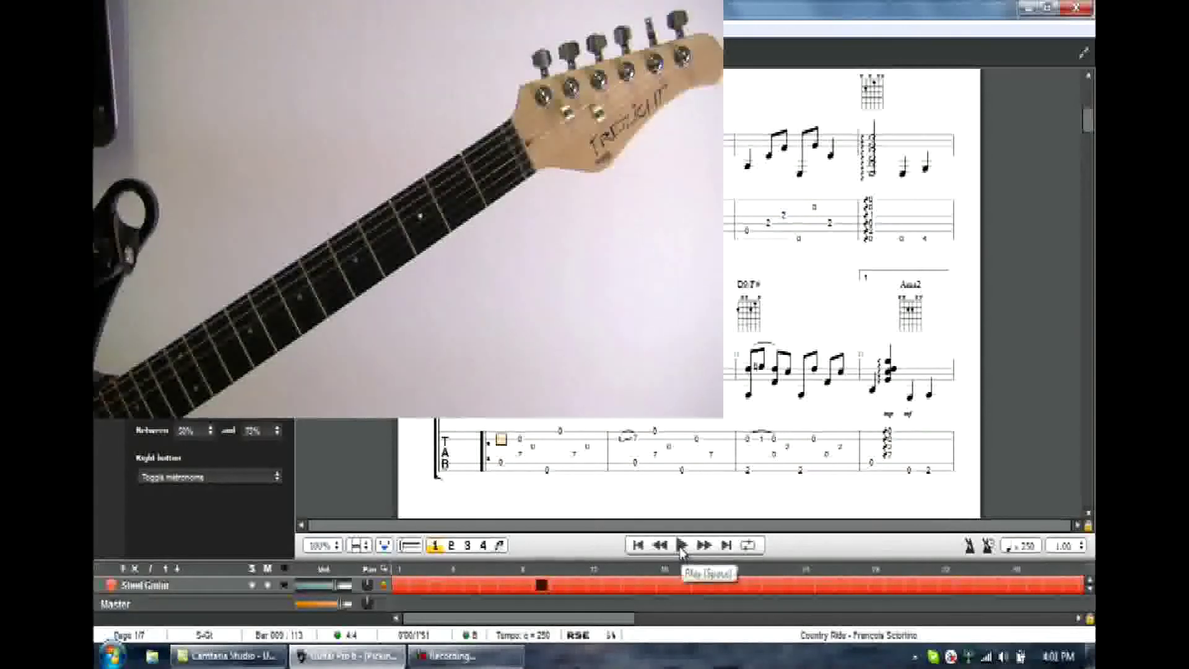
left_click(681, 548)
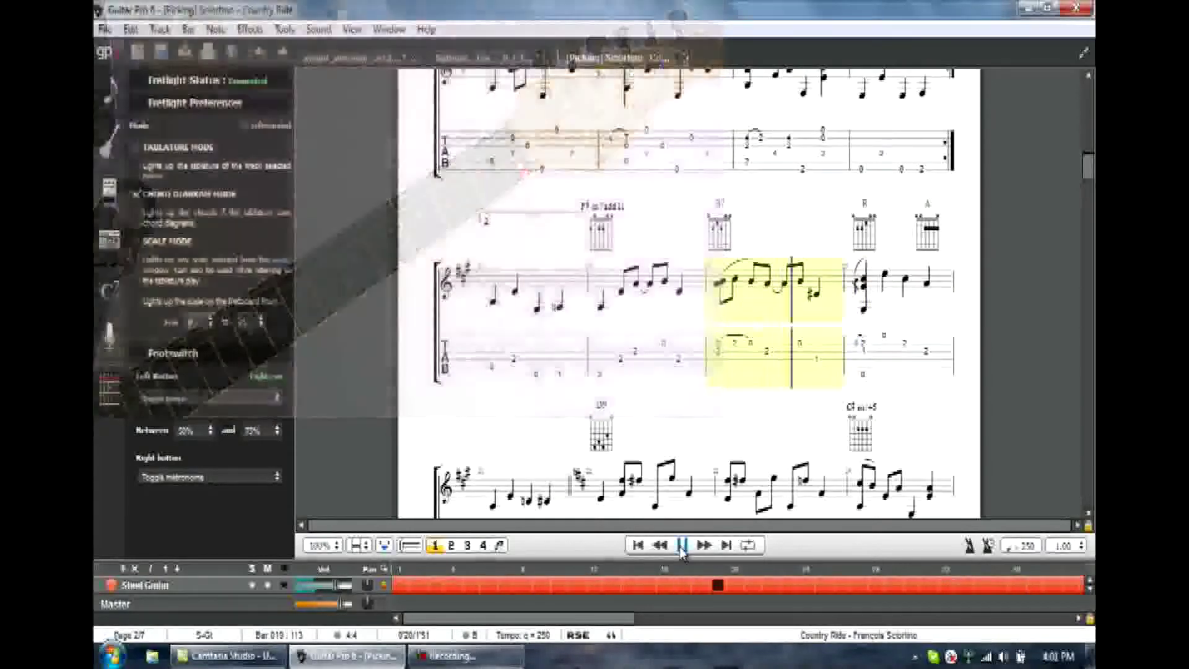
left_click(682, 545)
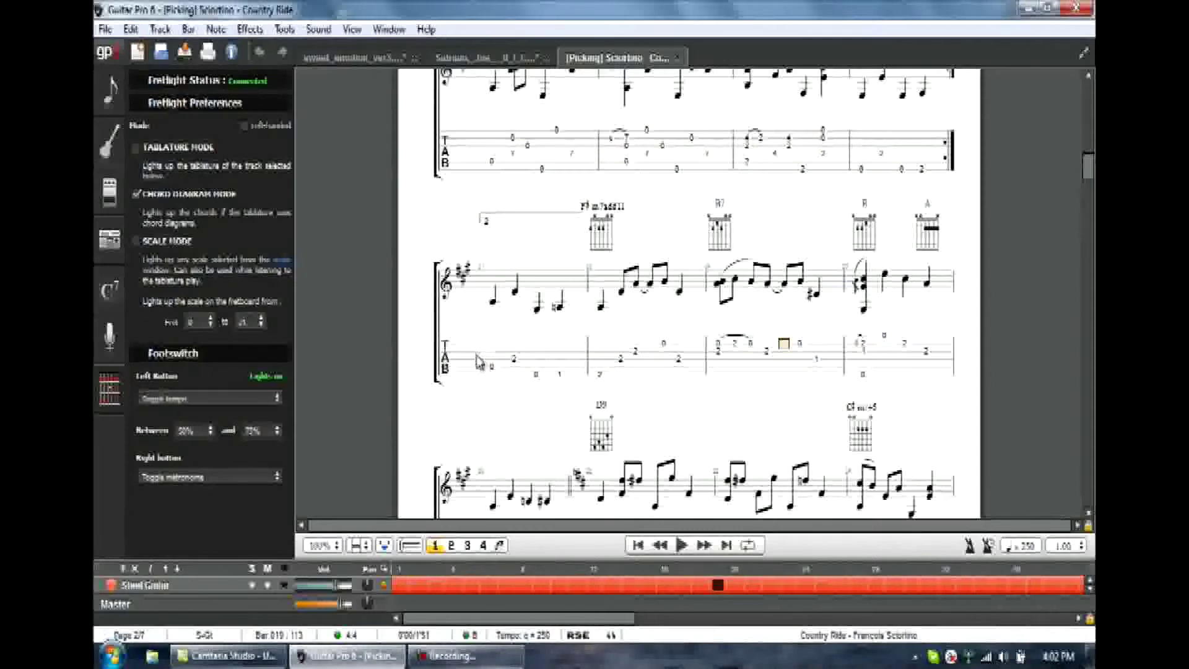
Step: Select bars 17–20, slow playback to 0.50 speed, and play them as a Simple Loop
left_click_drag(479, 362, 904, 353)
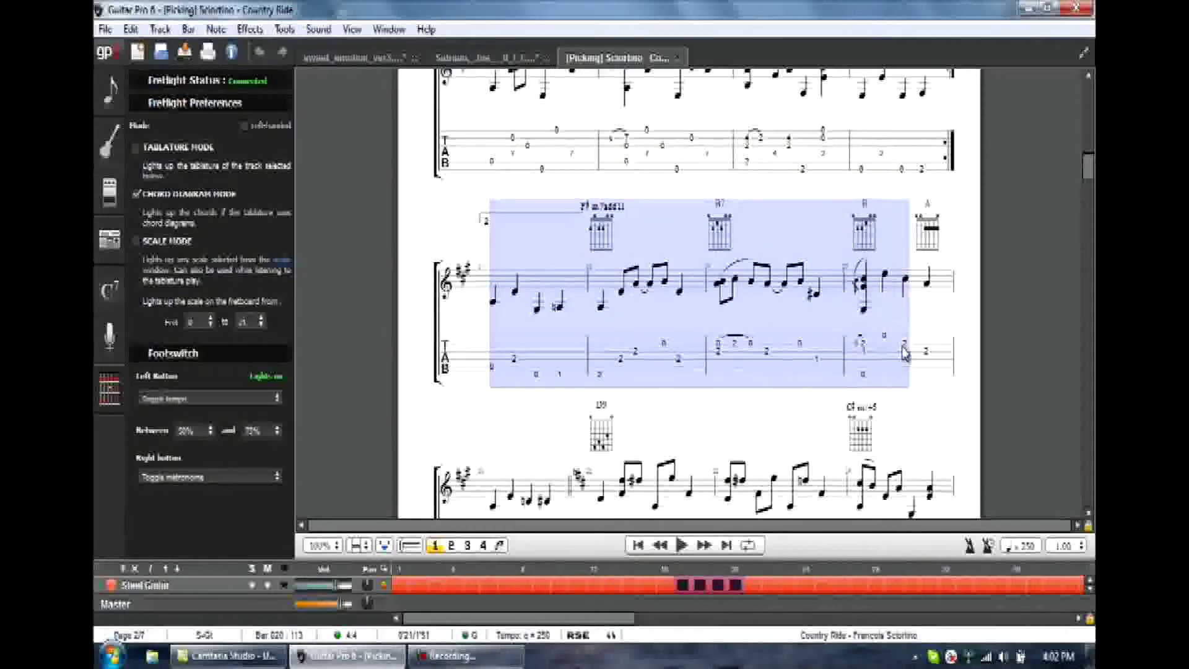
key("space")
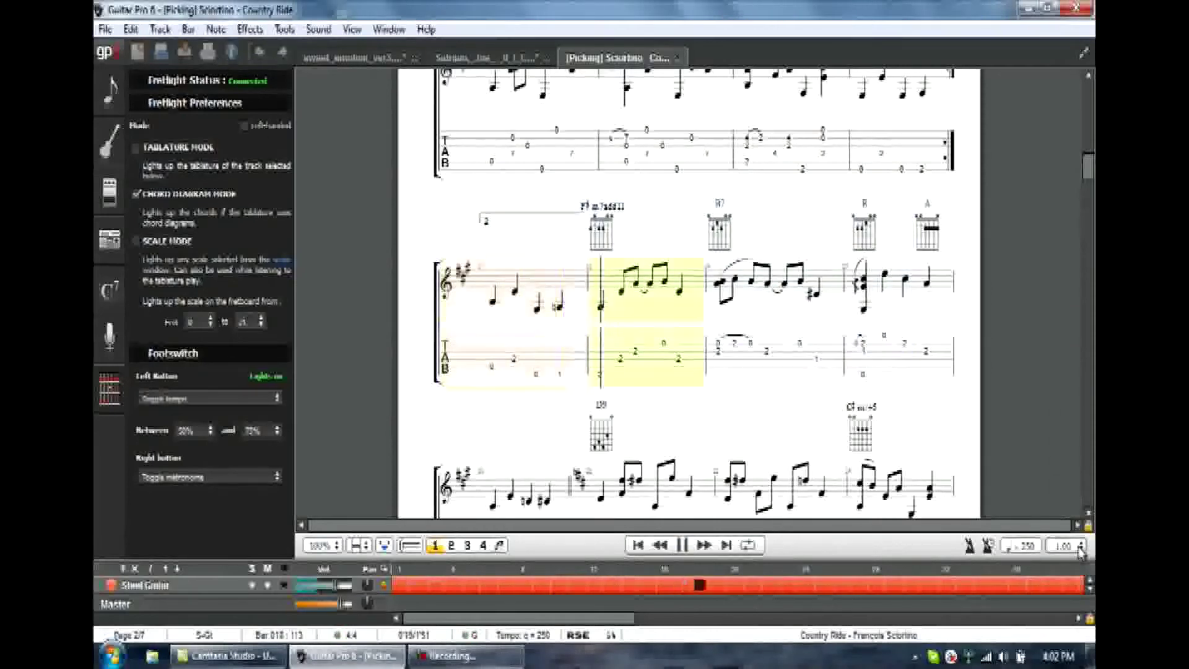
left_click(1081, 548)
left_click(1064, 458)
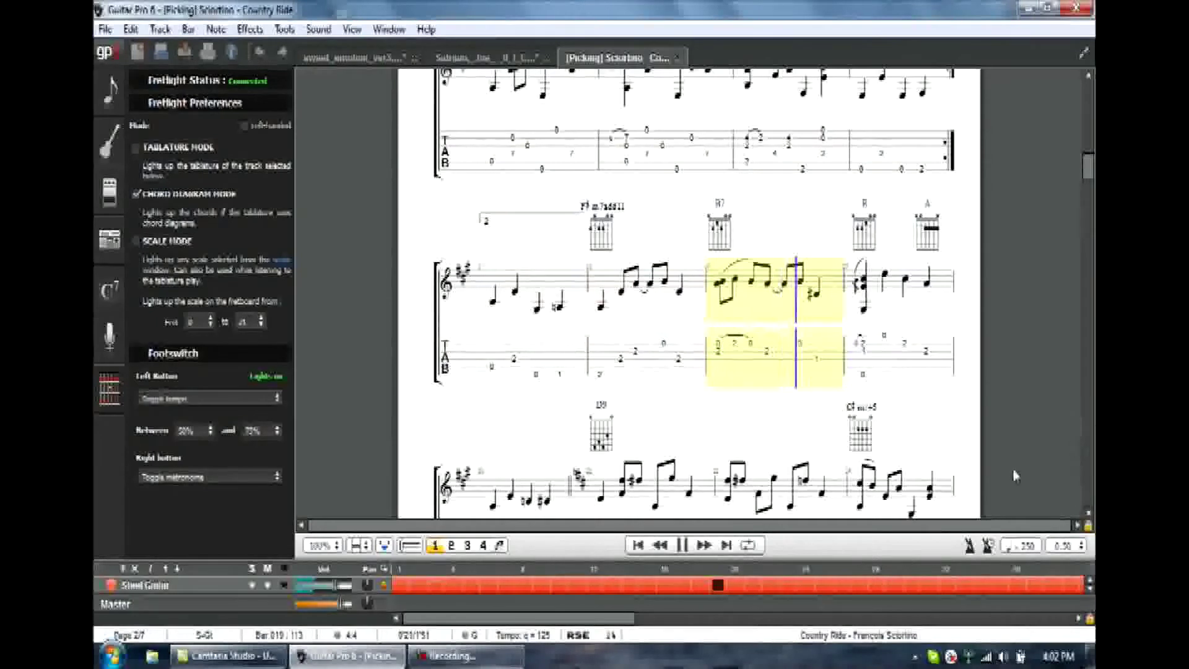
left_click(748, 545)
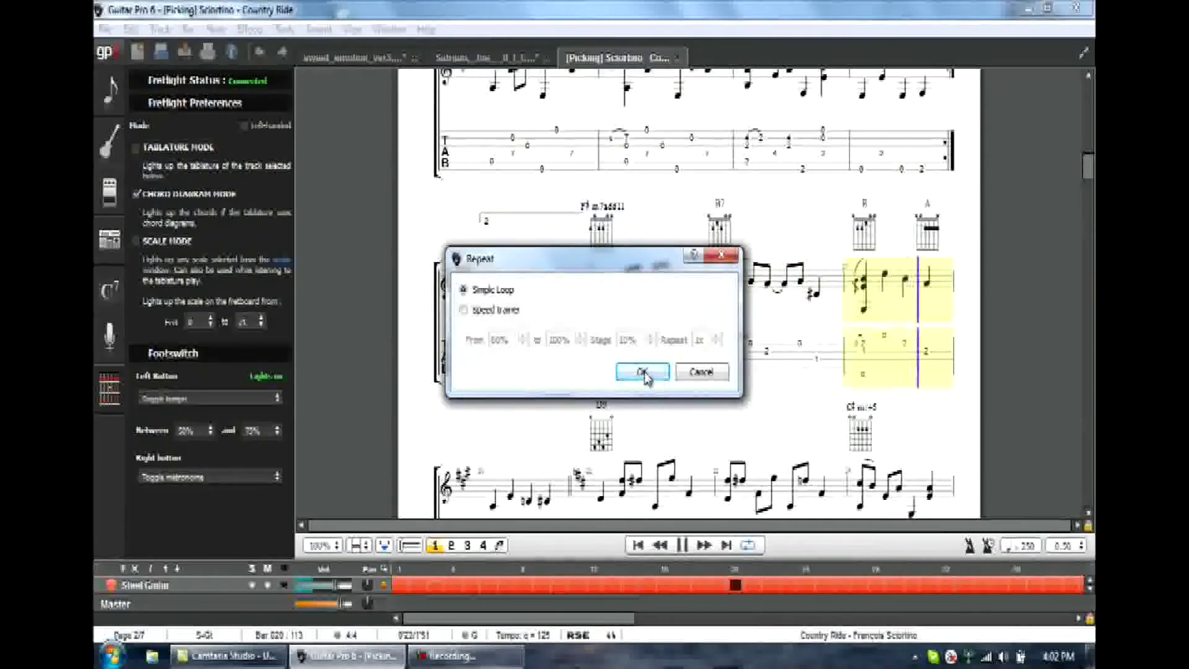
left_click(643, 372)
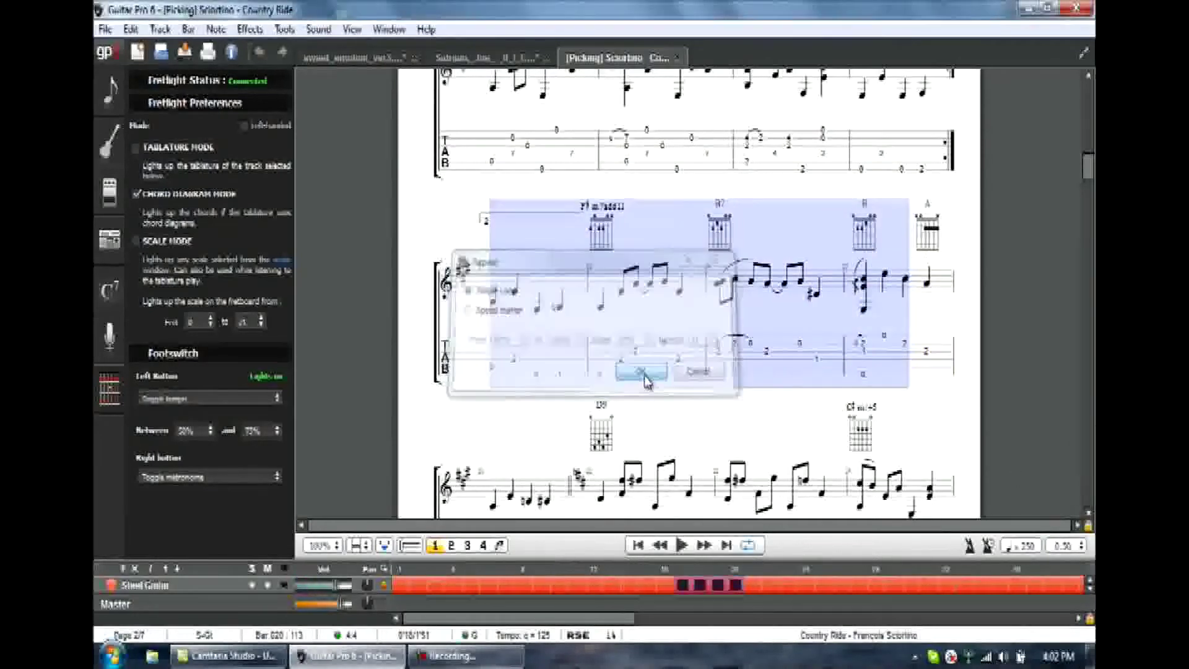
left_click(682, 545)
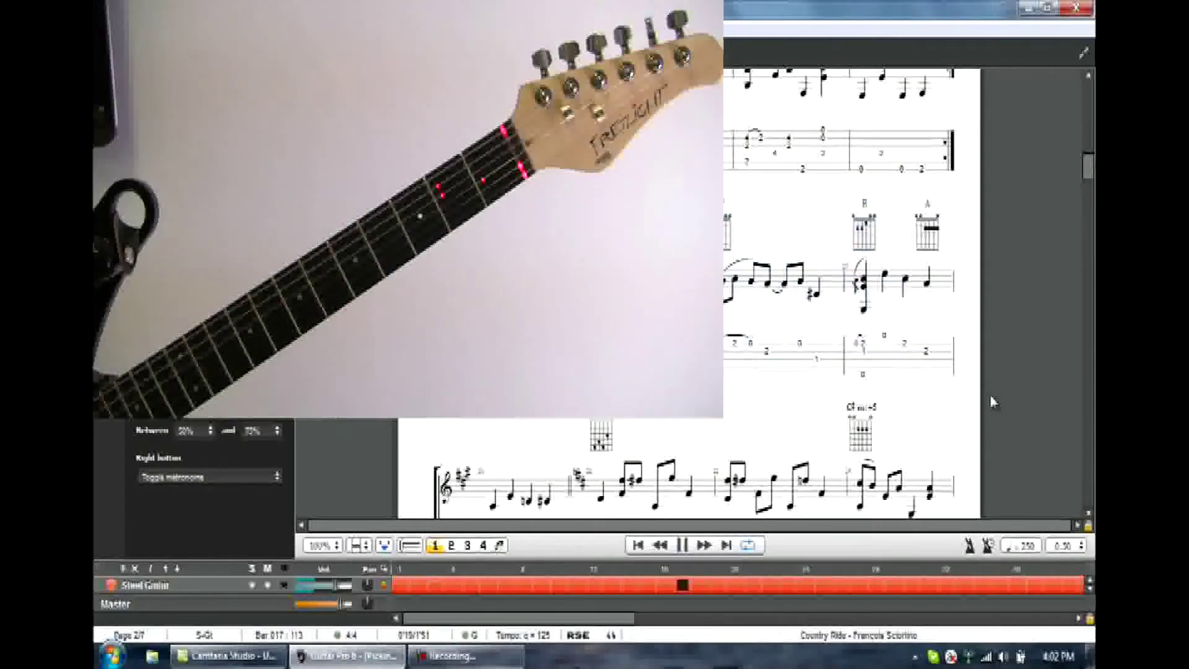
Step: Raise the loop's playback speed to 0.75, then to 1.00
left_click(1079, 551)
left_click(1076, 458)
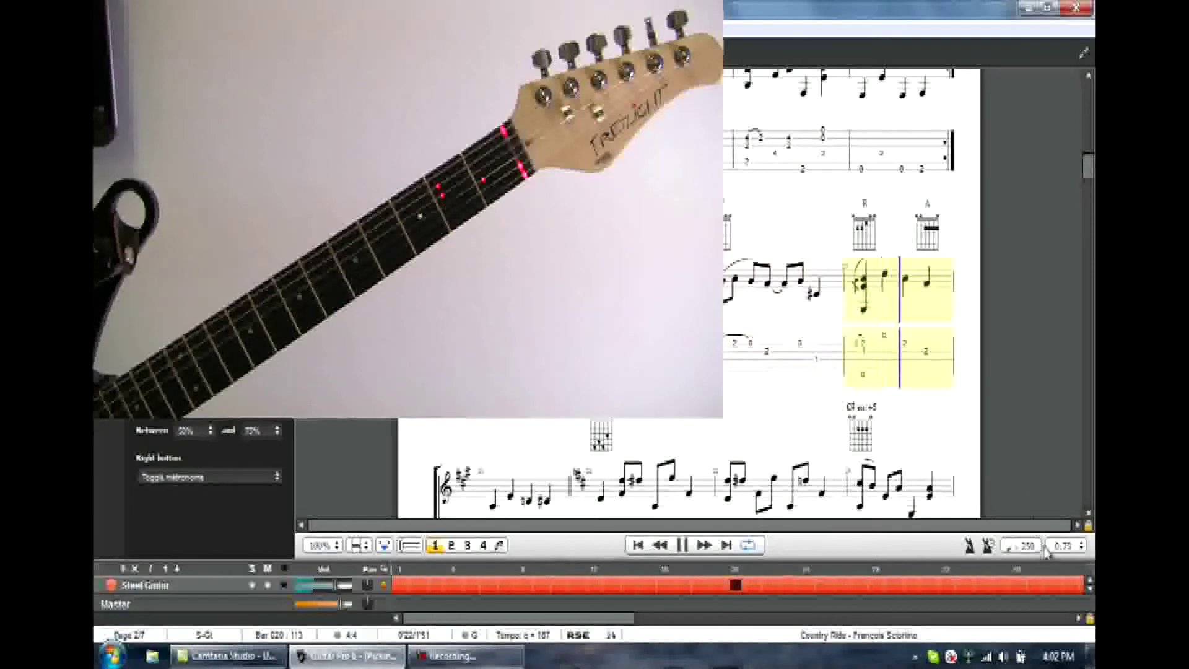
left_click(1065, 546)
left_click(1063, 470)
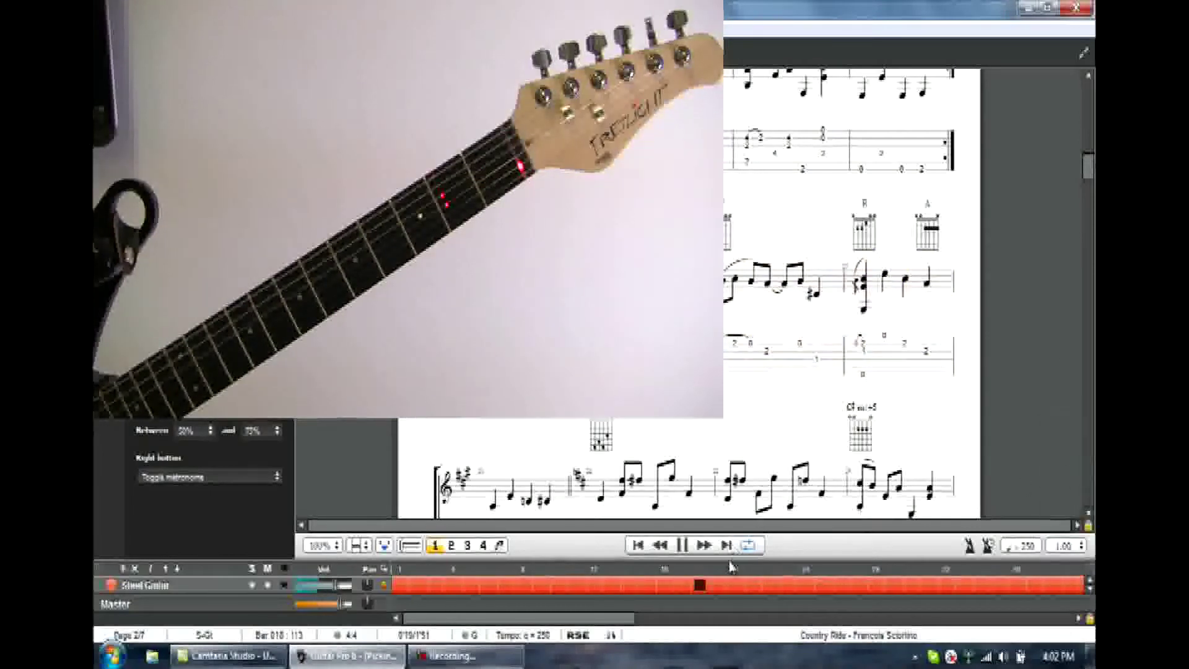
Step: Stop playback and insert the C#m/5 chord diagram from the Chords panel at bar 18
left_click(683, 548)
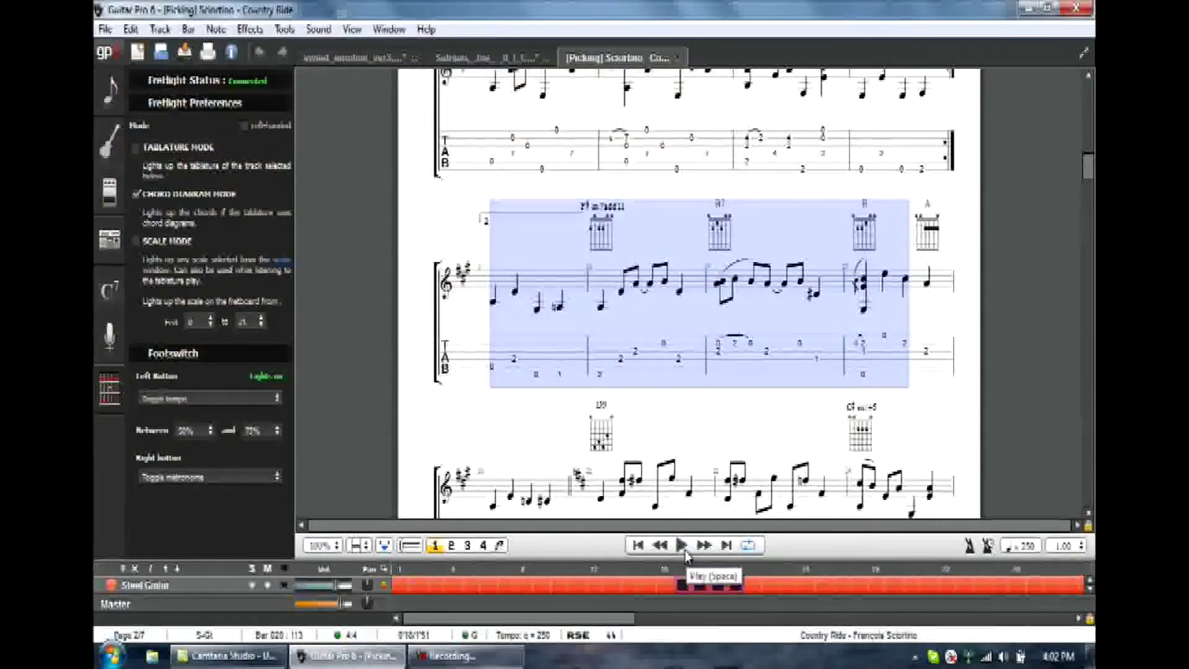
left_click(638, 248)
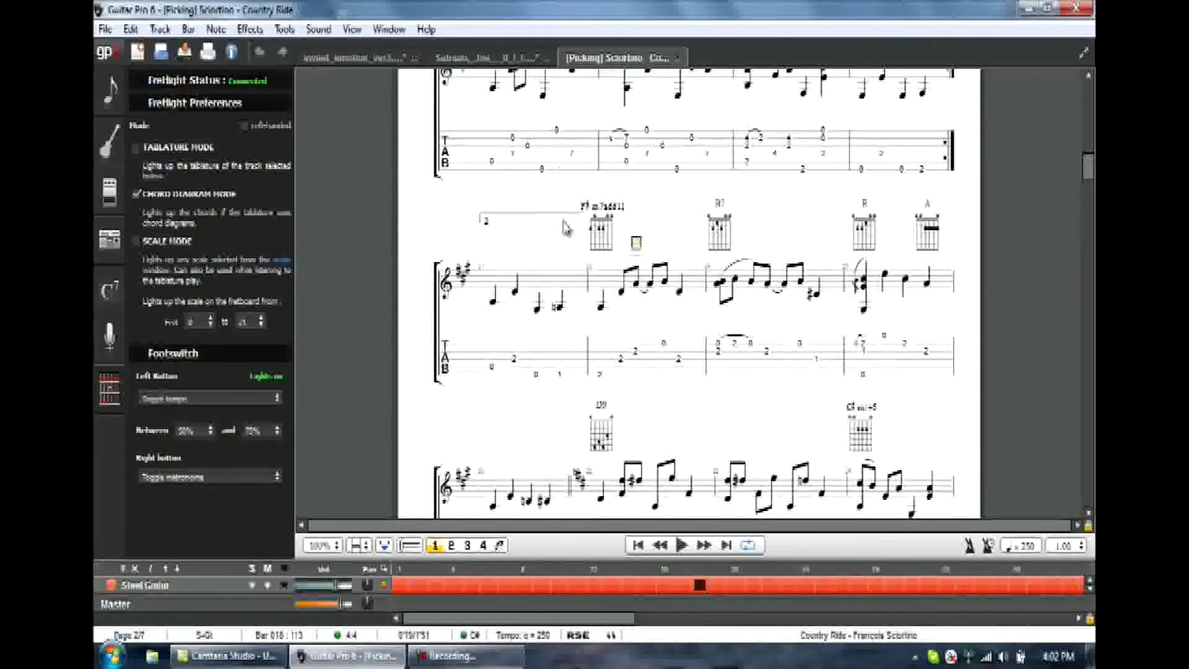
left_click(111, 281)
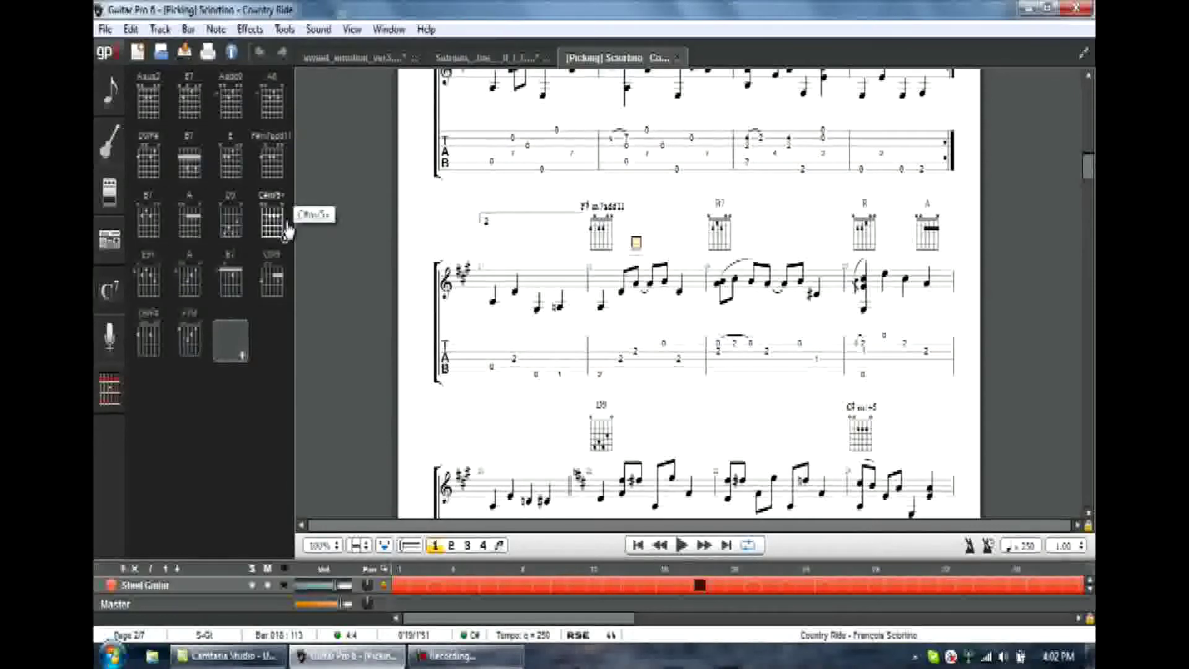
mouse_move(287, 232)
left_mouse_down()
mouse_move(276, 273)
mouse_move(273, 224)
left_mouse_up()
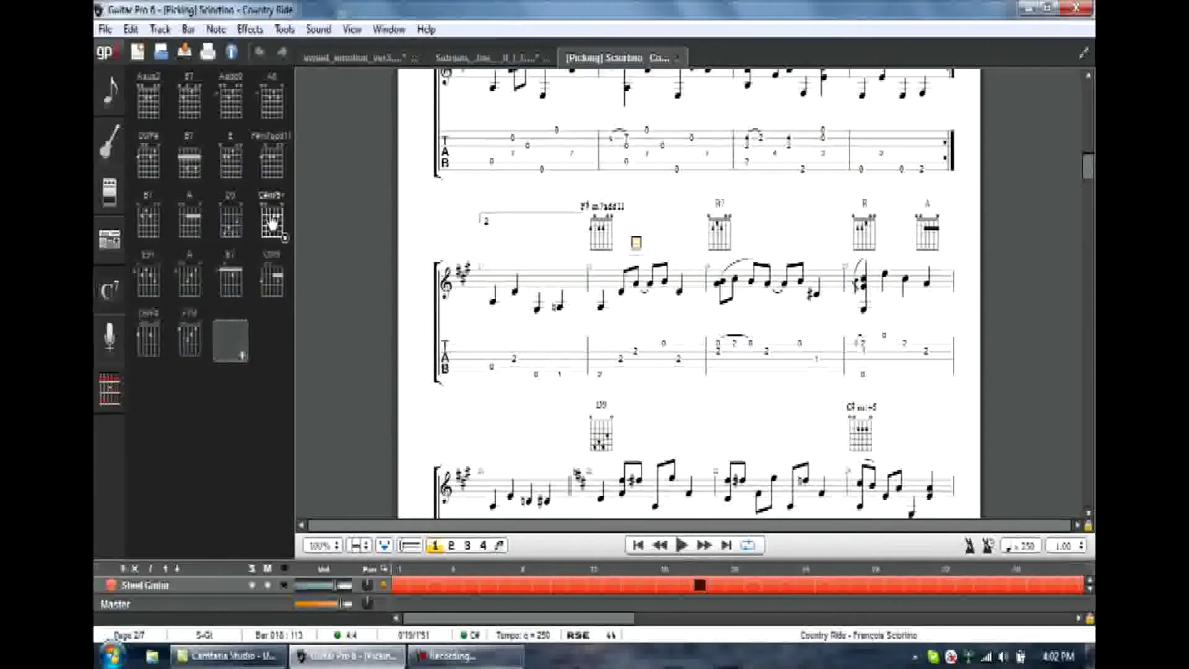
mouse_move(272, 224)
left_mouse_down()
mouse_move(542, 228)
mouse_move(280, 237)
left_mouse_up()
left_click(280, 237)
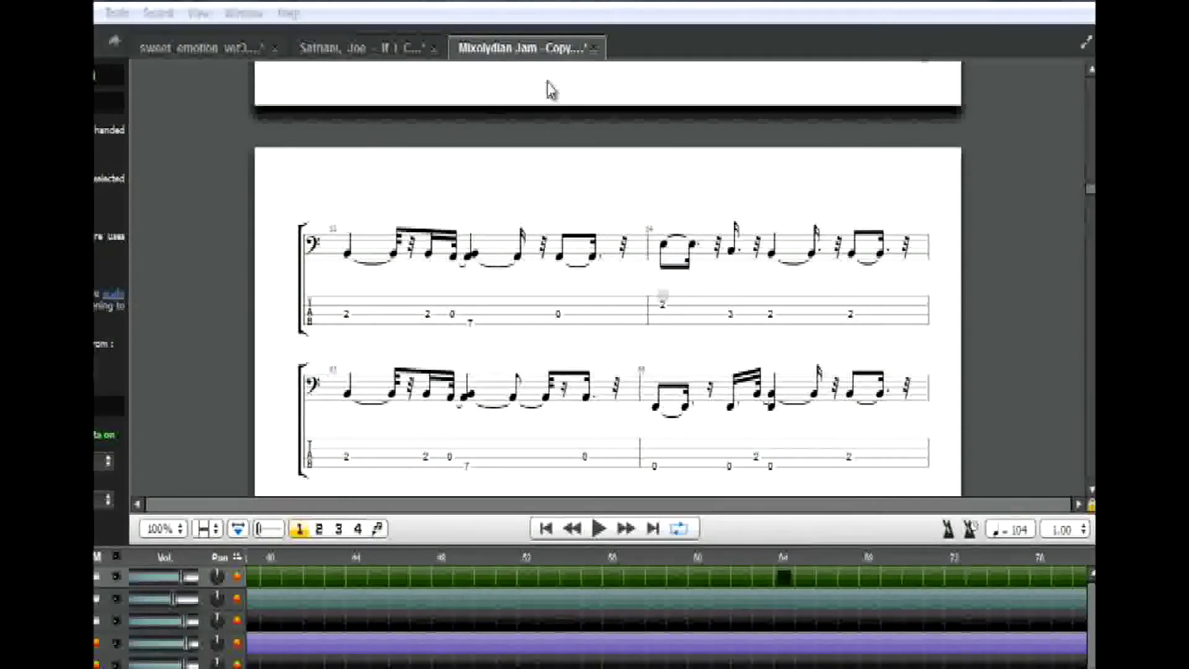
Step: Switch the Fretlight lighting from chord diagrams to Scale Mode
scroll(1090, 192, "up", 10)
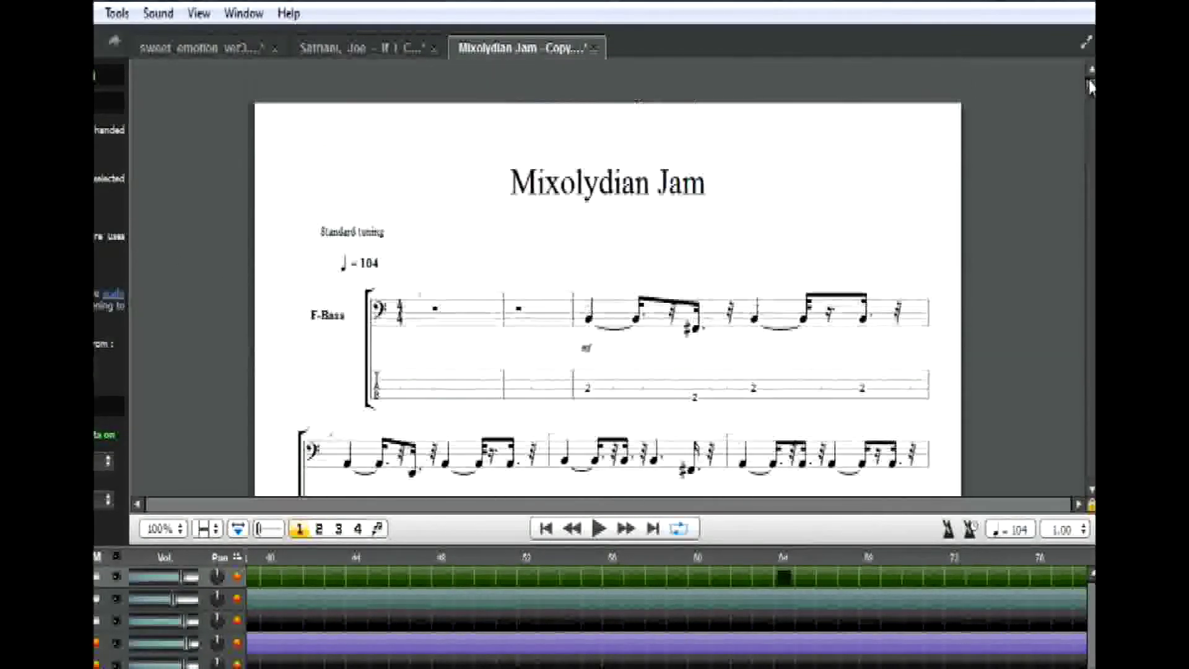
scroll(1061, 214, "up", 3)
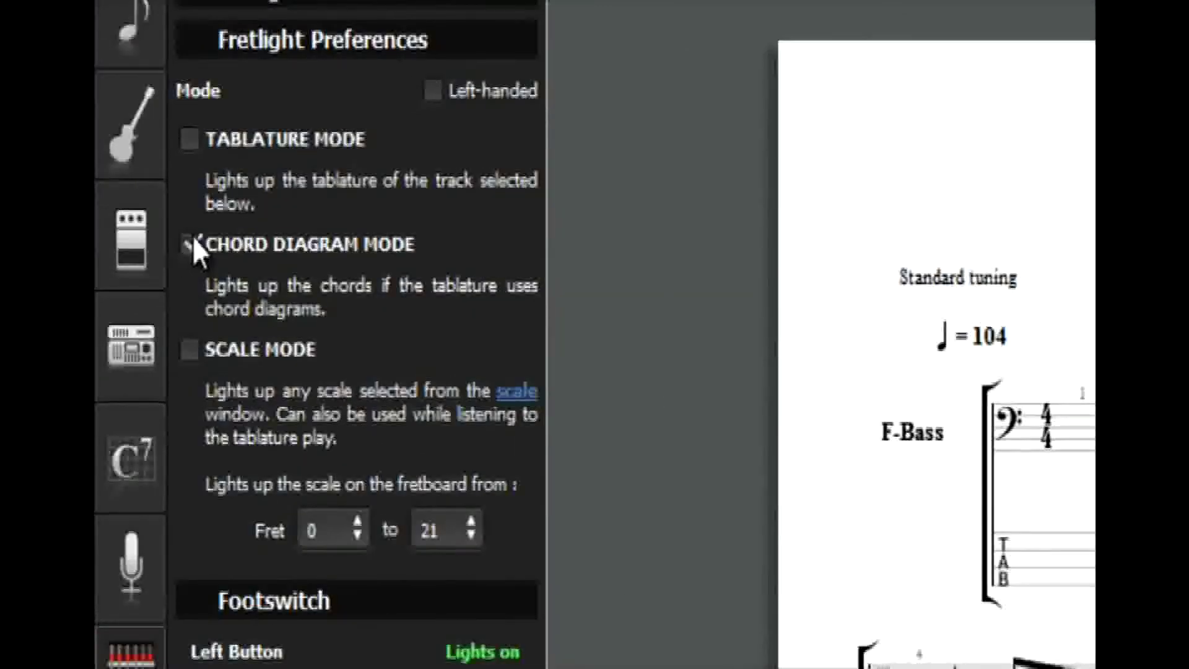
left_click(191, 350)
Step: Choose the Mixolydian scale with root B in the Scales window, then minimize it
left_click(517, 392)
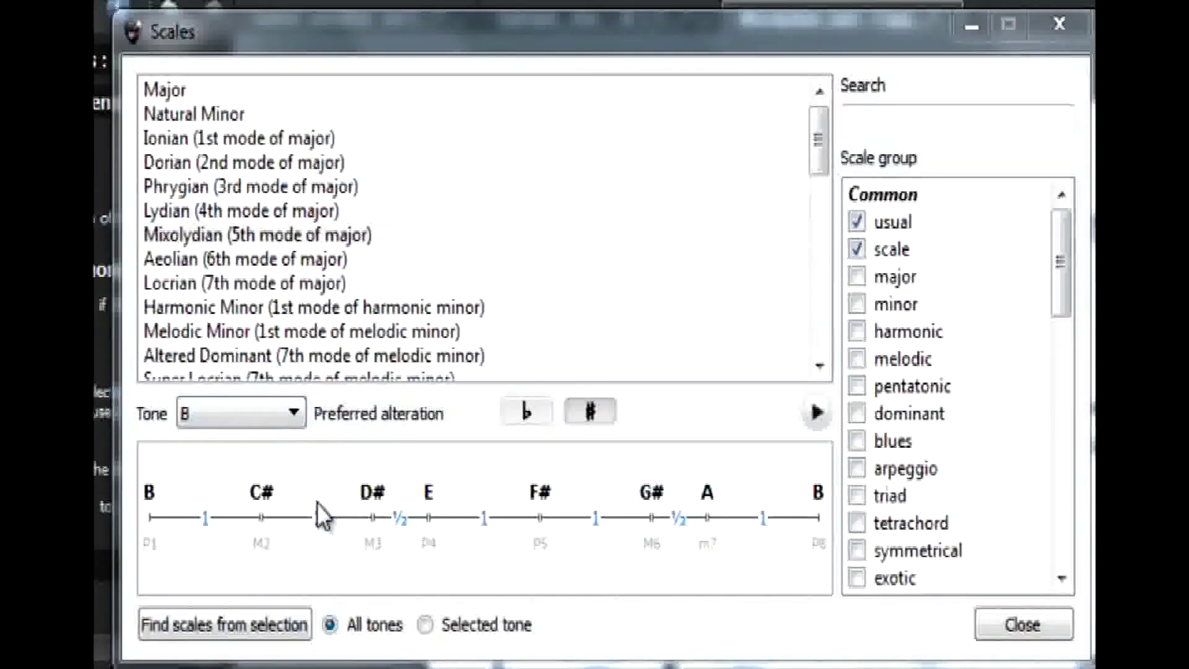
left_click(204, 212)
left_click(200, 233)
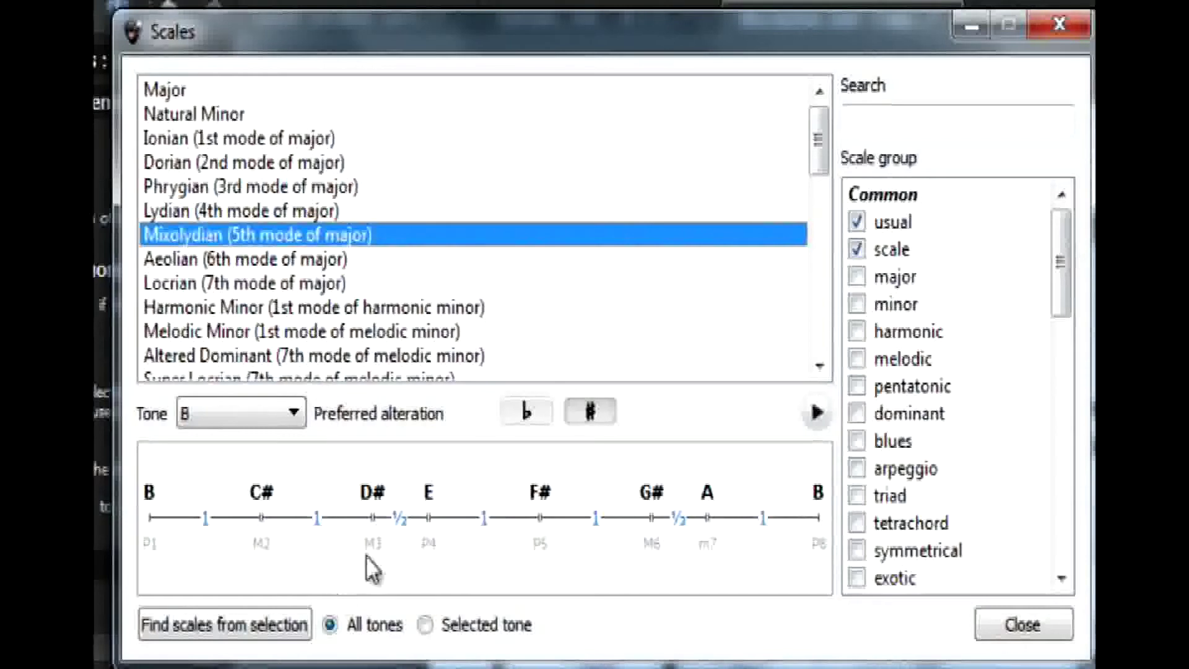
left_click(232, 416)
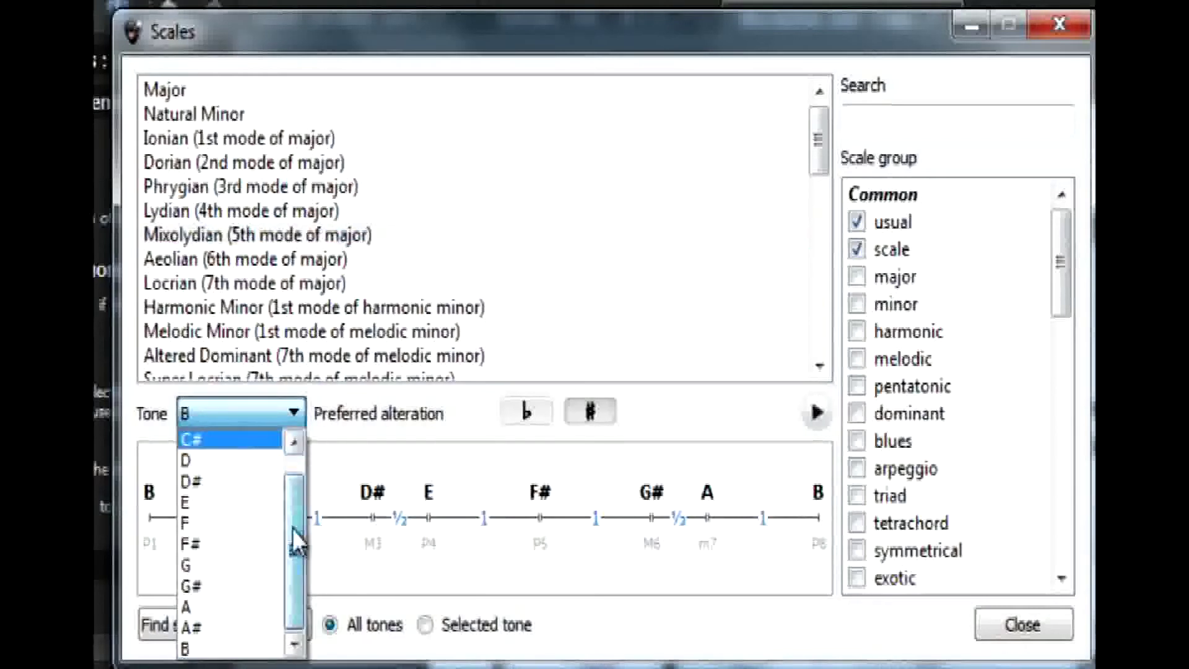
left_click(220, 650)
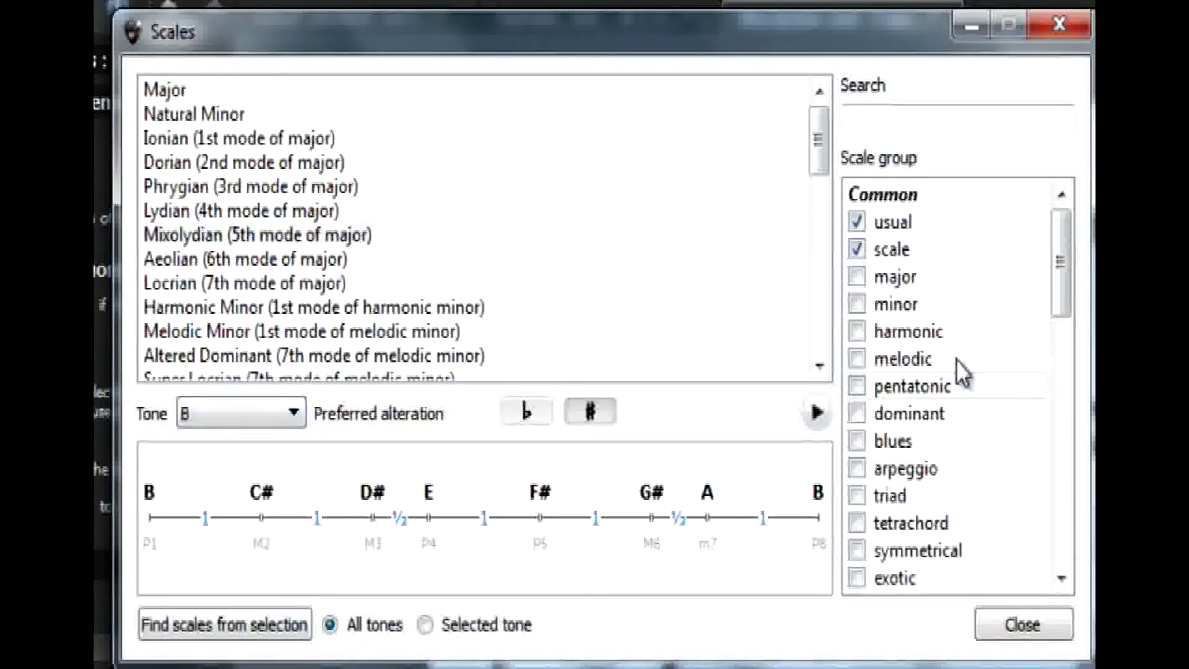
left_click(967, 26)
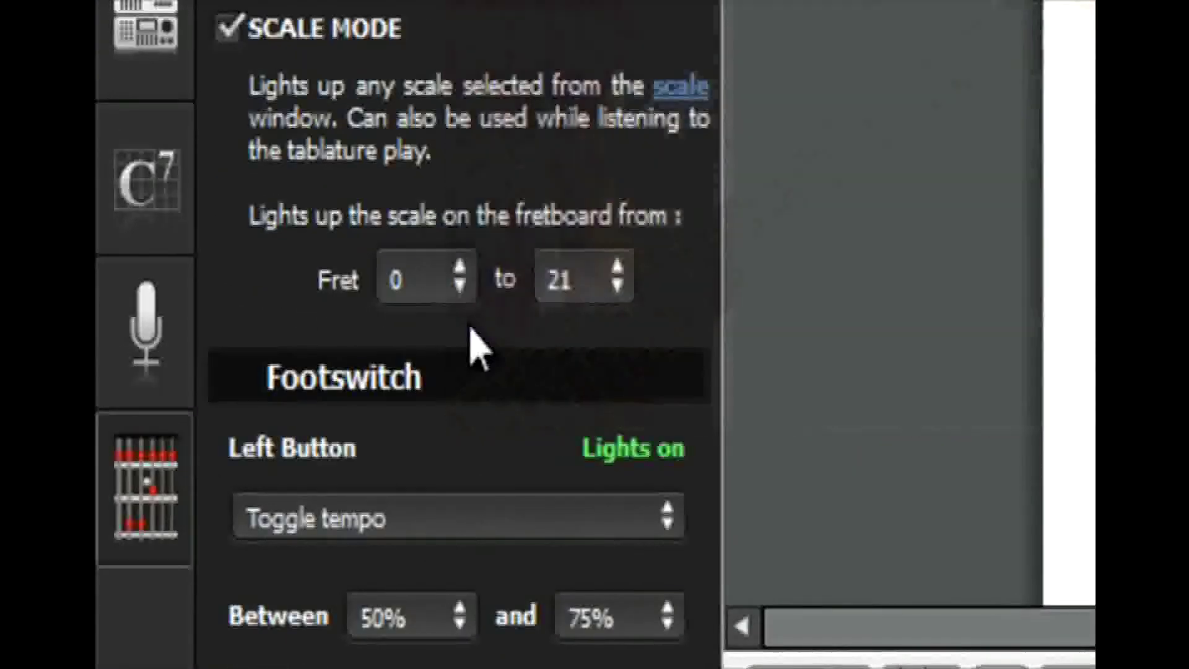
Step: Narrow the Scale Mode fret range from 0–21 to frets 7 through 11
left_click(456, 276)
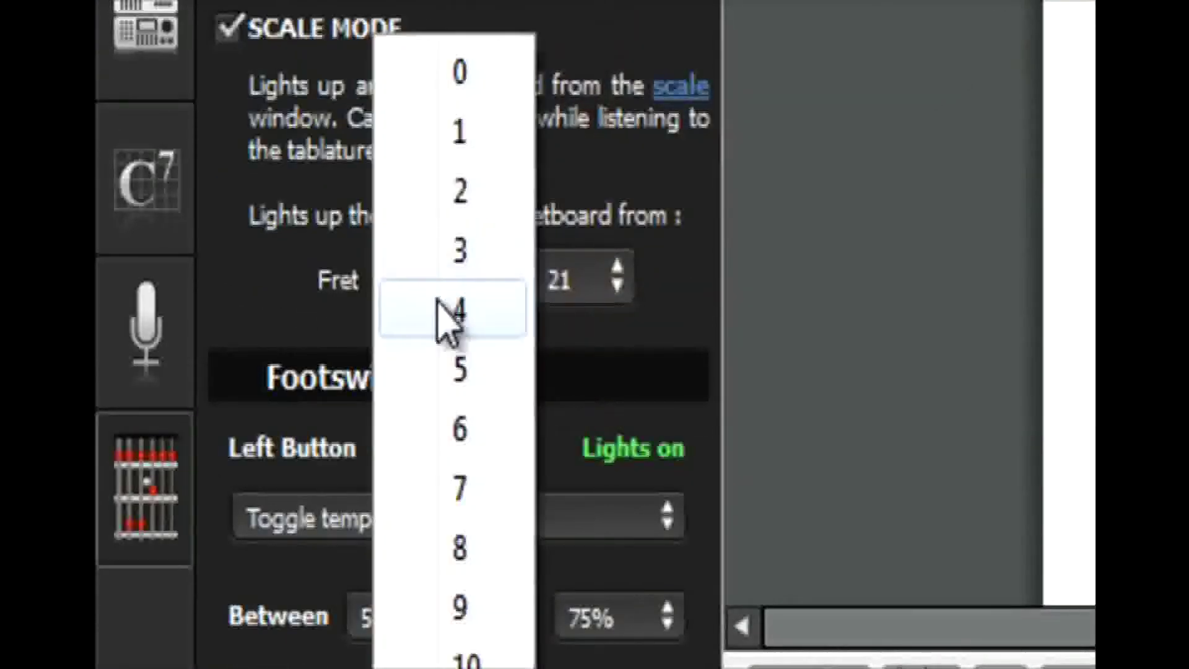
left_click(459, 496)
left_click(626, 279)
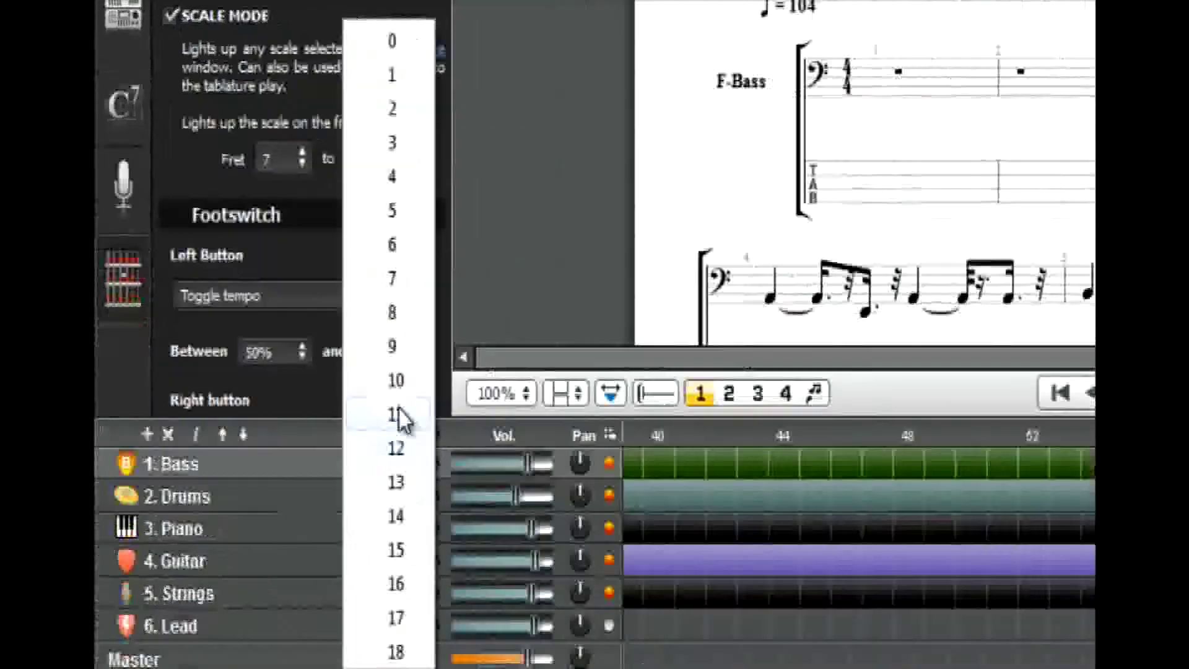
left_click(400, 418)
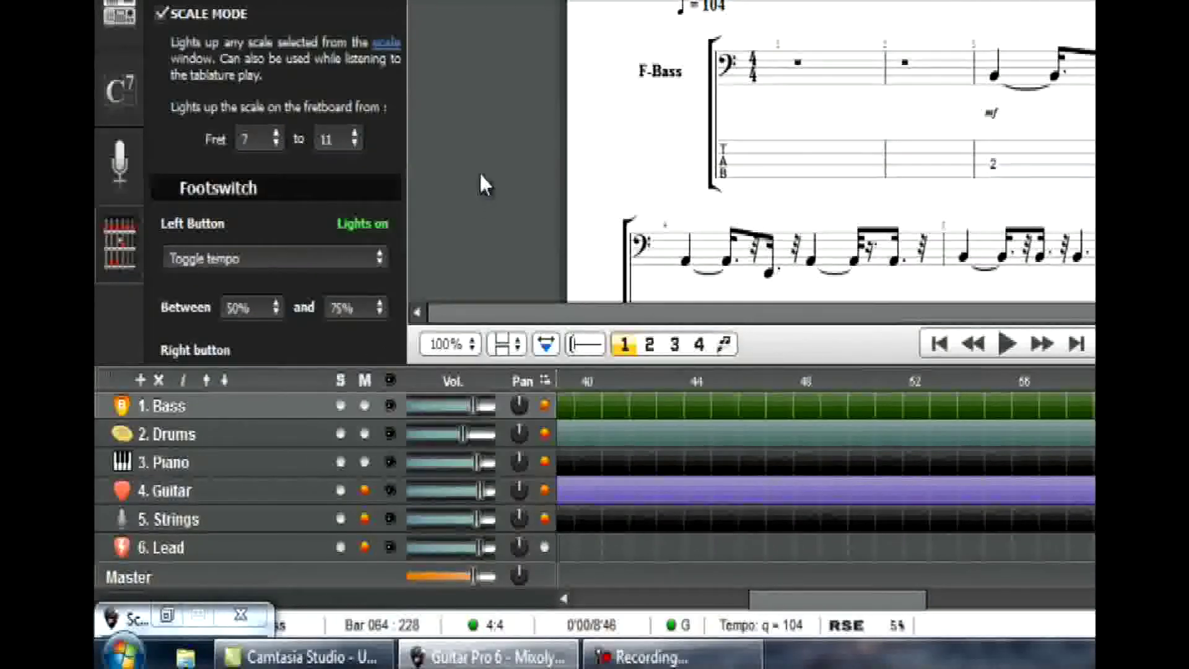
left_click(272, 139)
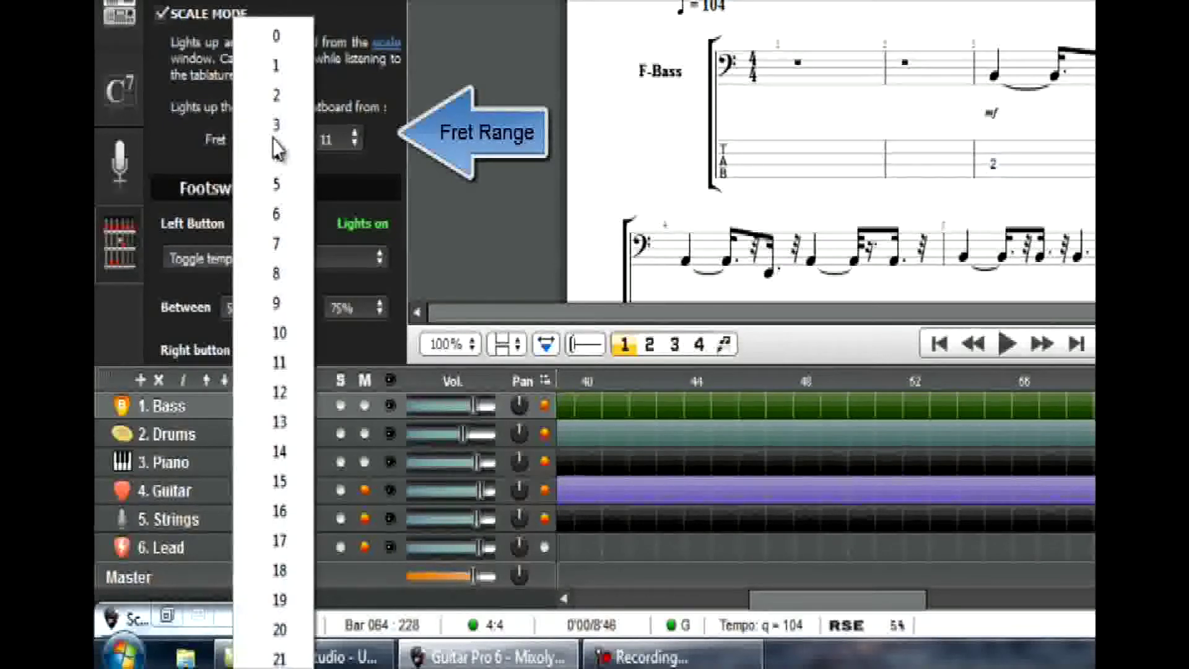
left_click(287, 242)
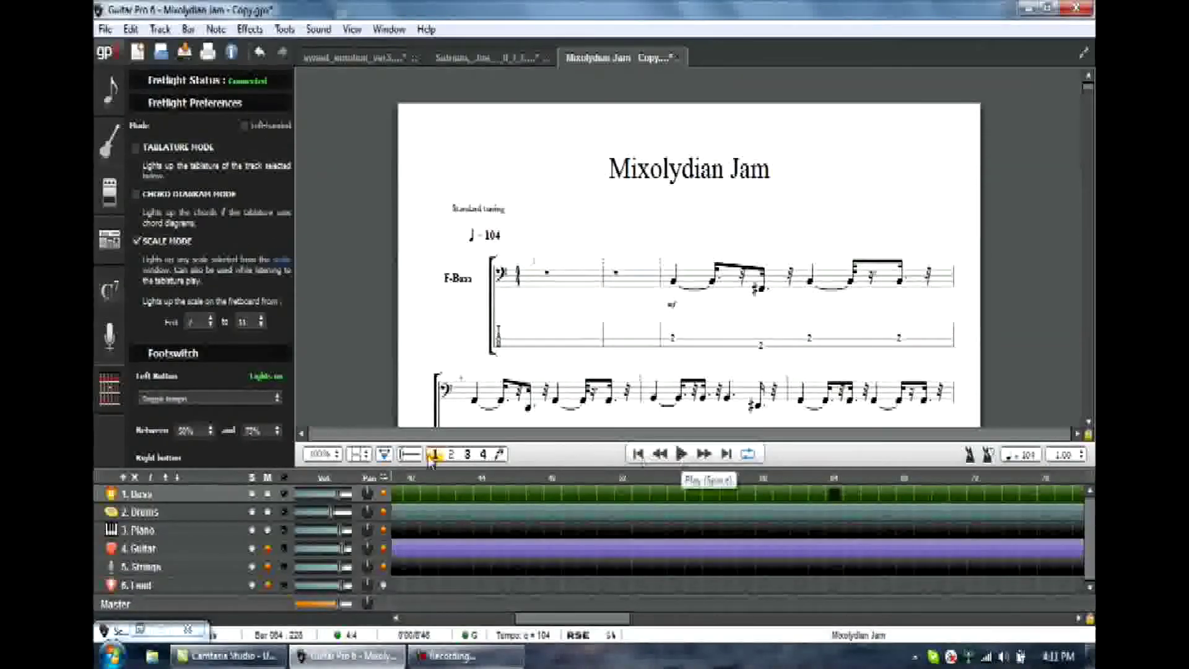
left_click(184, 514)
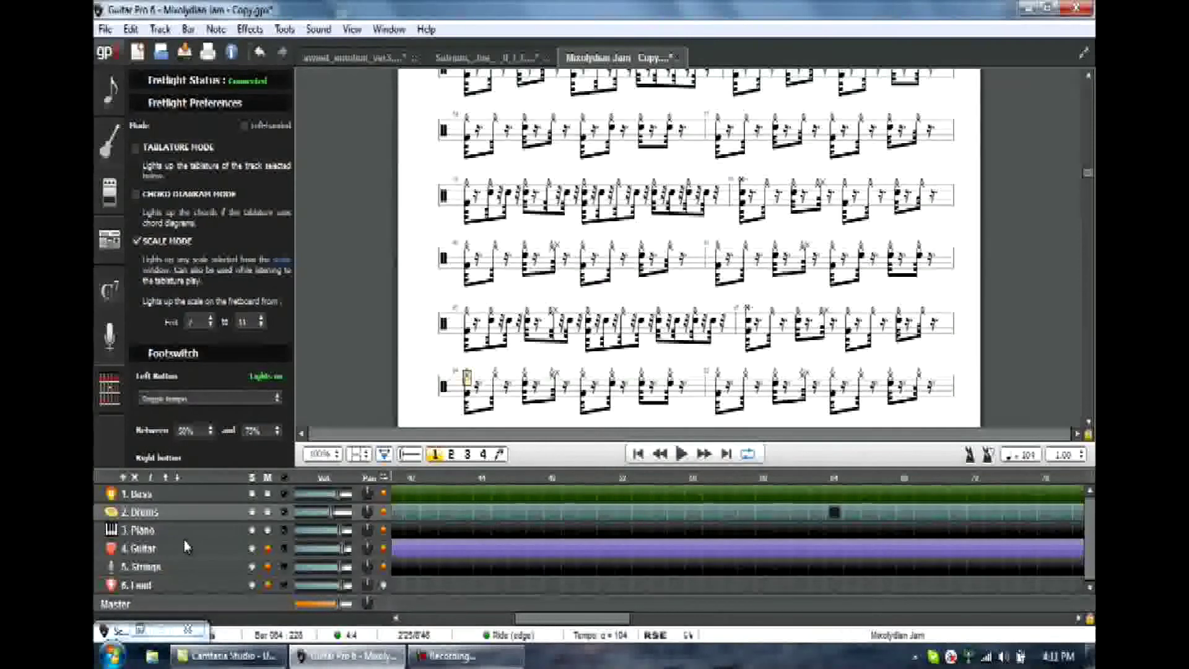
left_click(184, 547)
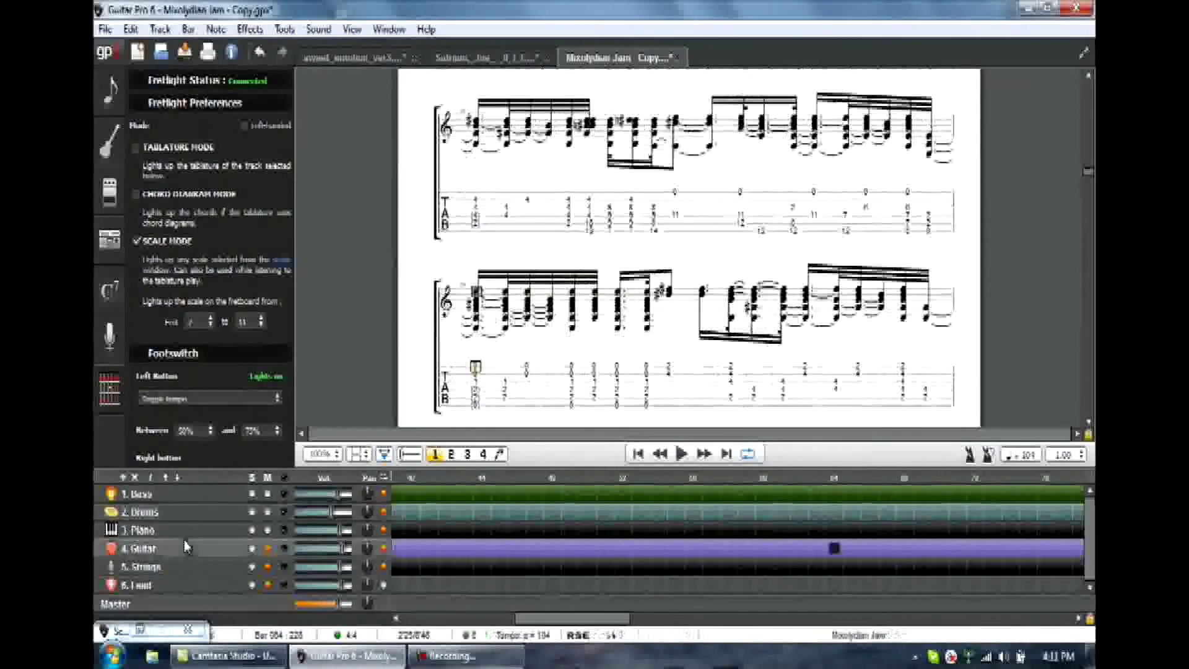
left_click(195, 495)
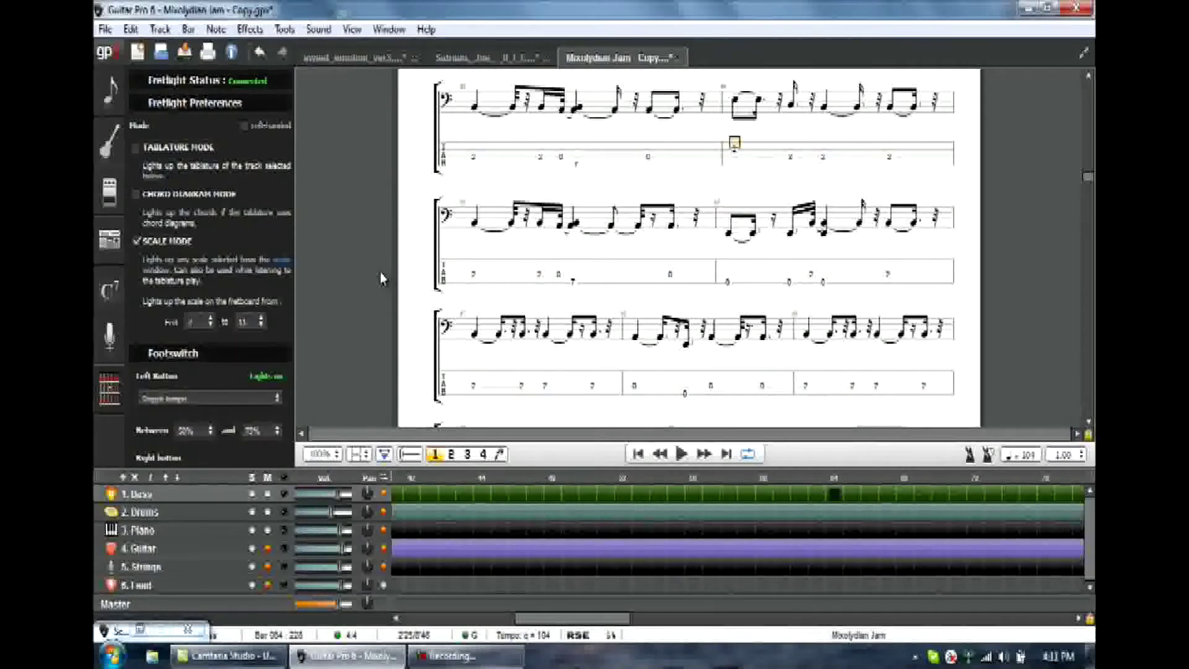
left_click_drag(1091, 179, 1090, 87)
left_click(671, 347)
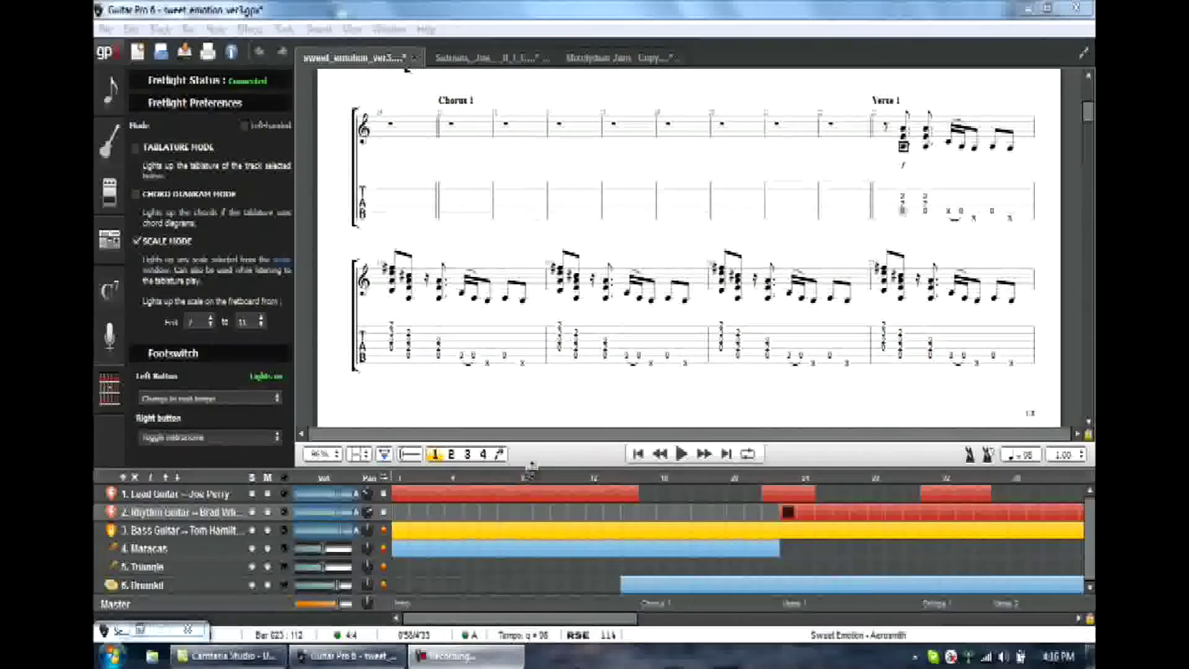
Step: Drag the track-panel splitter down so the Sweet Emotion score gets more room over the track list
left_click_drag(531, 468, 533, 512)
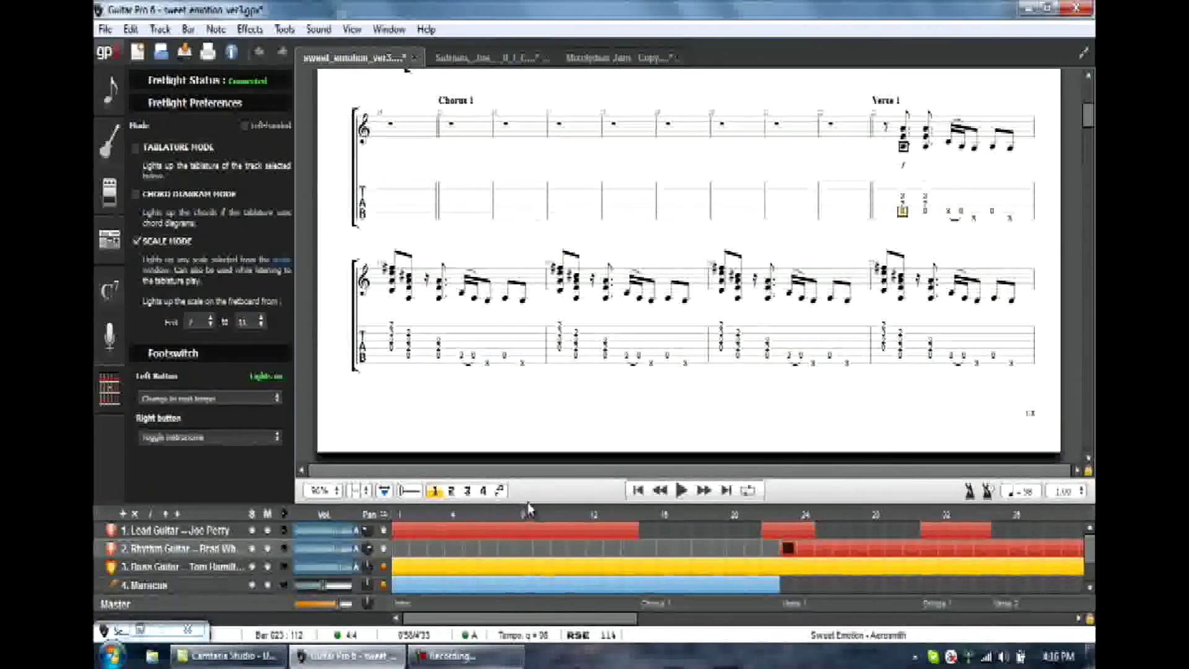
left_click_drag(533, 503, 533, 599)
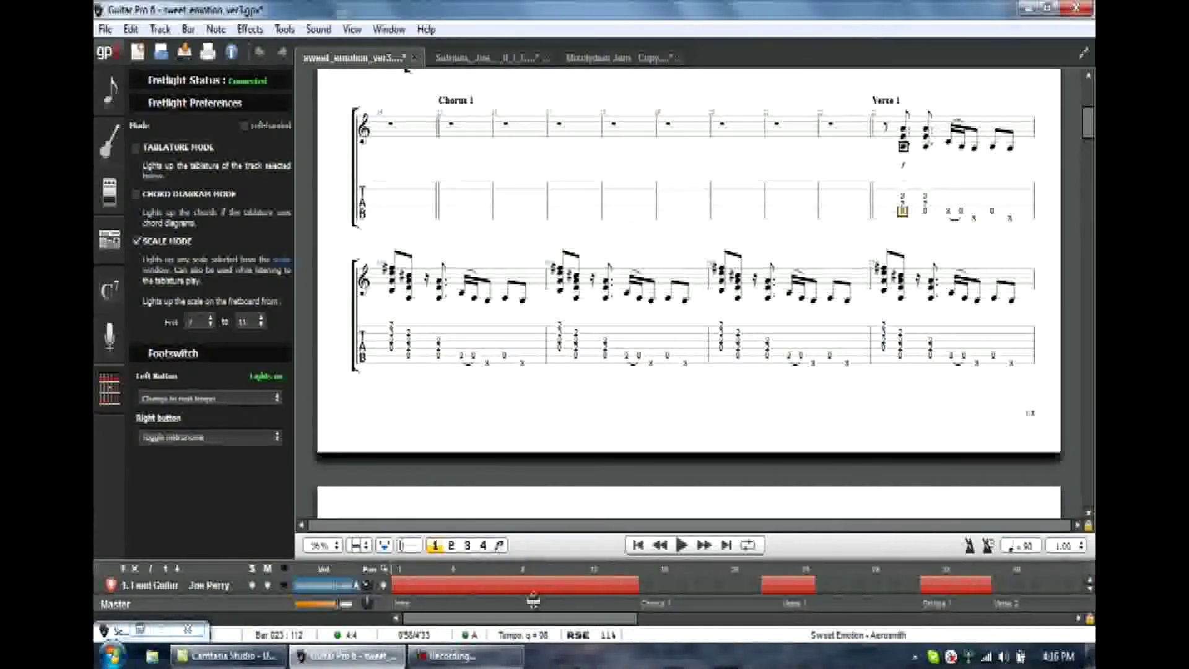
left_click_drag(533, 600, 531, 548)
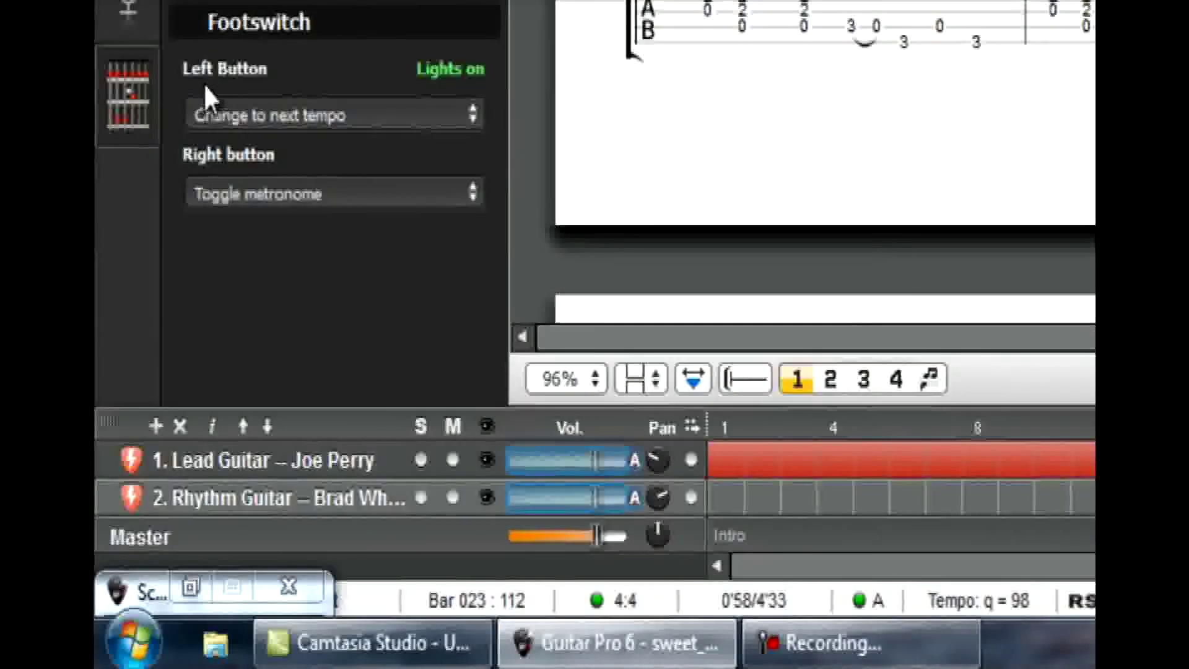
Step: Assign Manual chord step-thru to the left footswitch button, leaving the right button unchanged
left_click(332, 113)
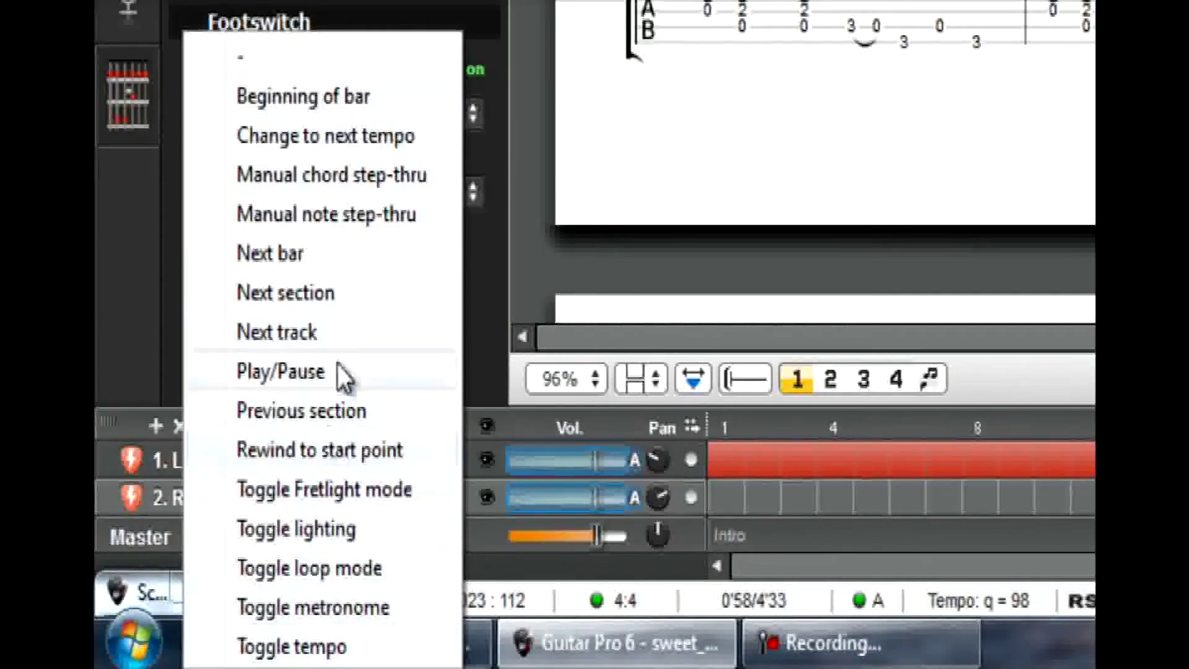
left_click(472, 262)
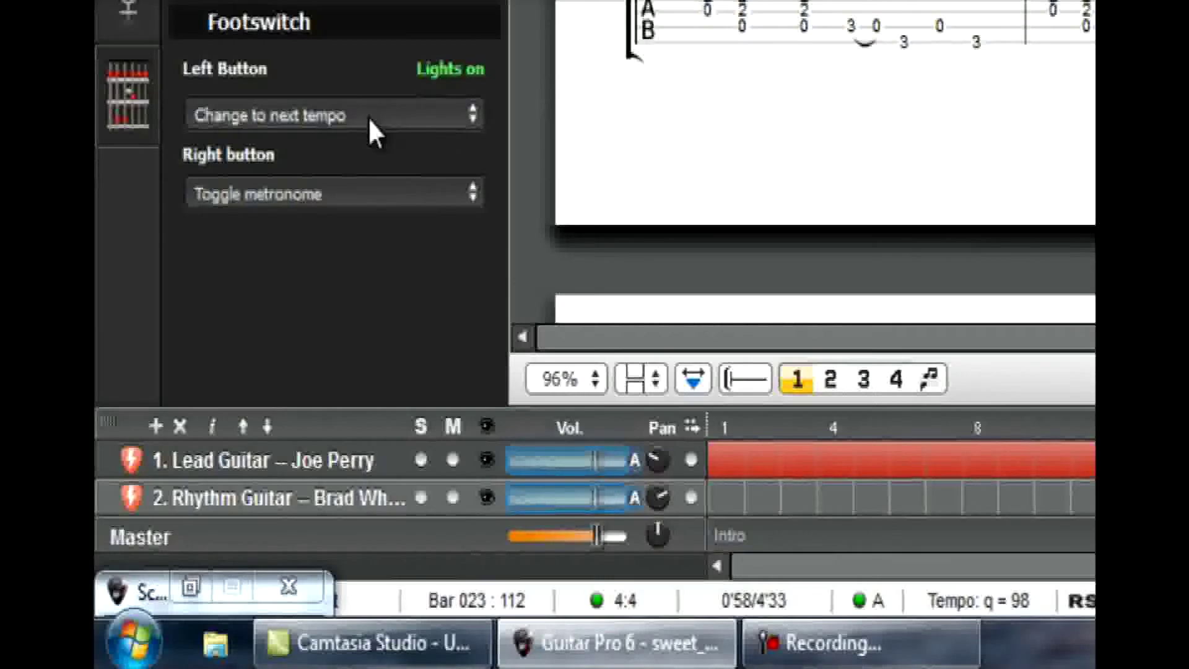
left_click(385, 121)
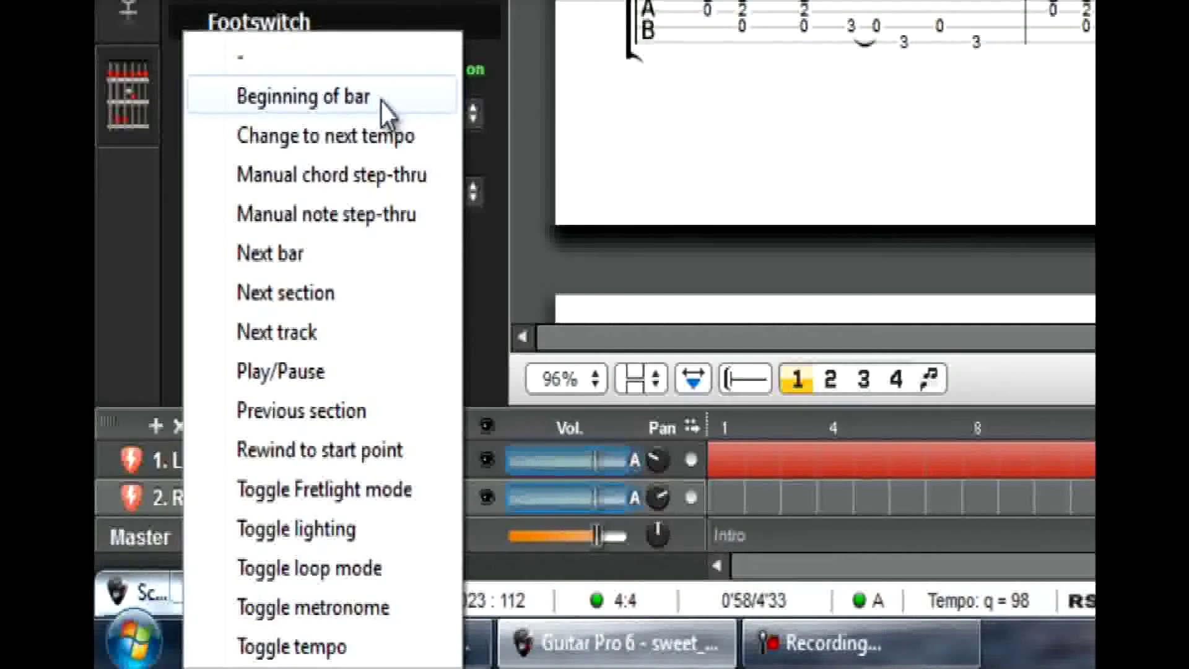
left_click(416, 174)
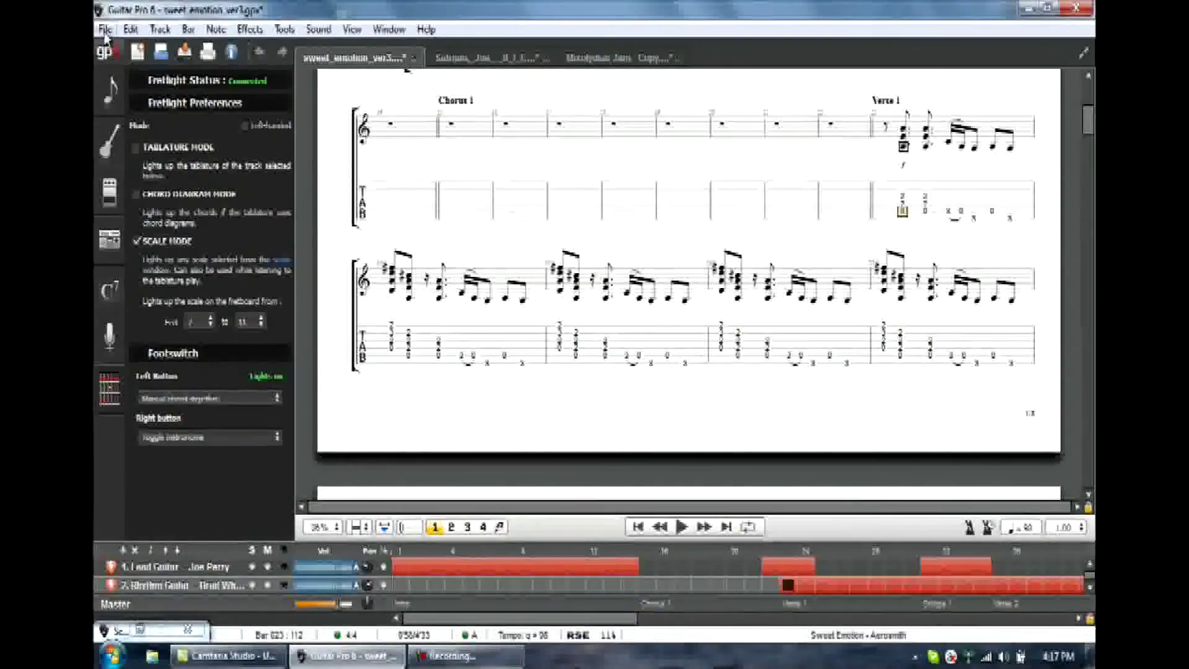
Step: Open the Picking example song 'Sciortino - Country Ride' from the File menu
left_click(105, 29)
mouse_move(128, 111)
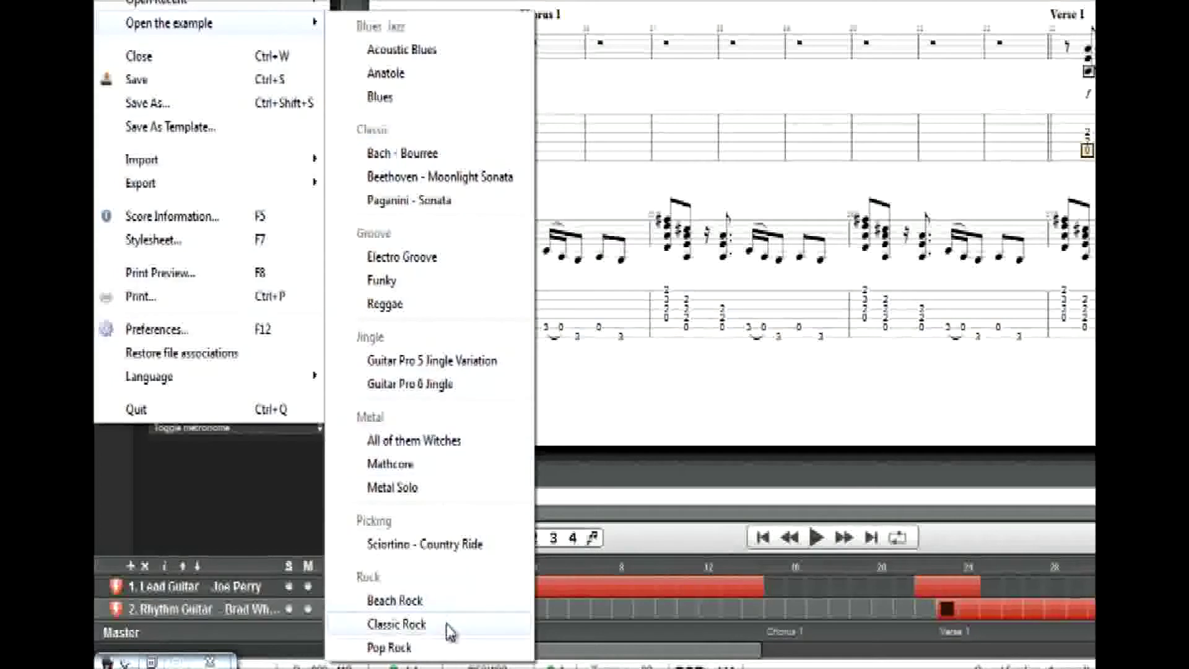
left_click(452, 546)
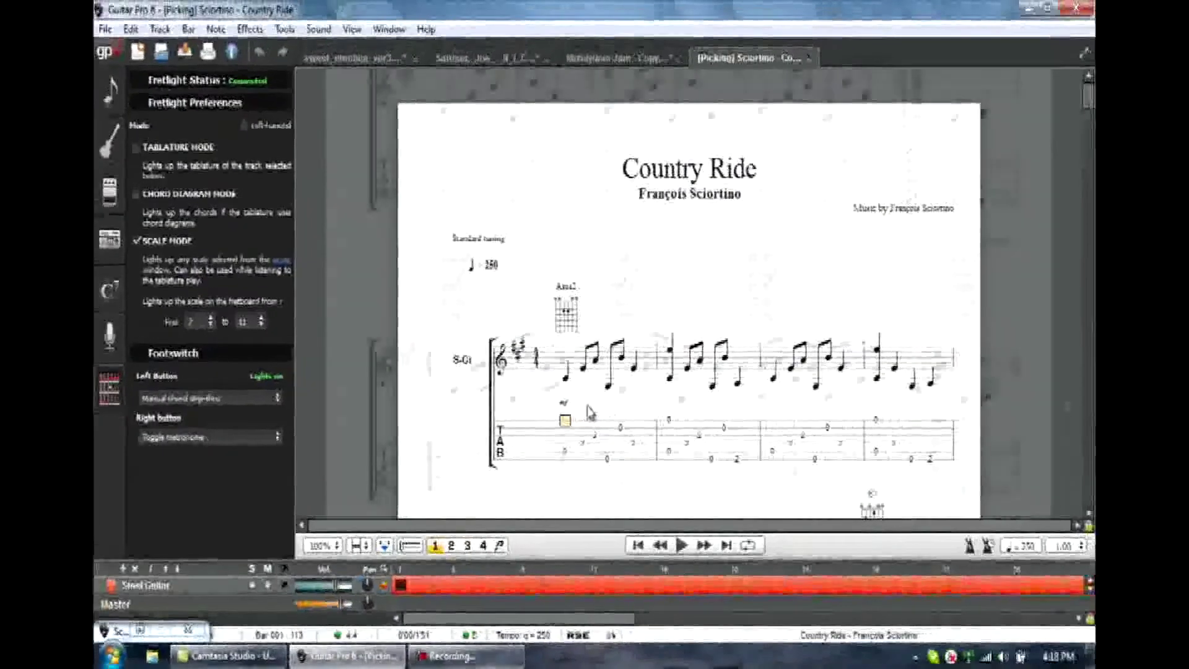
scroll(607, 259, "down", 5)
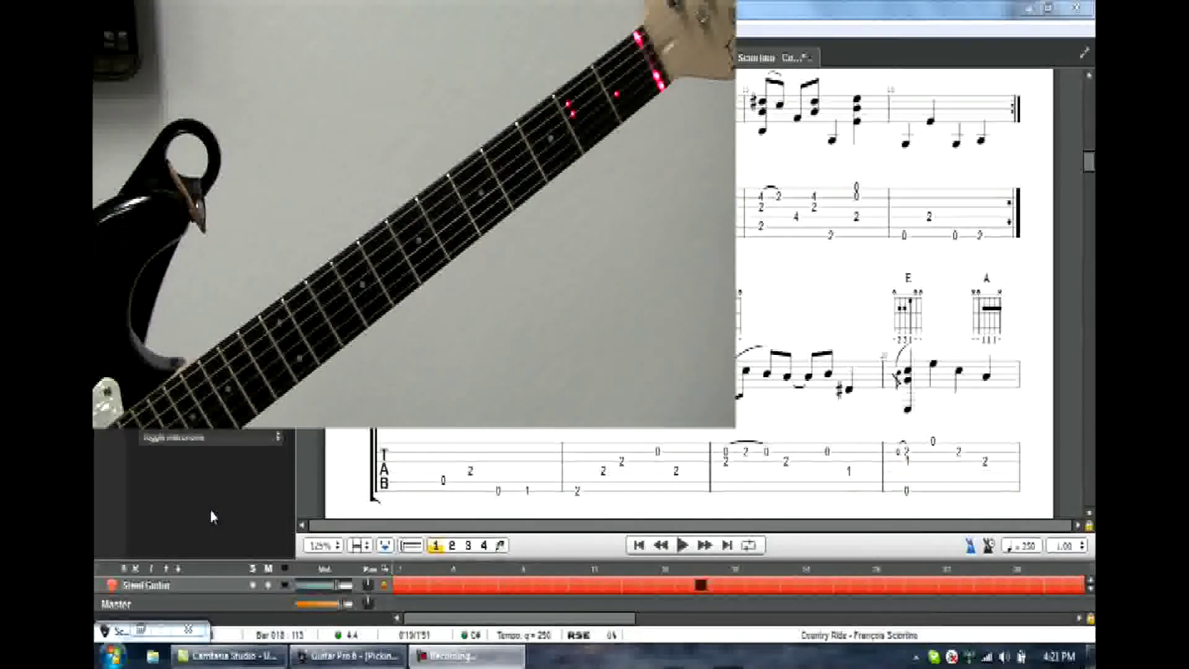
left_click(344, 493)
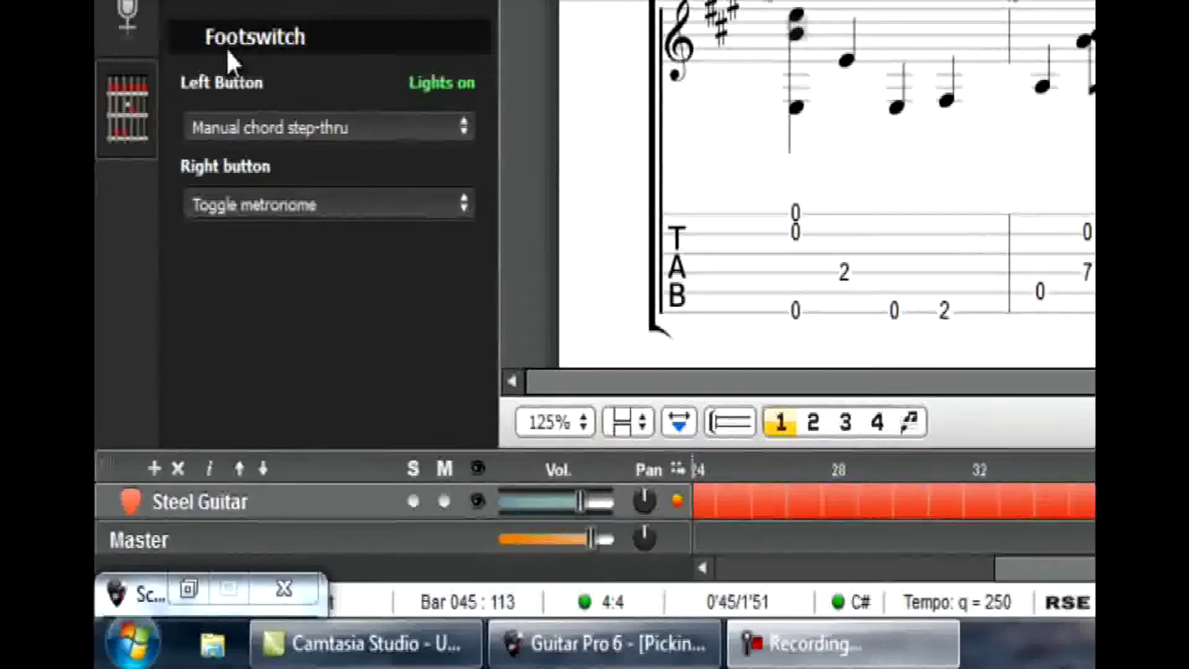
Step: Assign Manual note step-thru to the left footswitch button
left_click(242, 280)
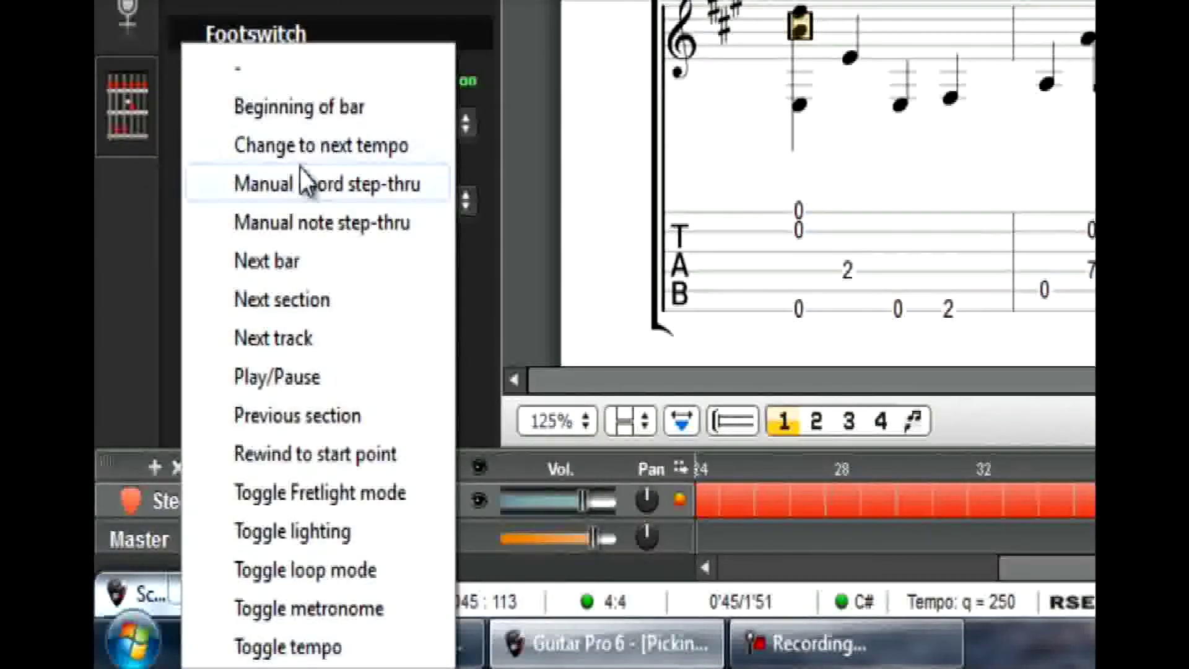
left_click(305, 225)
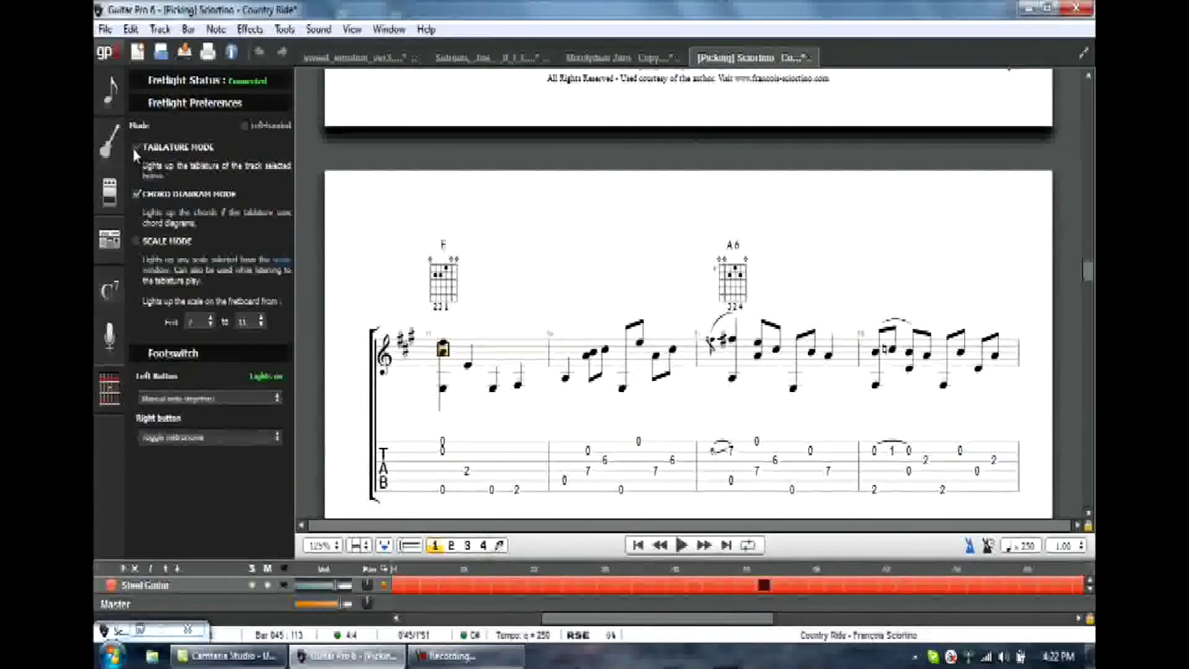
left_click(136, 147)
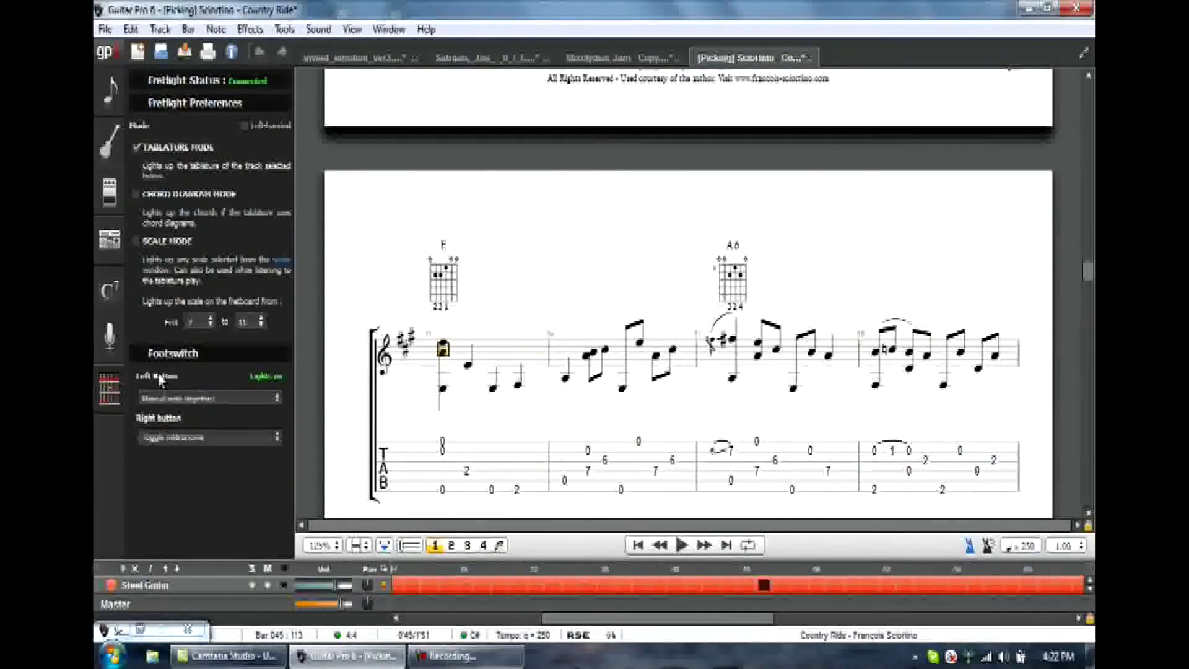
Step: Switch to the If I Could Fly score and place the start at bar 10's first note
left_click(463, 58)
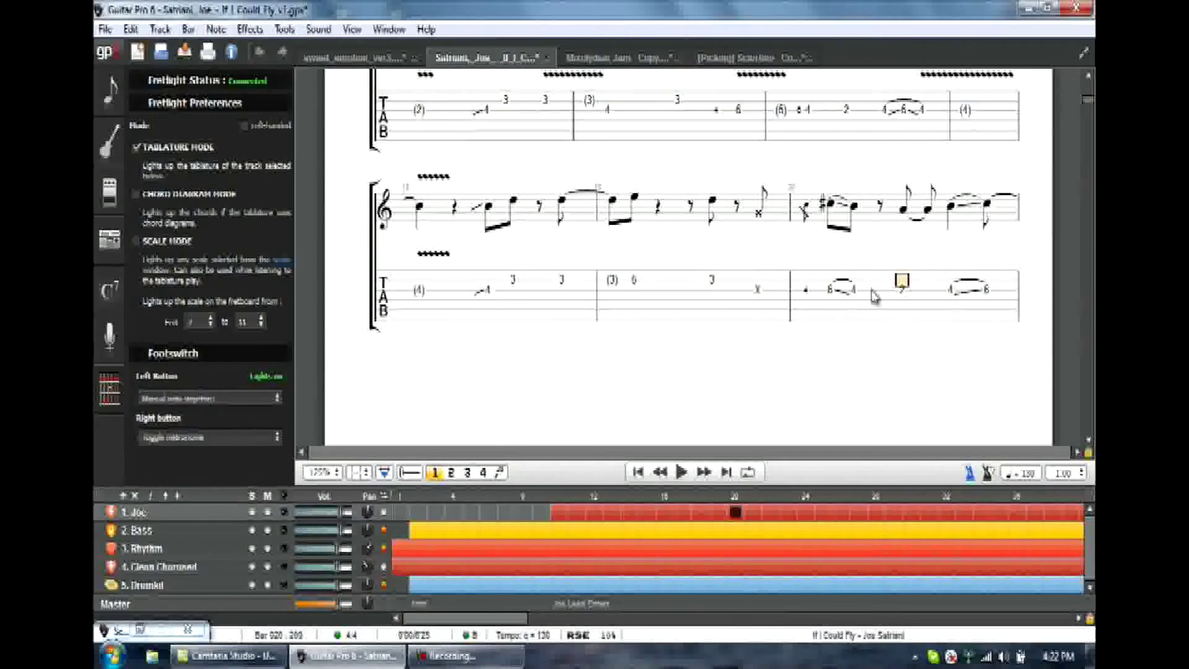
scroll(892, 335, "up", 5)
scroll(896, 351, "up", 3)
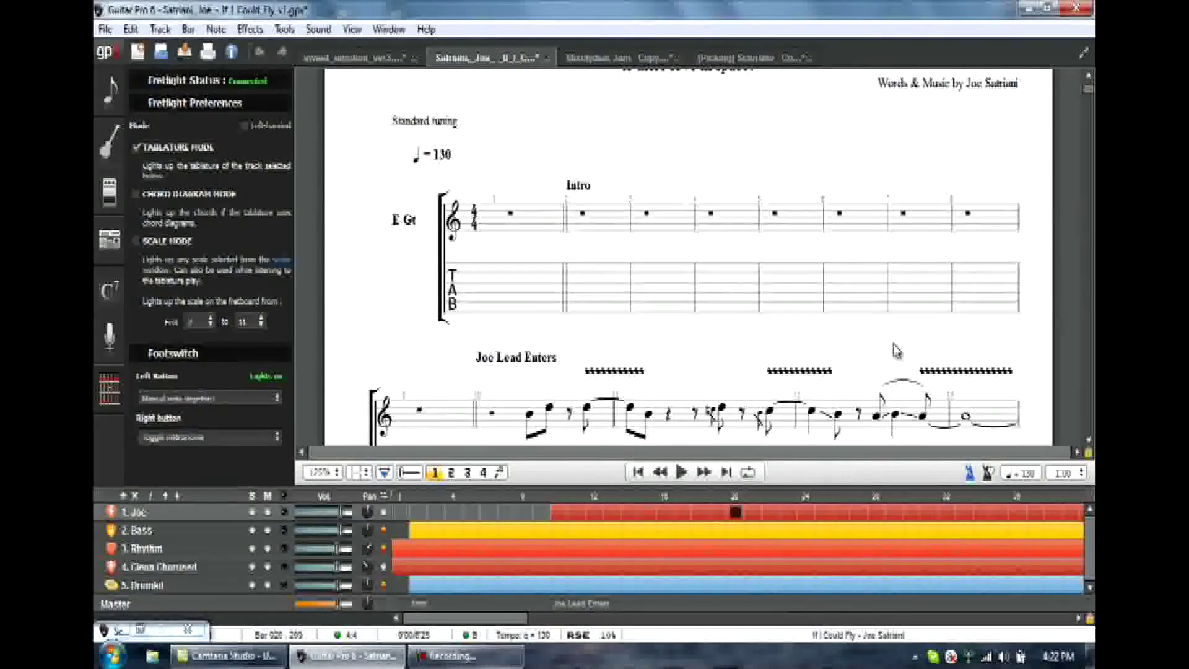
scroll(805, 372, "down", 1)
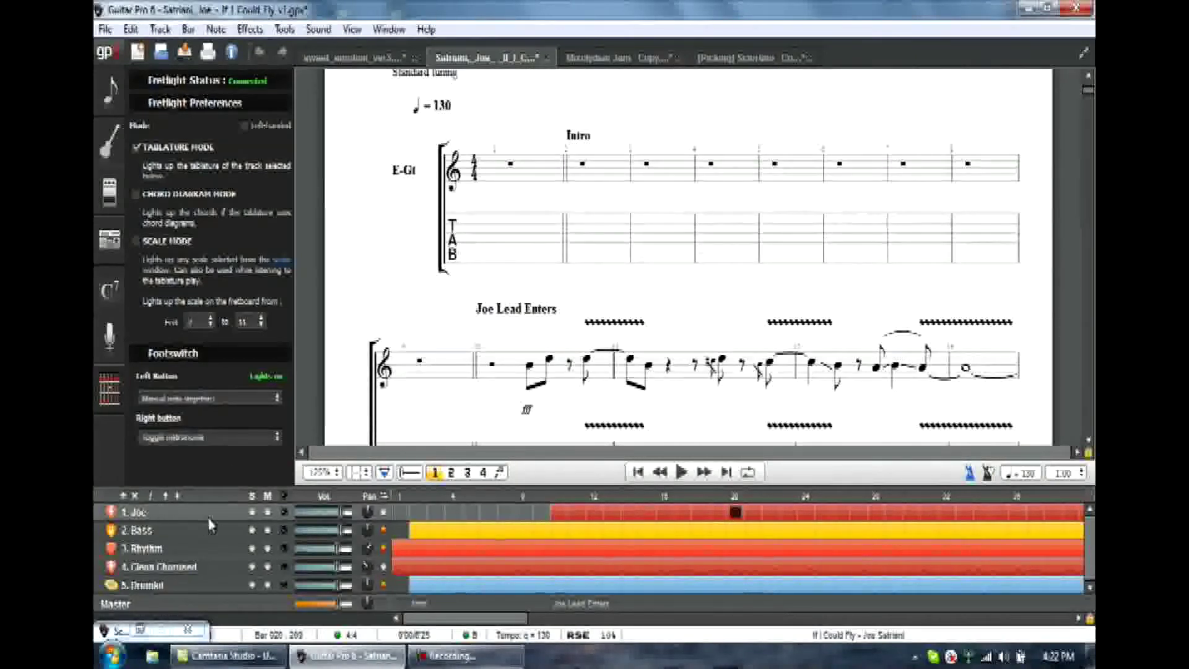
scroll(787, 414, "down", 2)
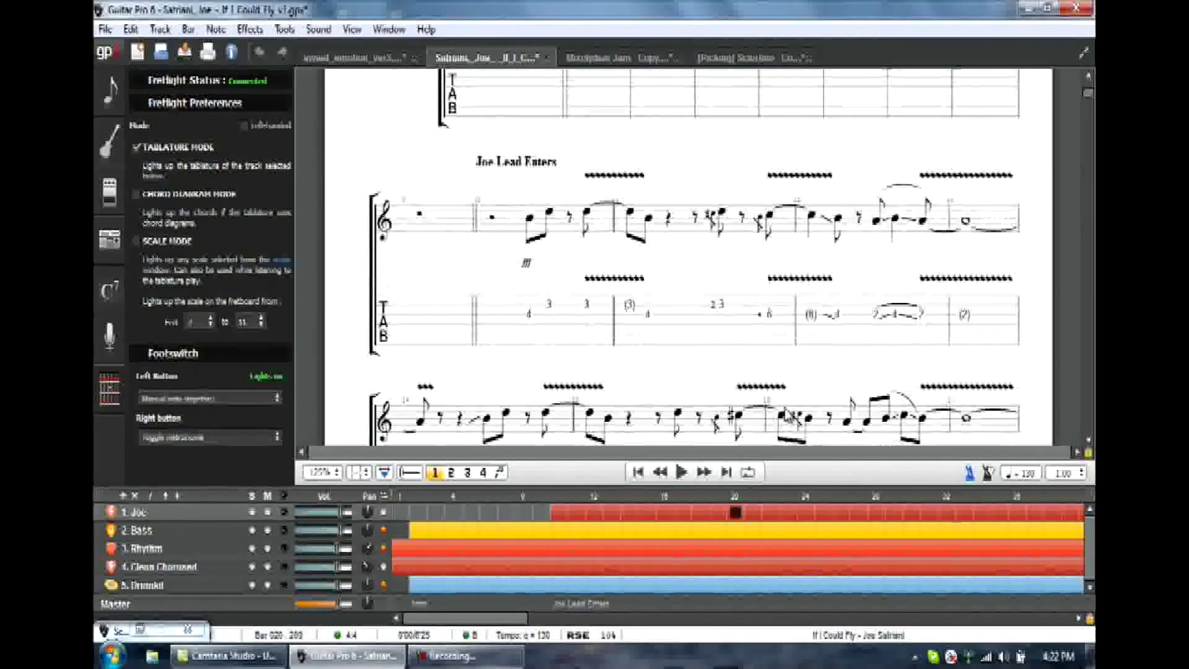
left_click(529, 340)
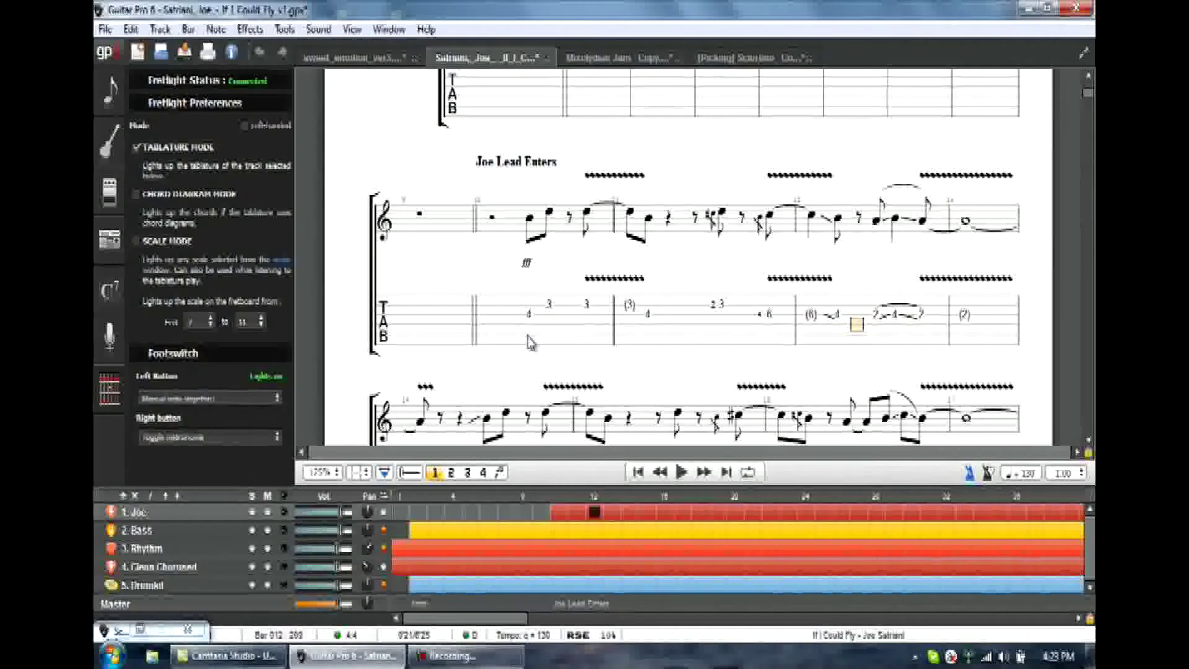
left_click(530, 314)
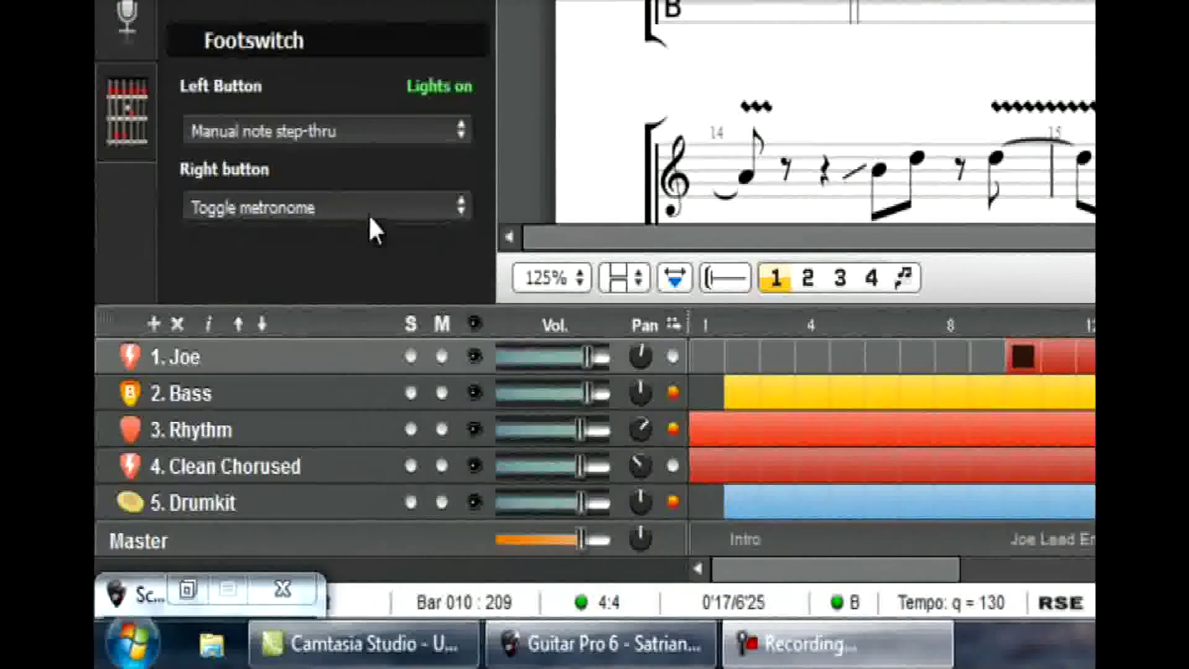
Step: Assign Play/Pause to the right footswitch, then start and pause If I Could Fly playback several times
left_click(368, 214)
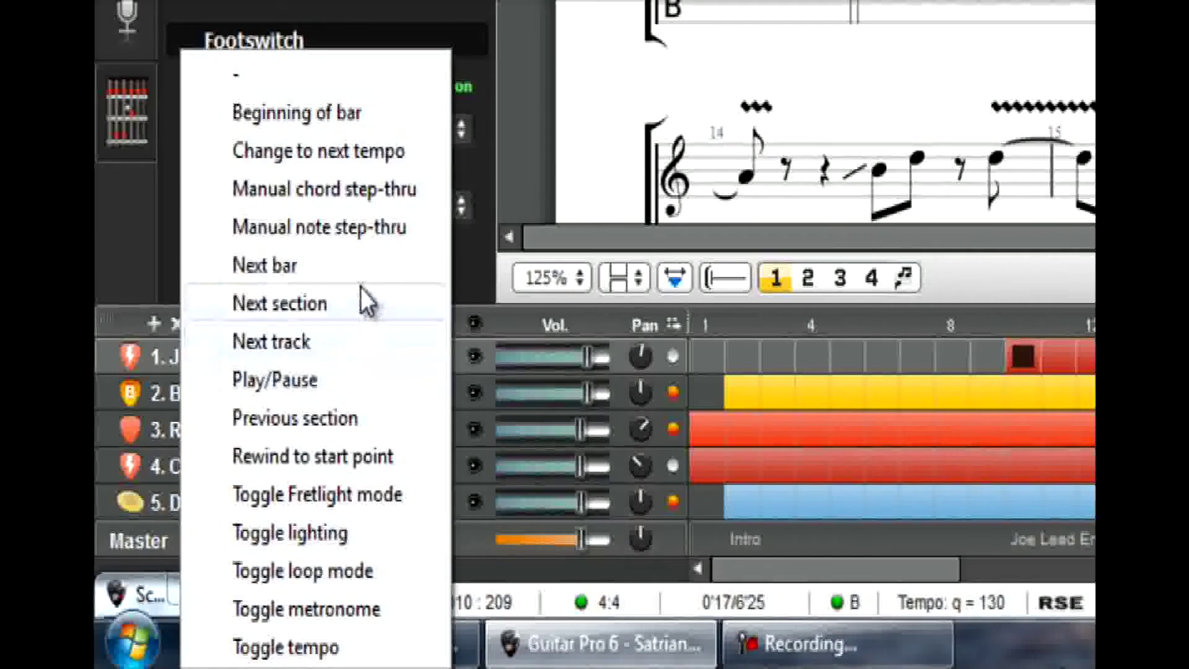
left_click(305, 381)
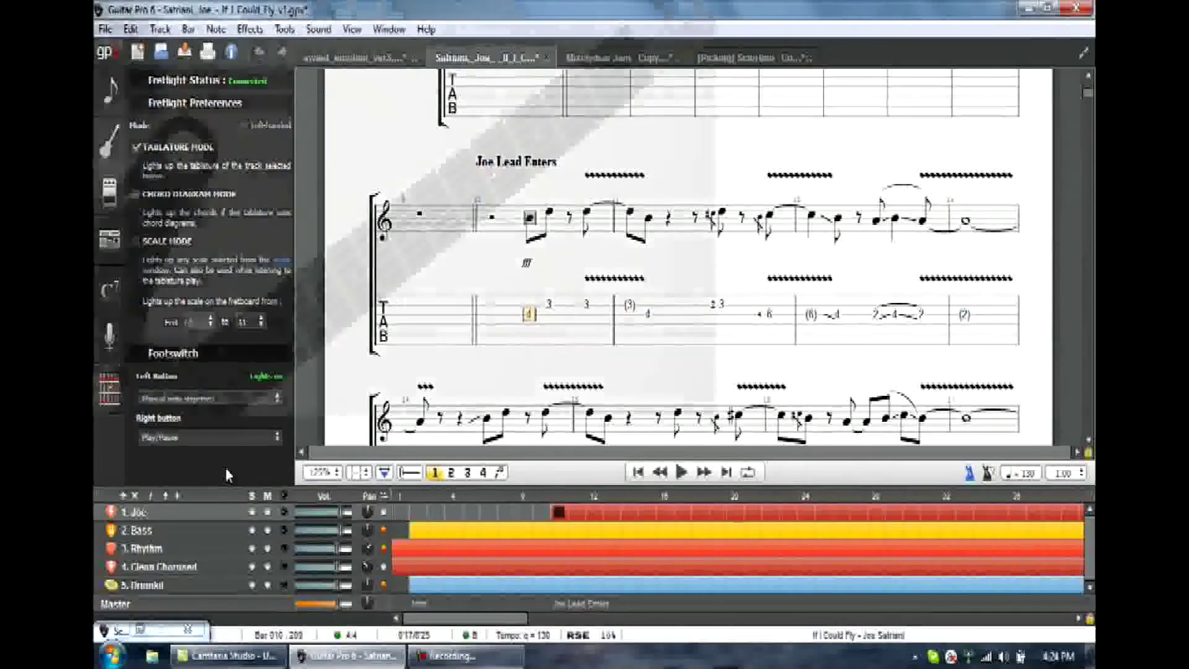
key("space")
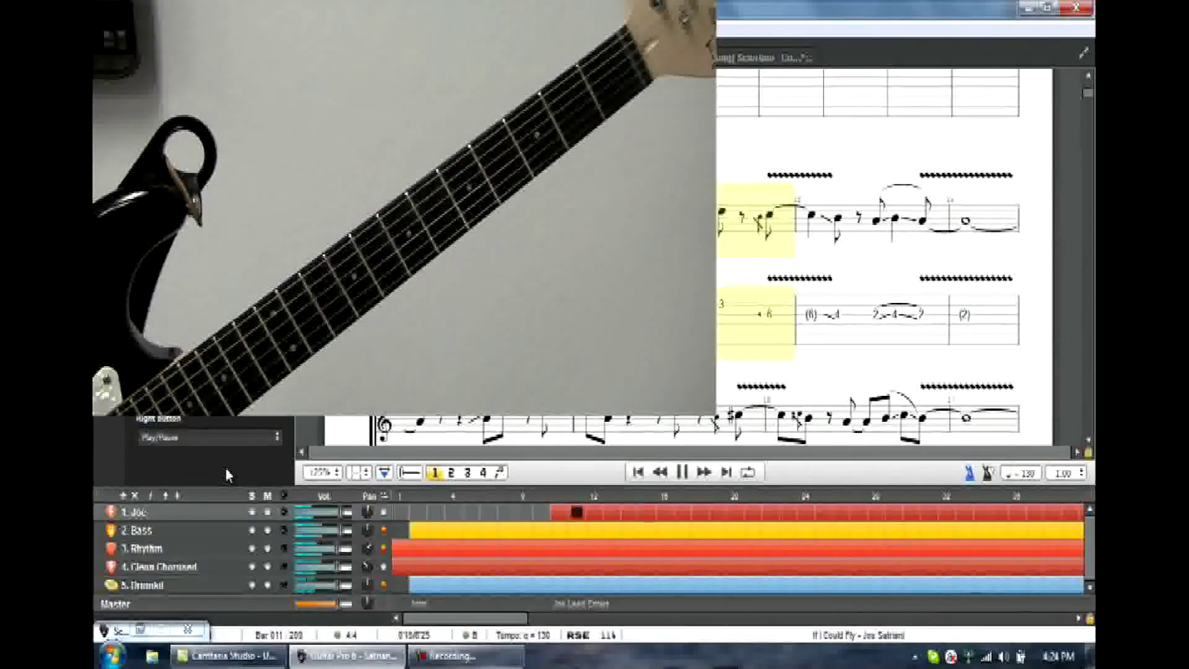
key("space")
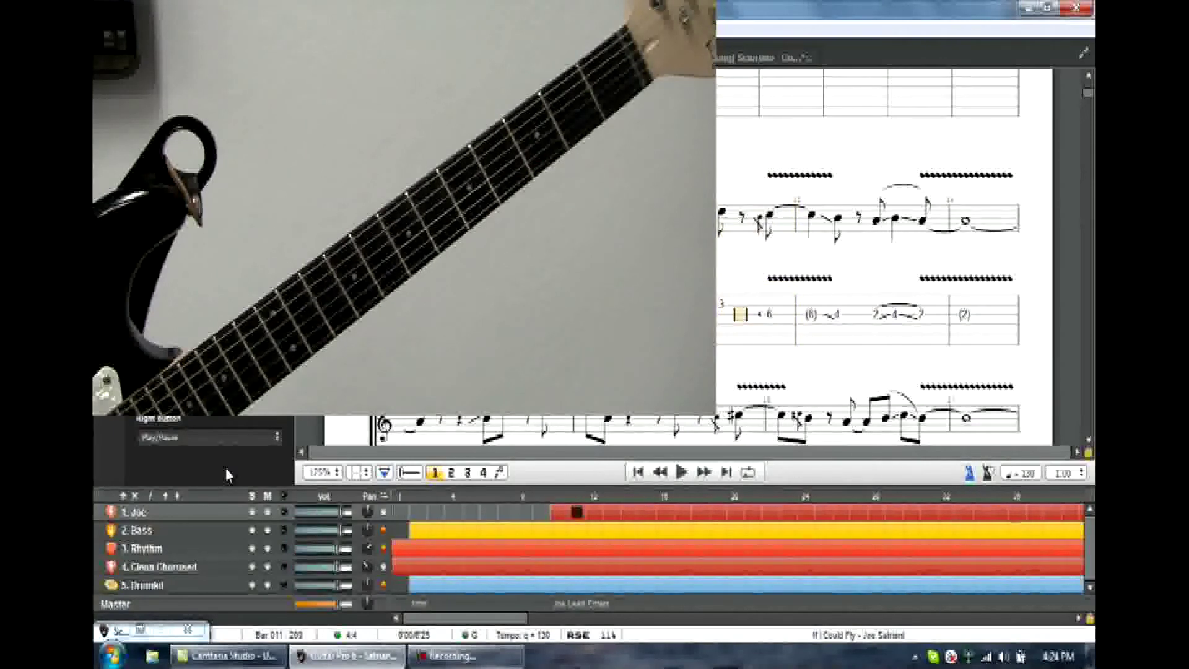
key("space")
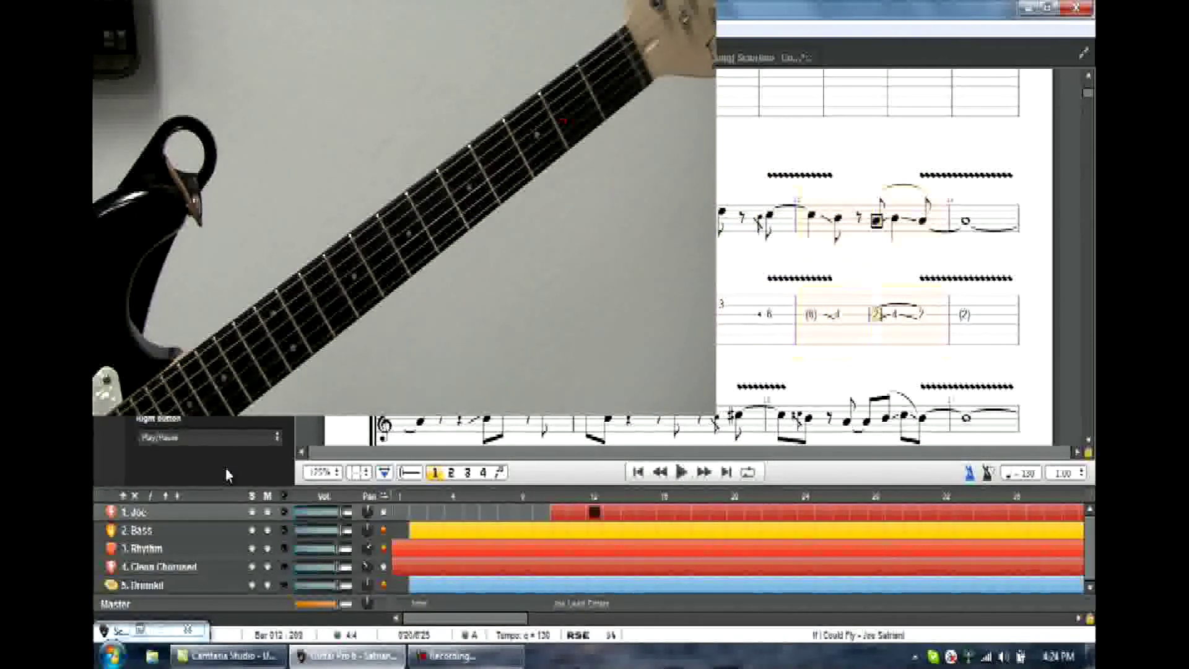
key("space")
key("space")
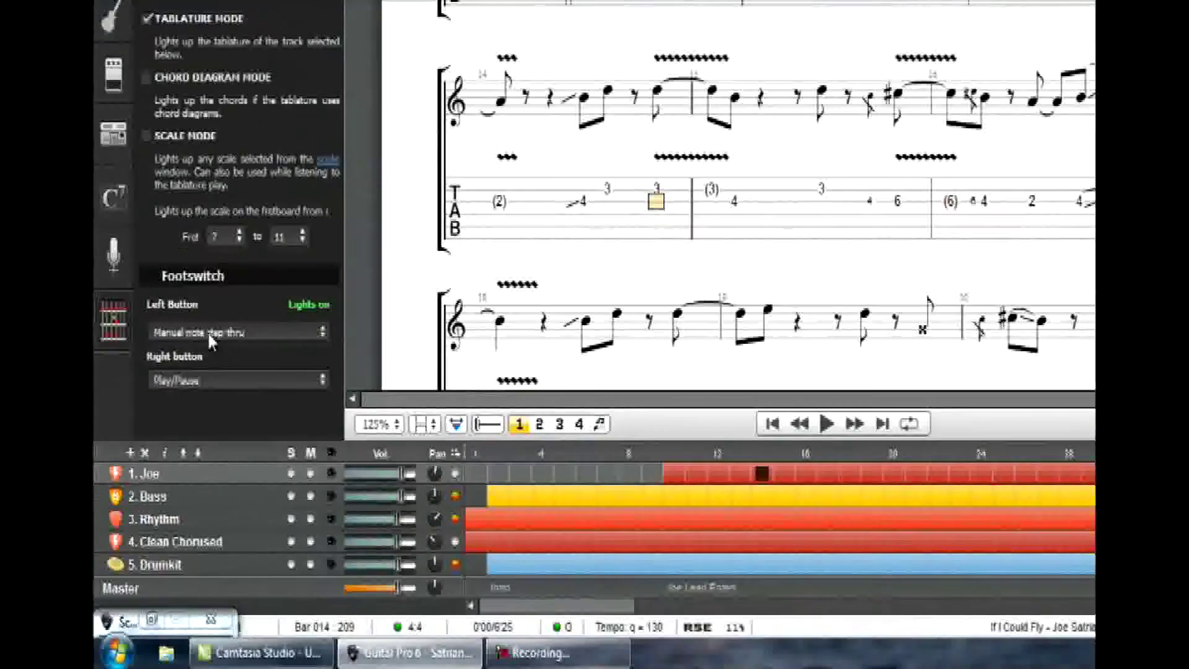
Step: Make the left footswitch toggle tempo between 50% and 100%, enlarging the score area
left_click(198, 399)
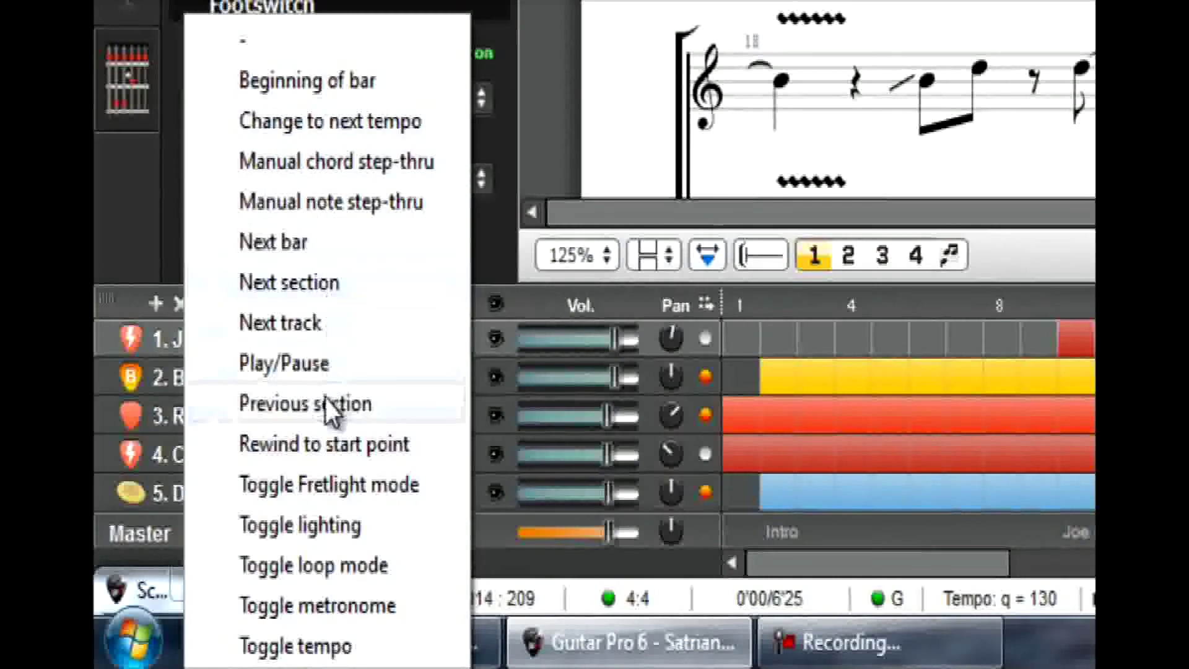
left_click(333, 648)
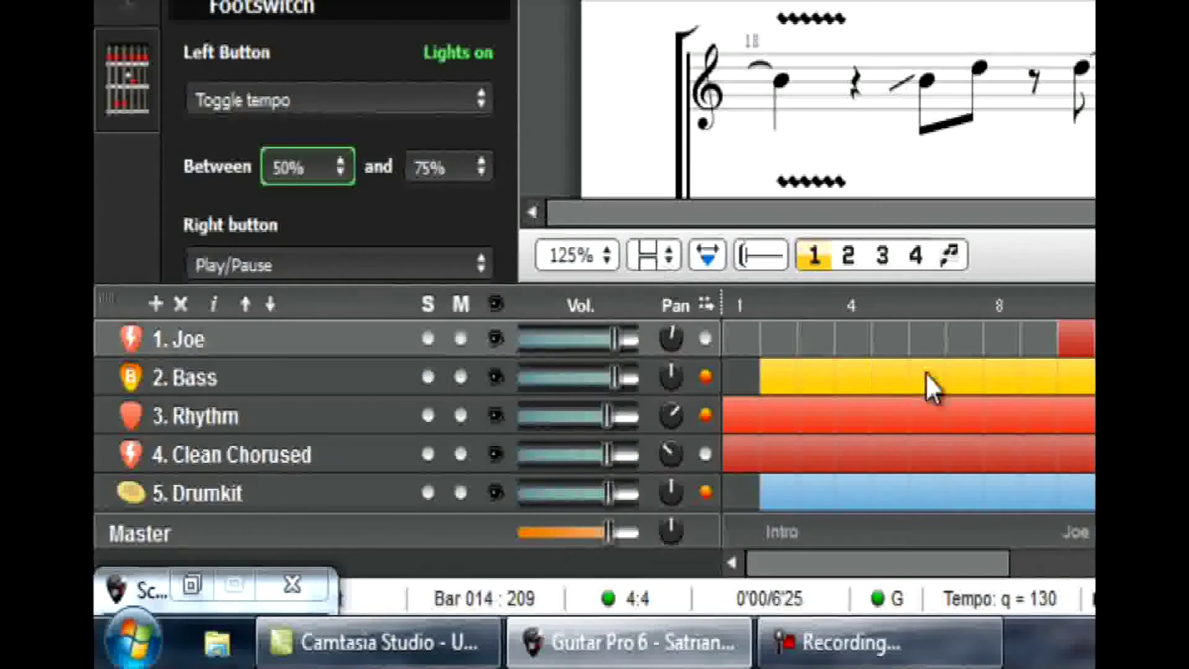
left_click_drag(979, 290, 977, 410)
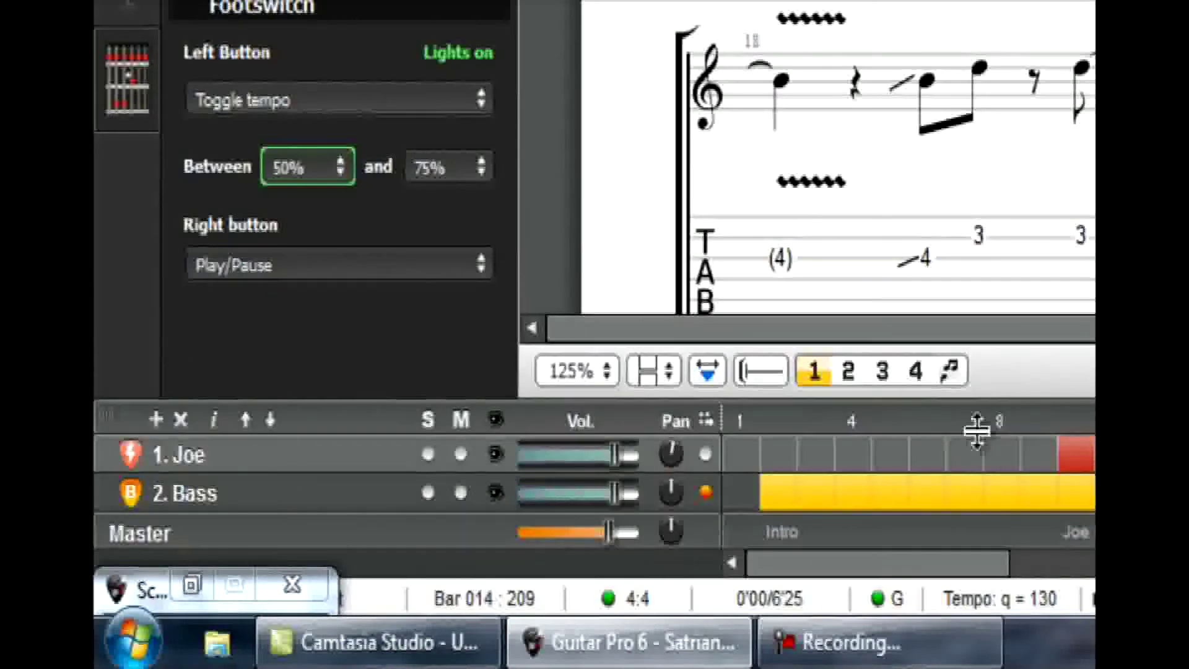
left_click(337, 163)
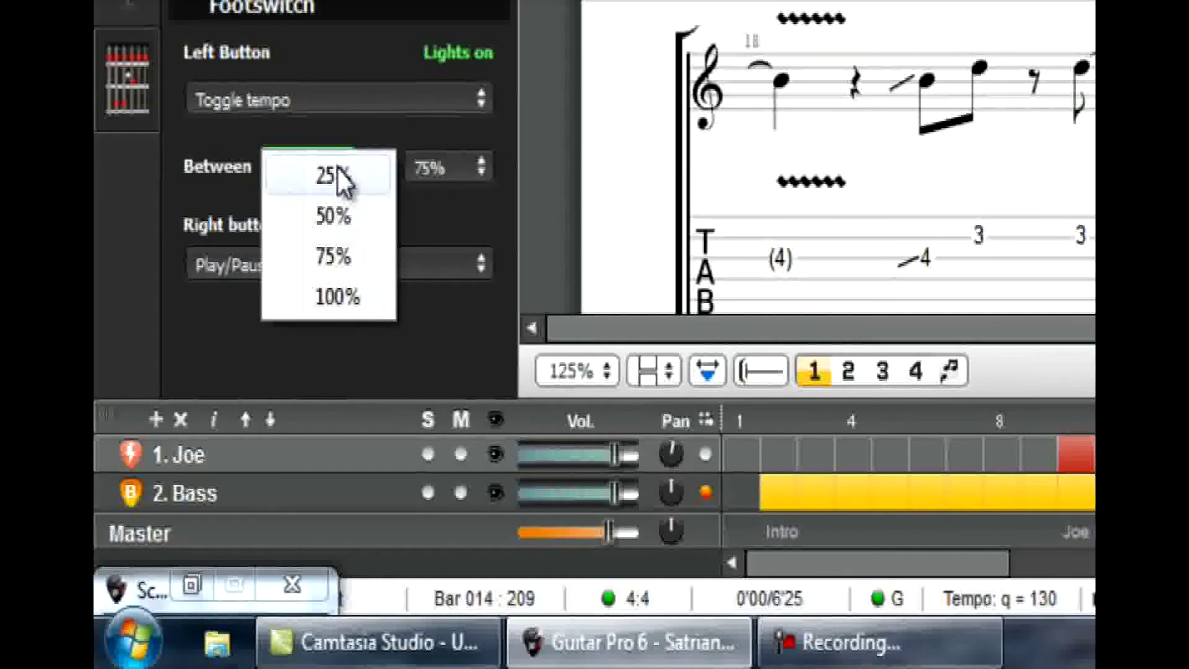
left_click(337, 217)
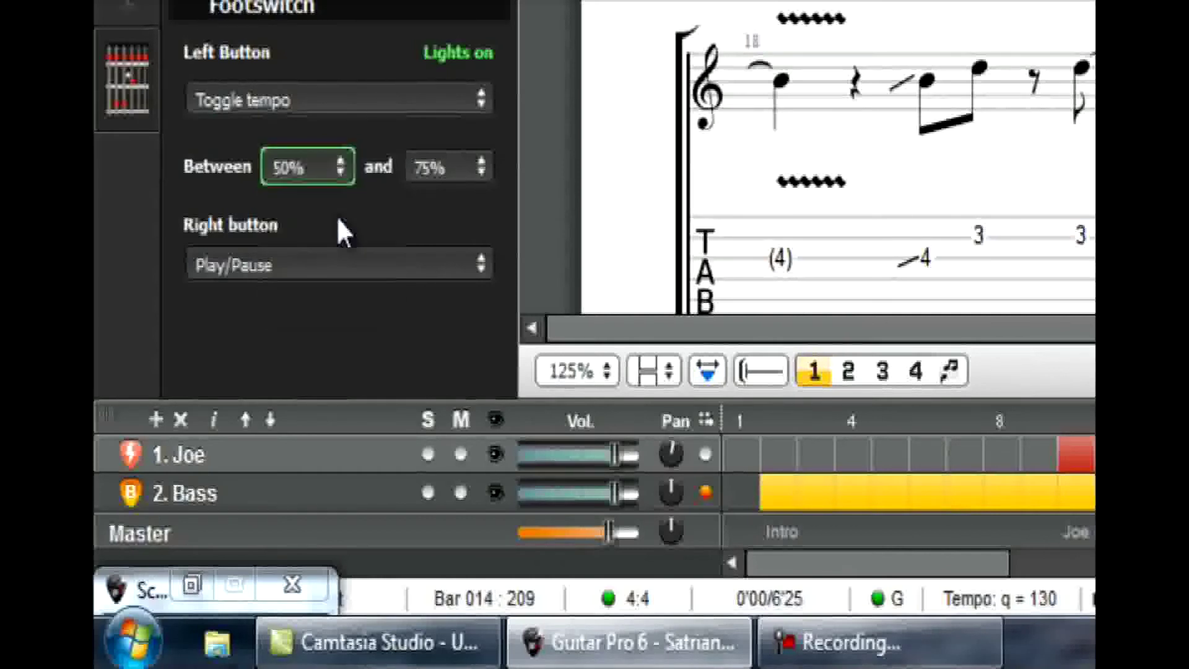
left_click(450, 176)
left_click(477, 297)
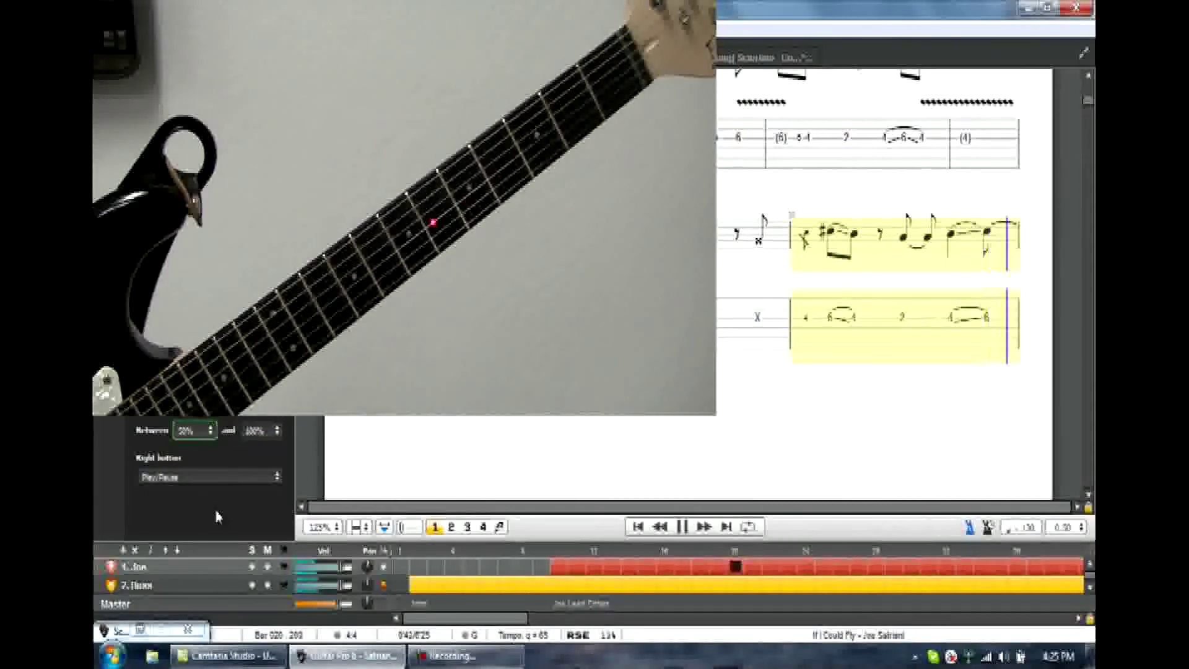
Step: Stop the half-speed playback of If I Could Fly at bar 21
key("space")
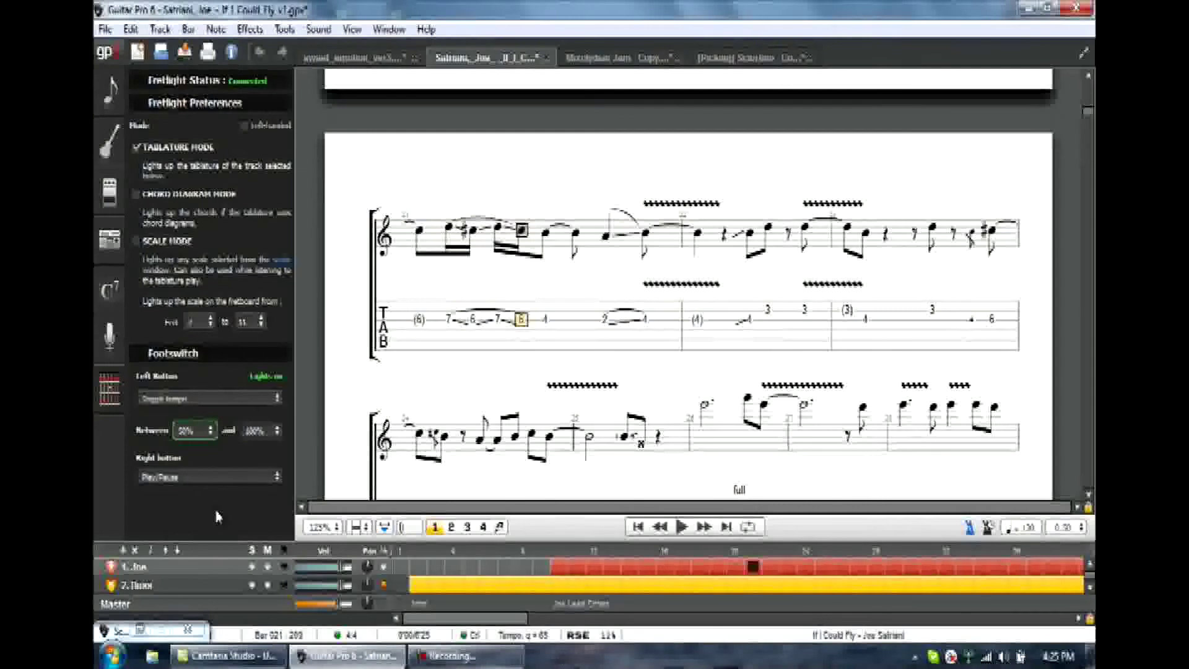
left_click(416, 325)
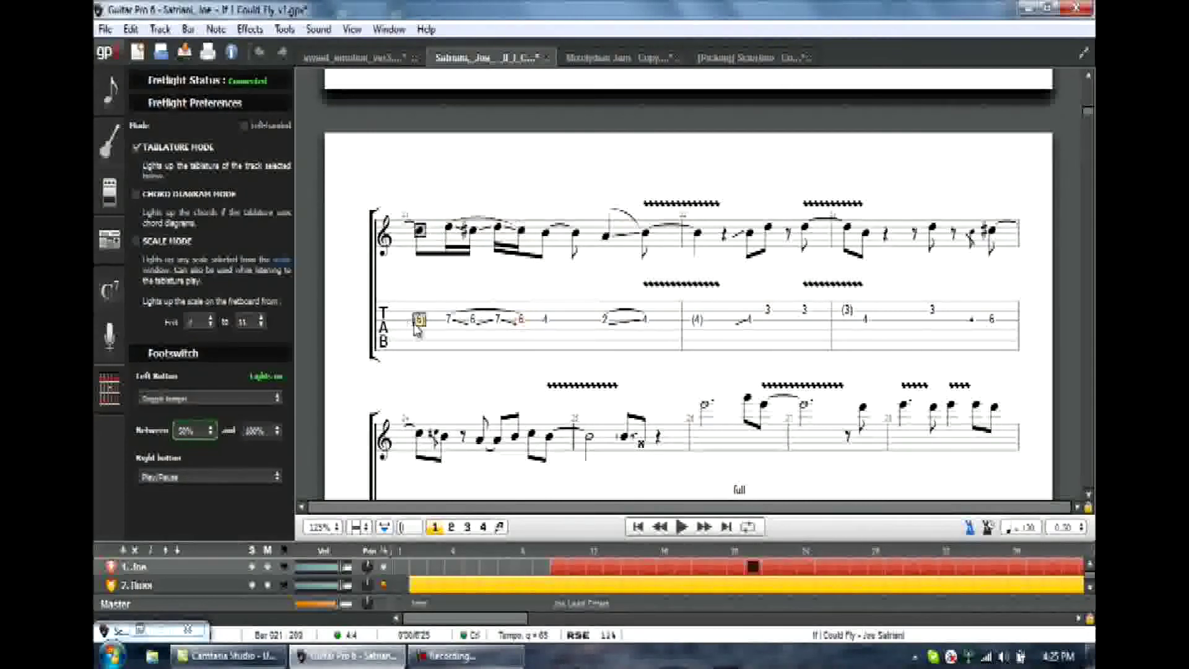
left_click_drag(417, 328, 994, 334)
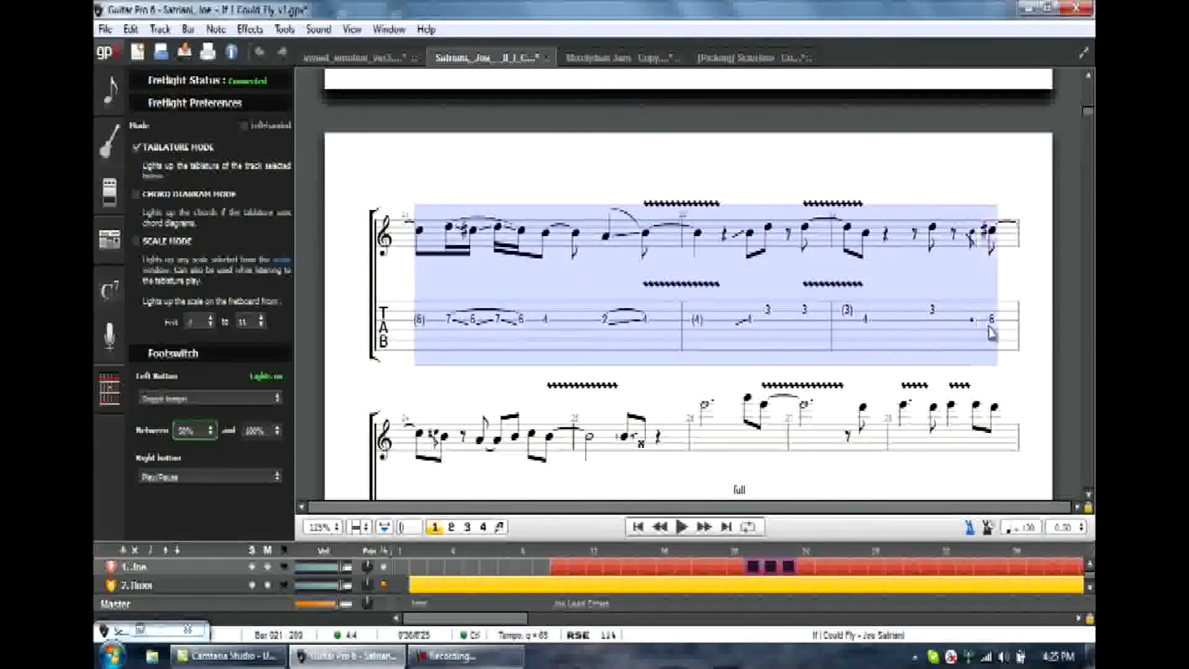
left_click(748, 526)
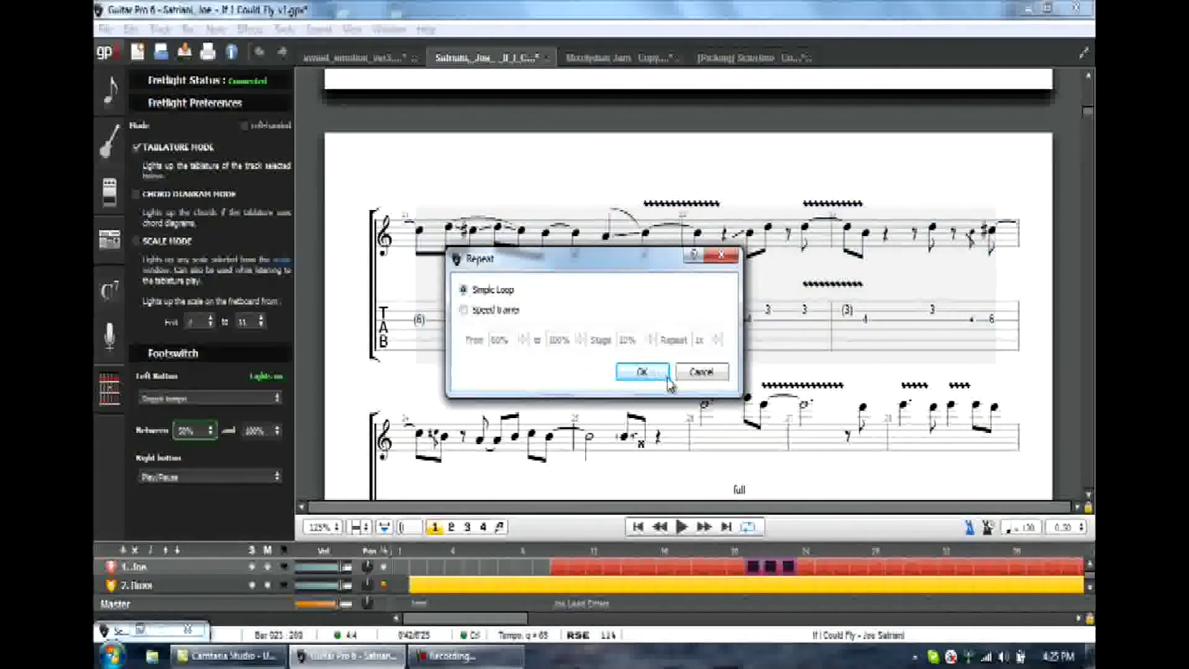
left_click(667, 379)
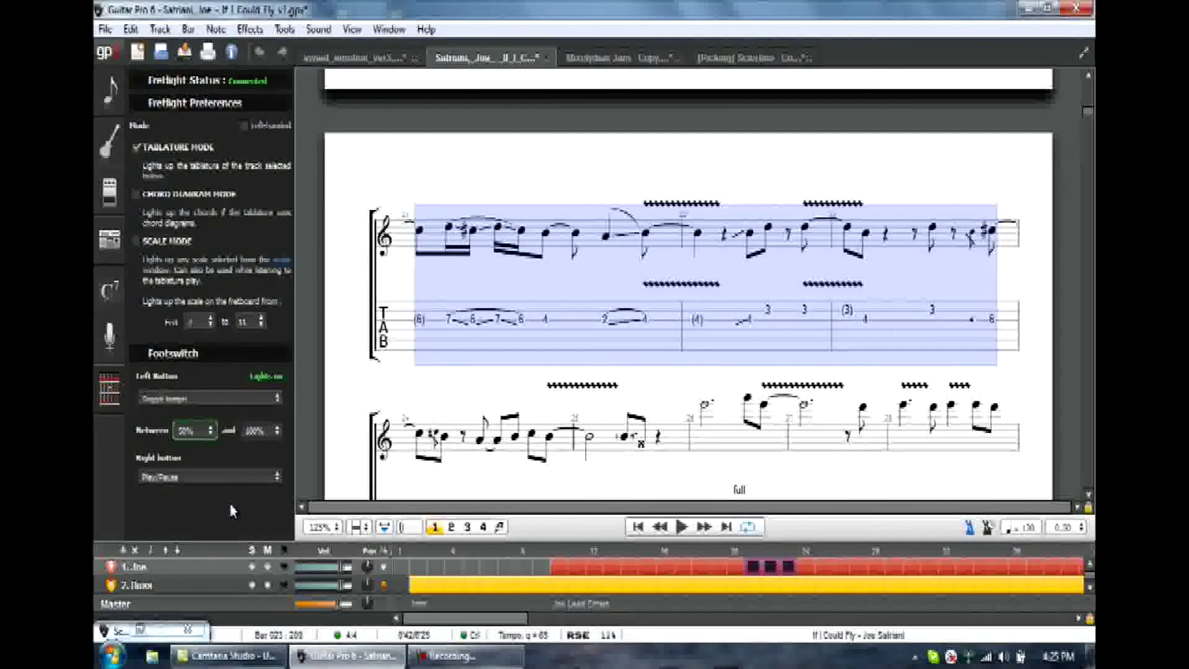
key("space")
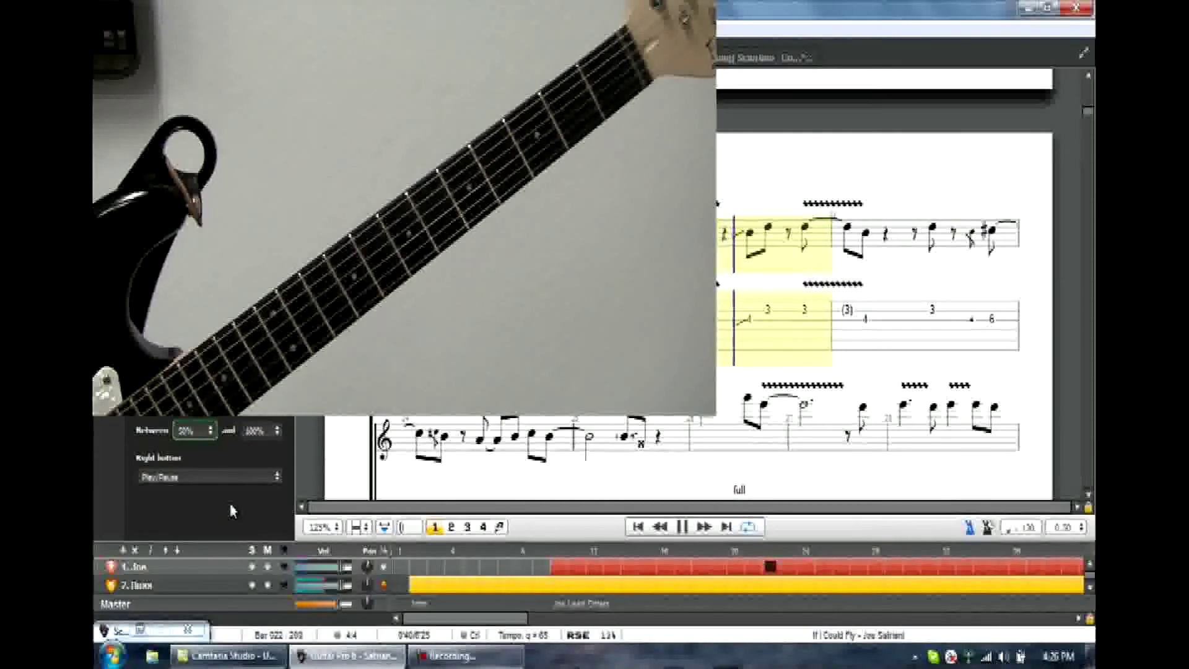
Step: Stop the loop playback and assign Toggle lighting to the right footswitch button
key("space")
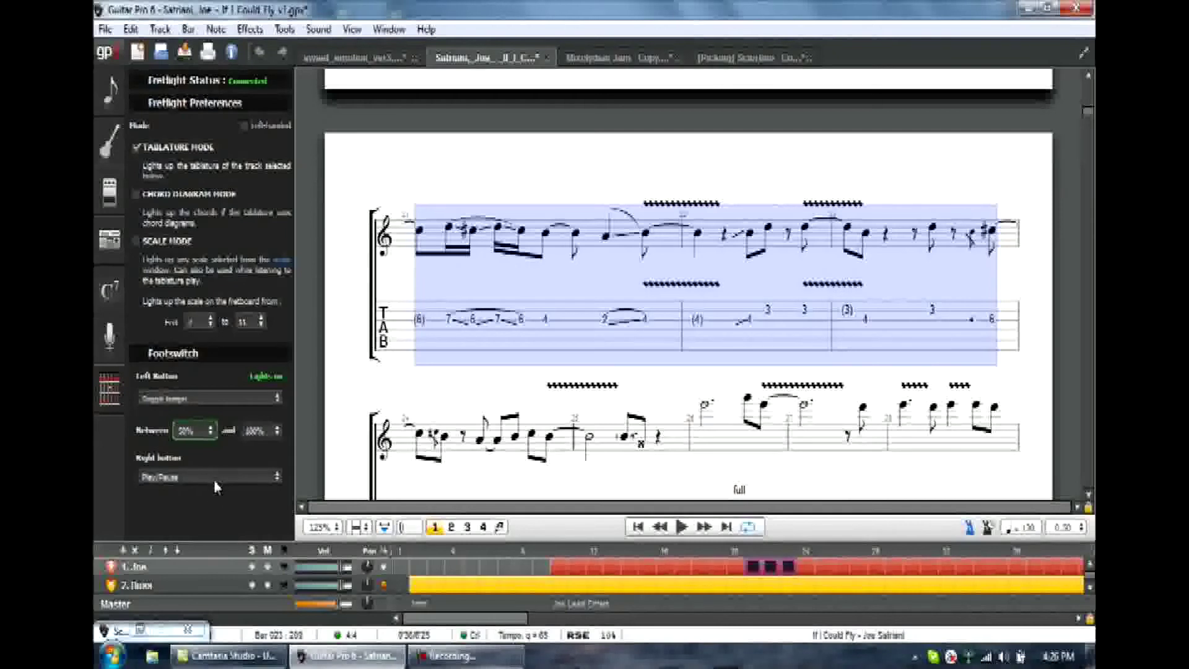
left_click(216, 483)
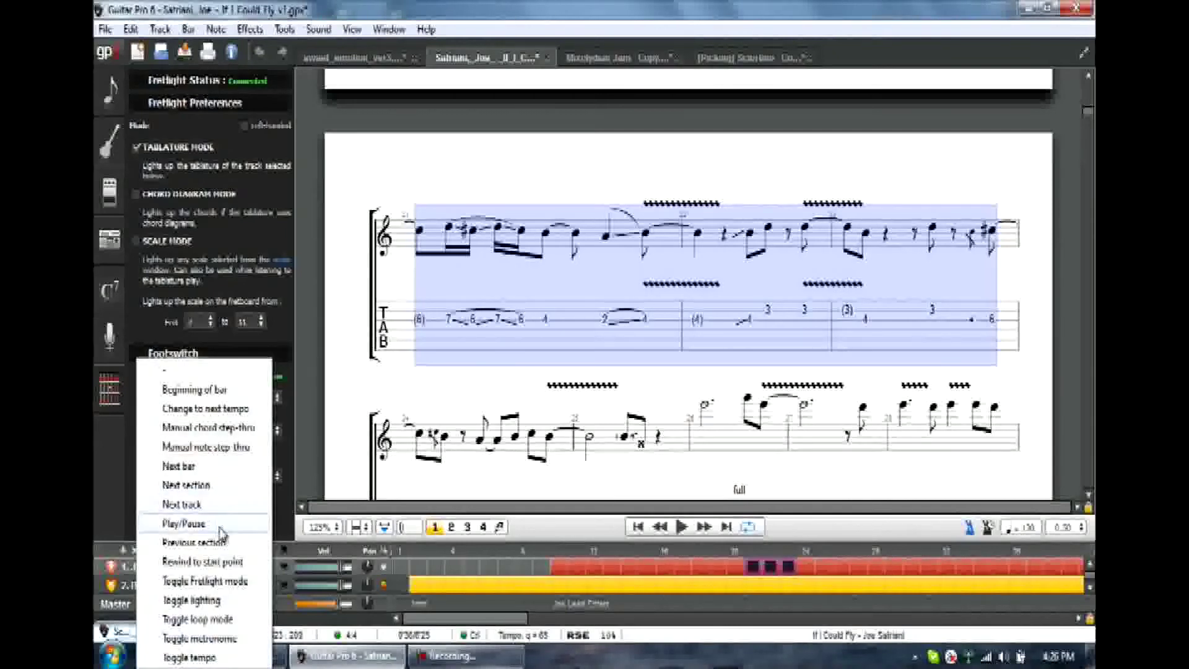
left_click(211, 604)
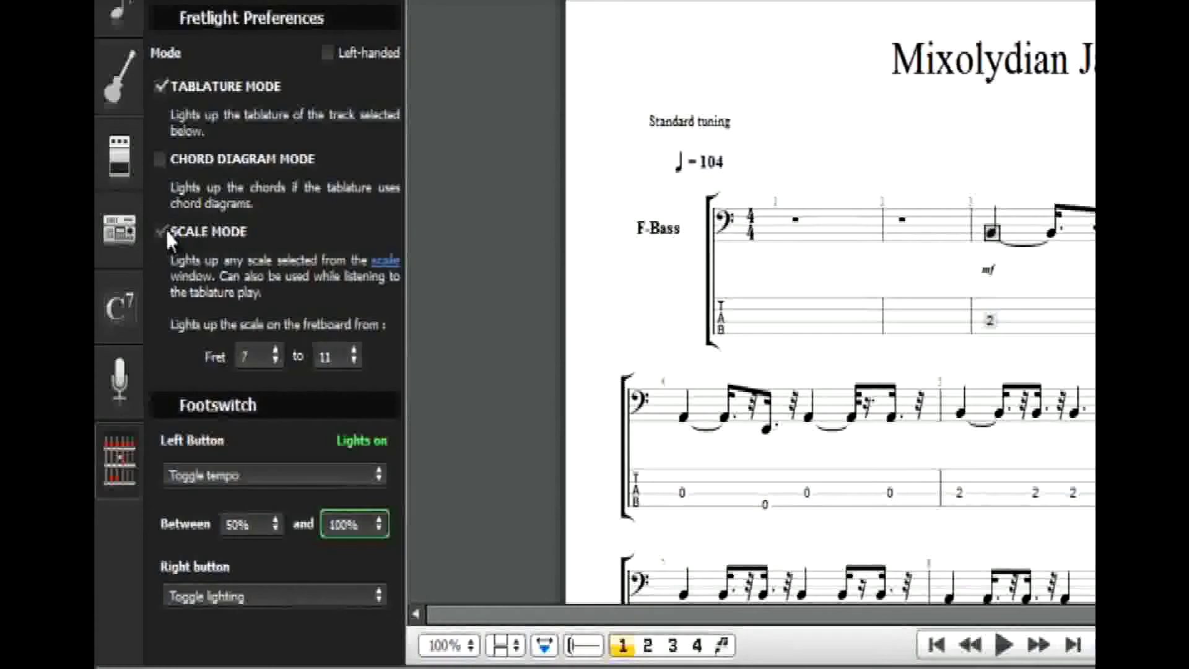
Step: Switch Fretlight to scale mode with the Mixolydian scale and leave the left footswitch unassigned
left_click(165, 231)
left_click(386, 261)
left_click(247, 204)
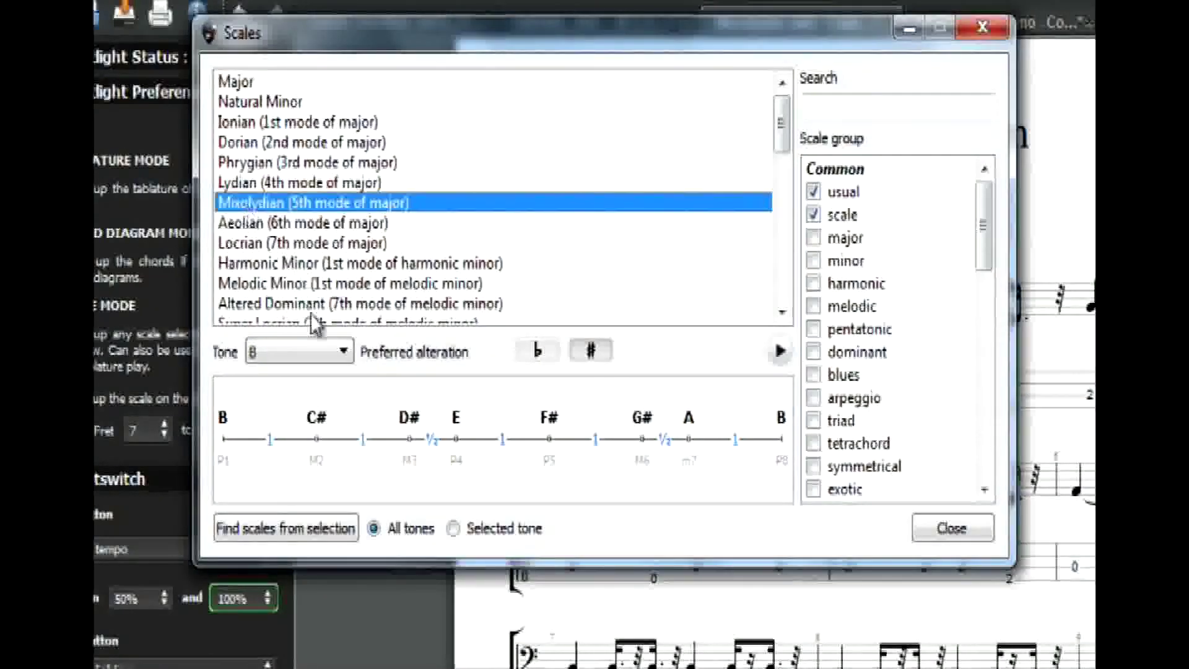
left_click(907, 32)
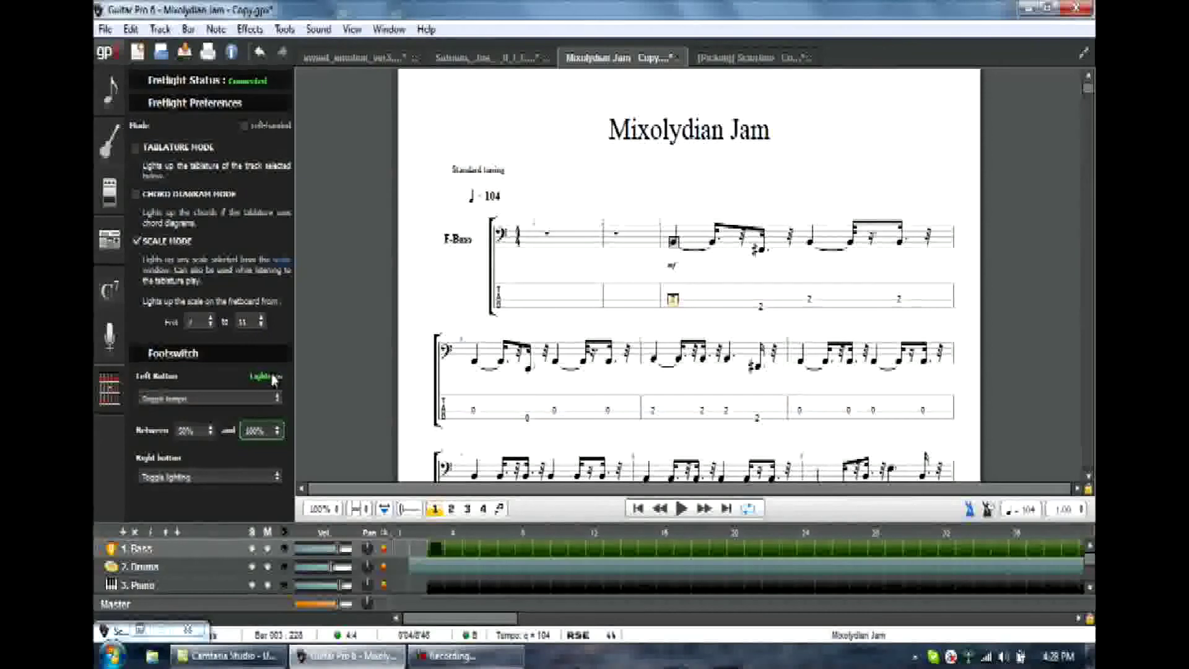
left_click(166, 398)
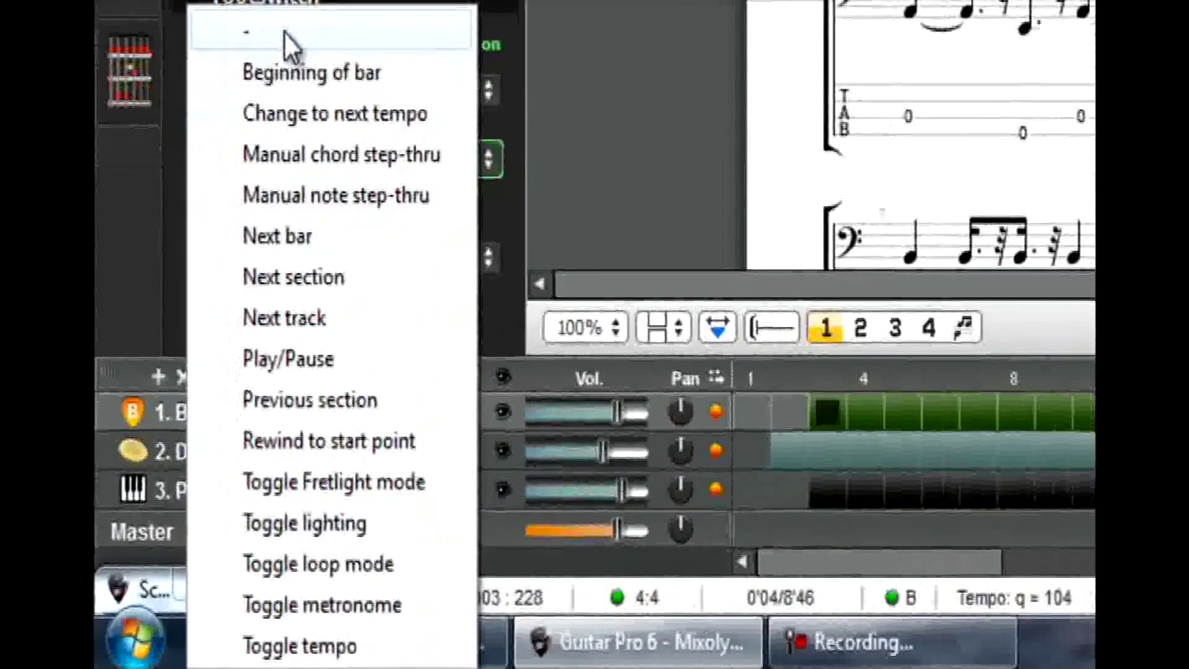
left_click(285, 34)
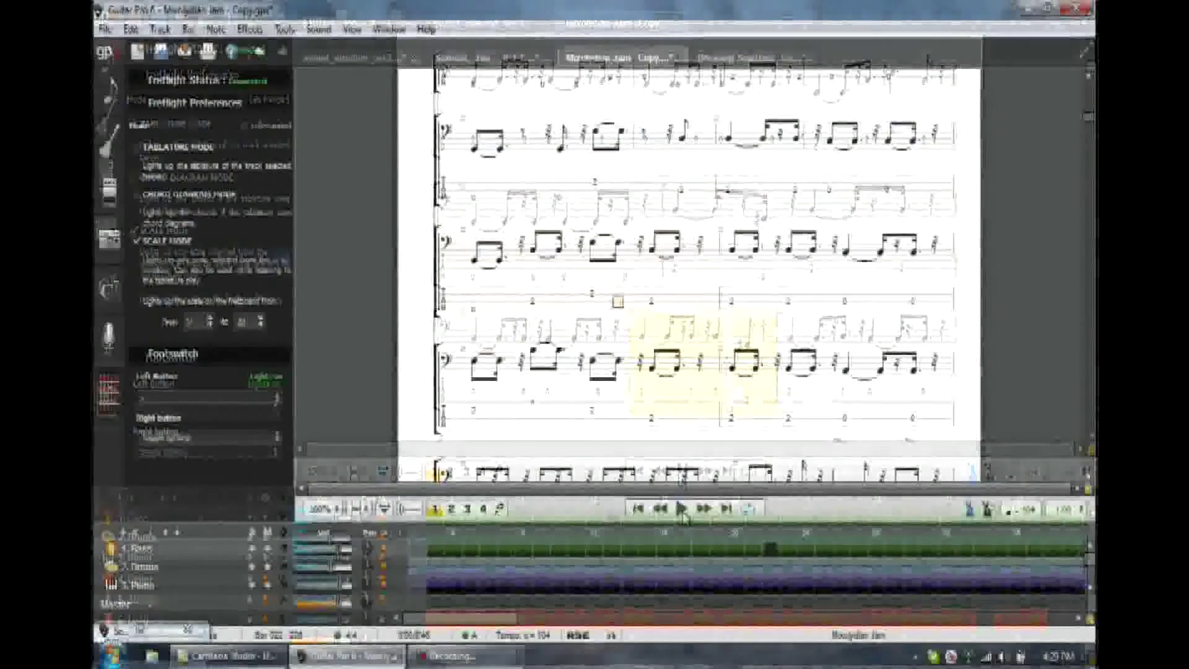
left_click(682, 477)
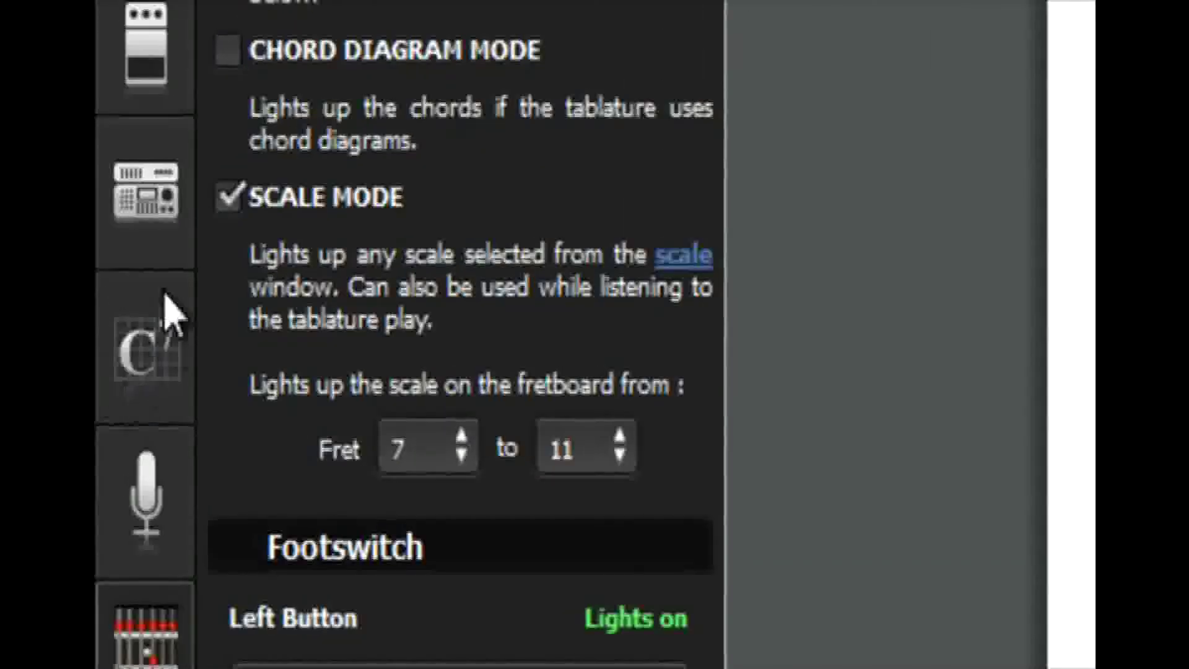
Step: Open the chord editor with root C and try the Emaddb13(no5)/C and Gsus4add13(no5)/C names
left_click(151, 369)
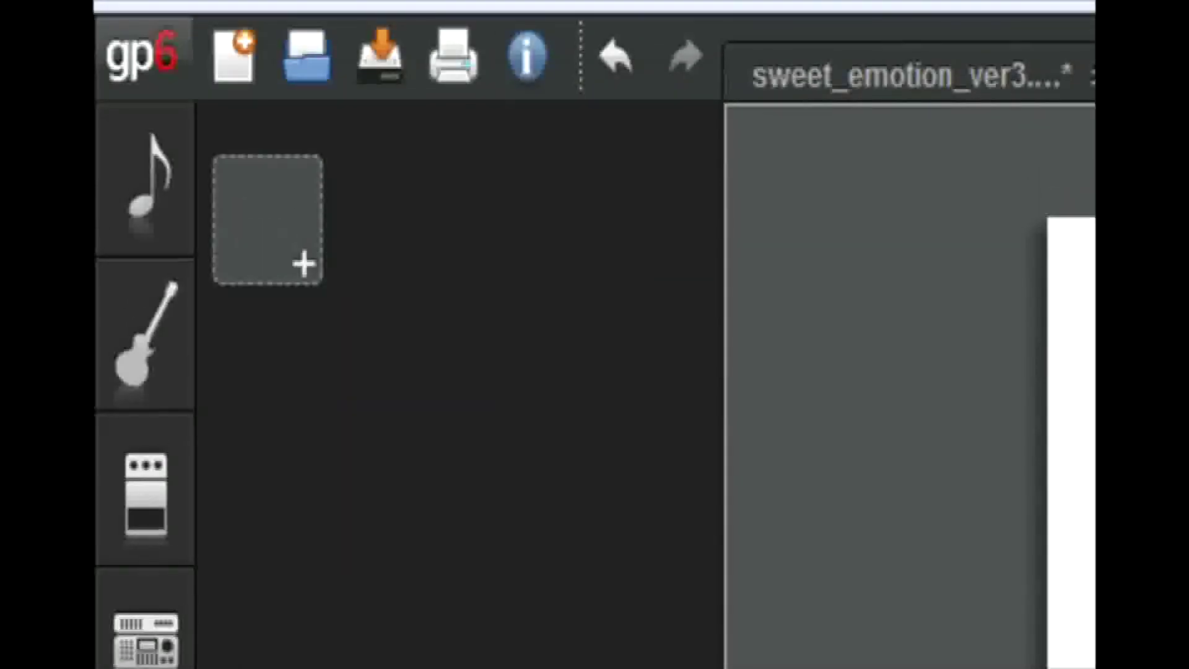
left_click(287, 223)
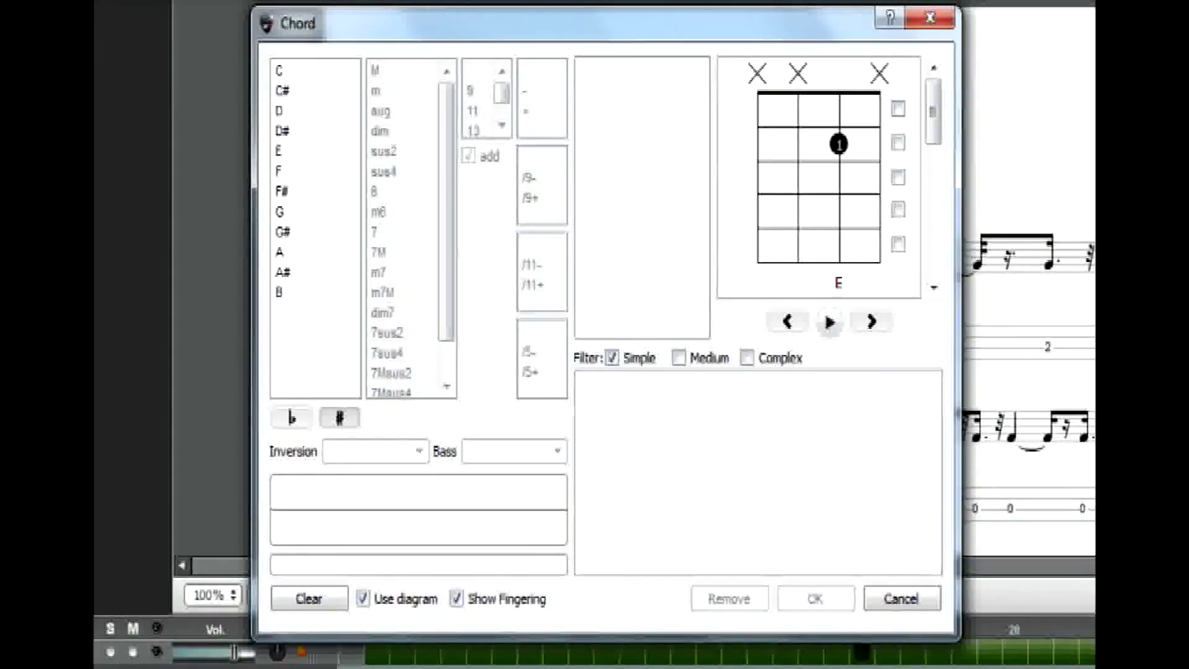
left_click(282, 71)
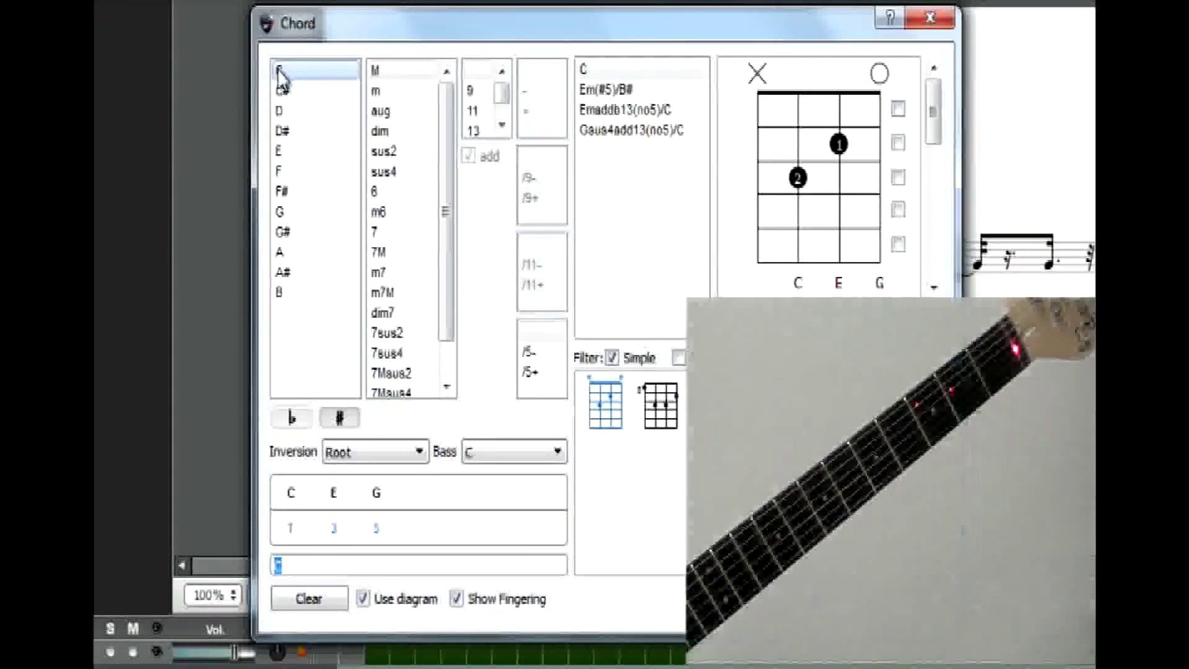
left_click(626, 111)
left_click(628, 131)
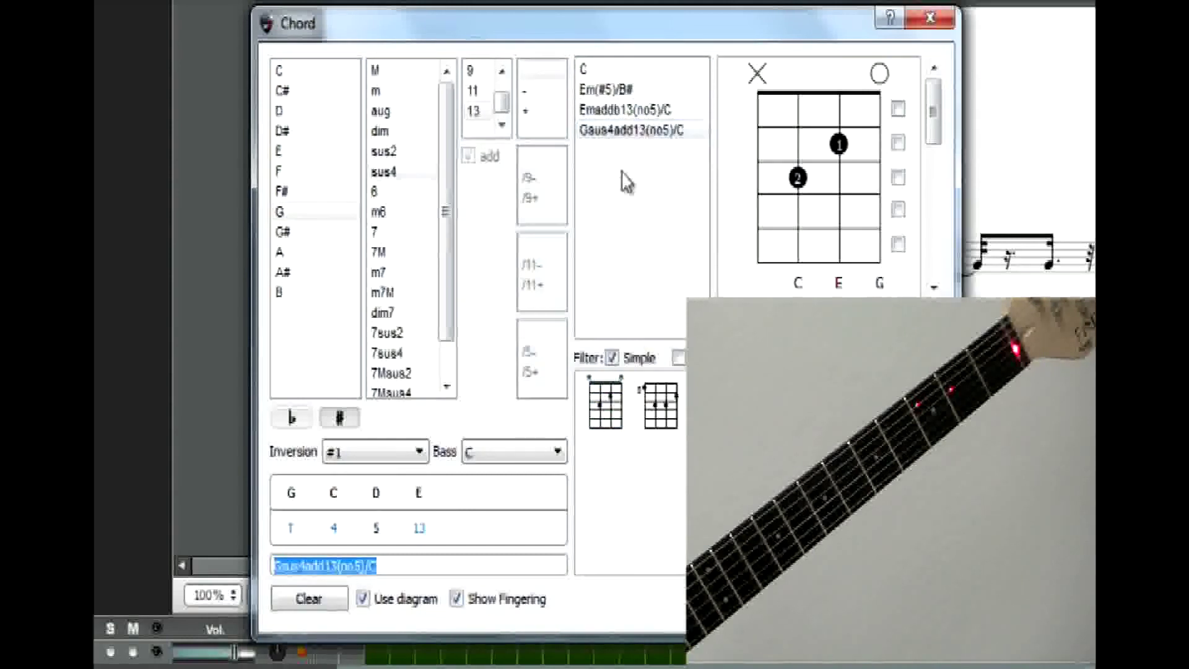
Step: Try an A diminished chord, then change it to F7sus4
left_click(287, 253)
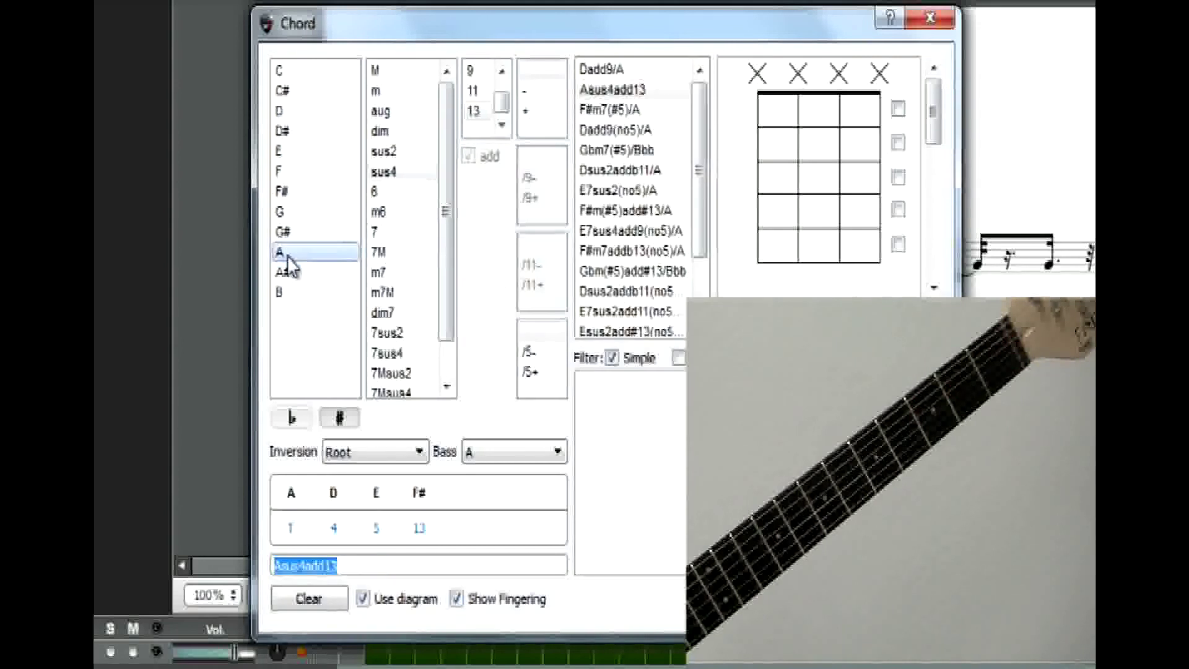
left_click(385, 131)
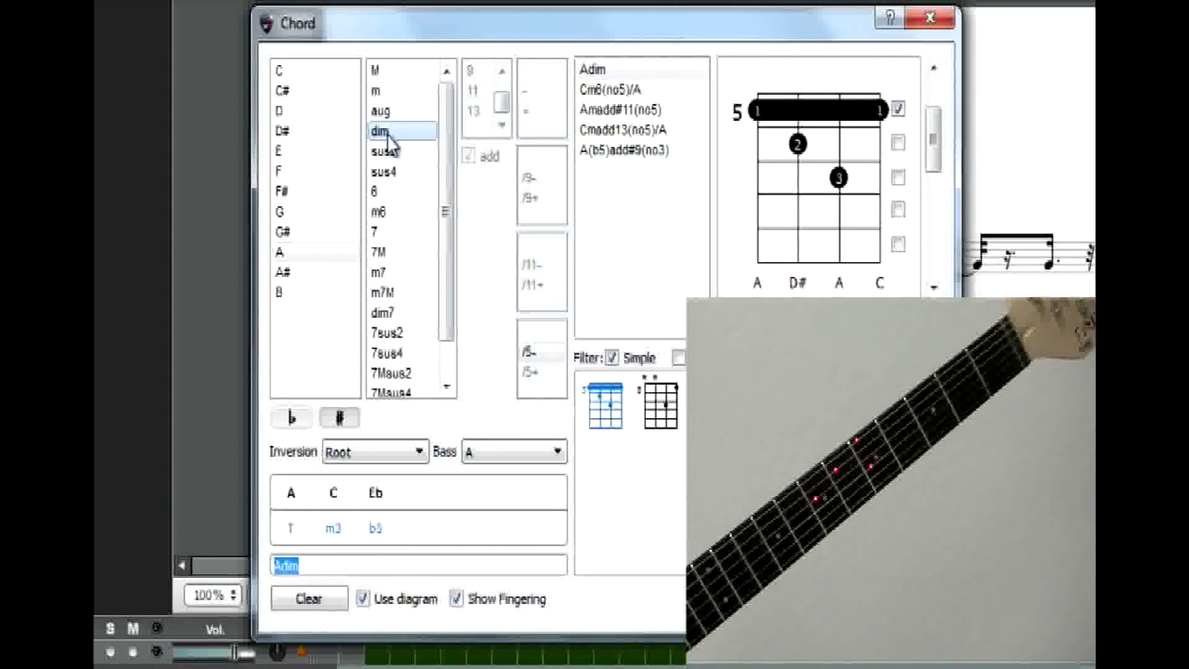
left_click(298, 171)
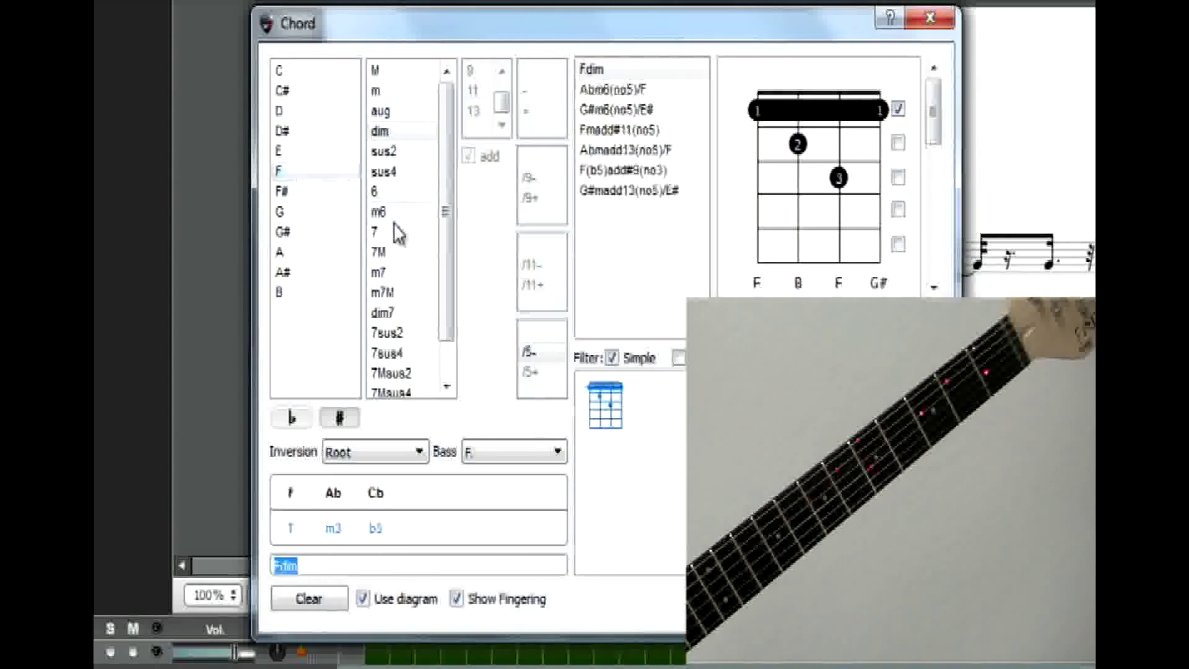
left_click(396, 354)
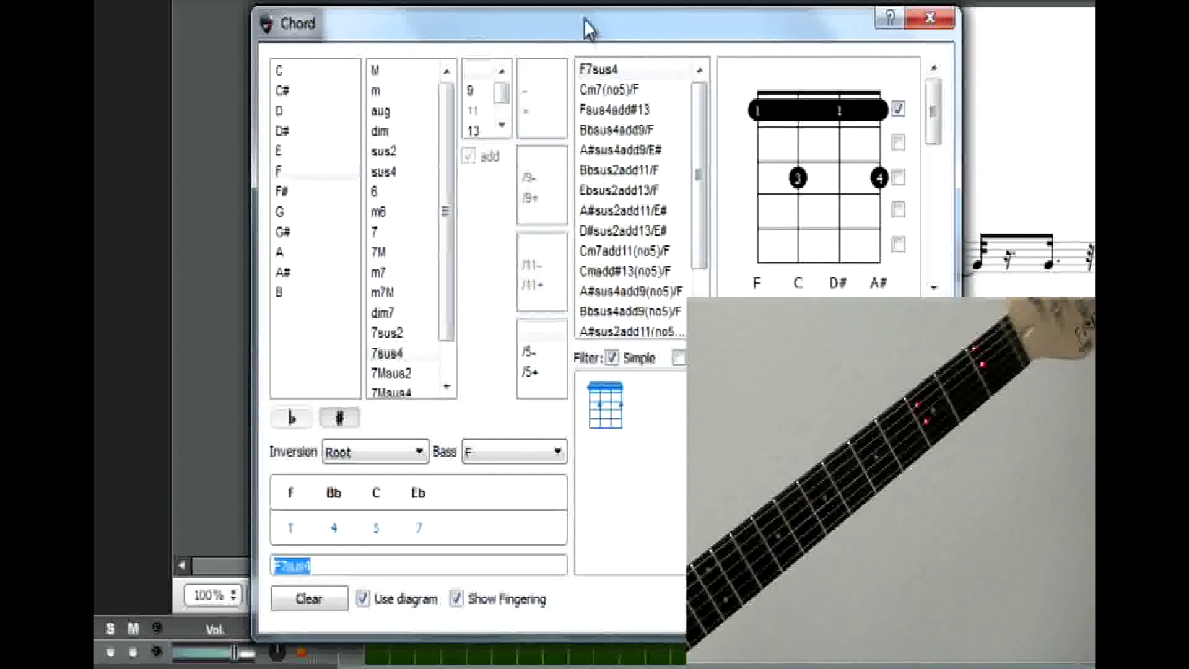
Step: Try Fm7 and Fdim7 voicings, name the chord G#dim7/F, and play it
left_click_drag(585, 27, 611, 1)
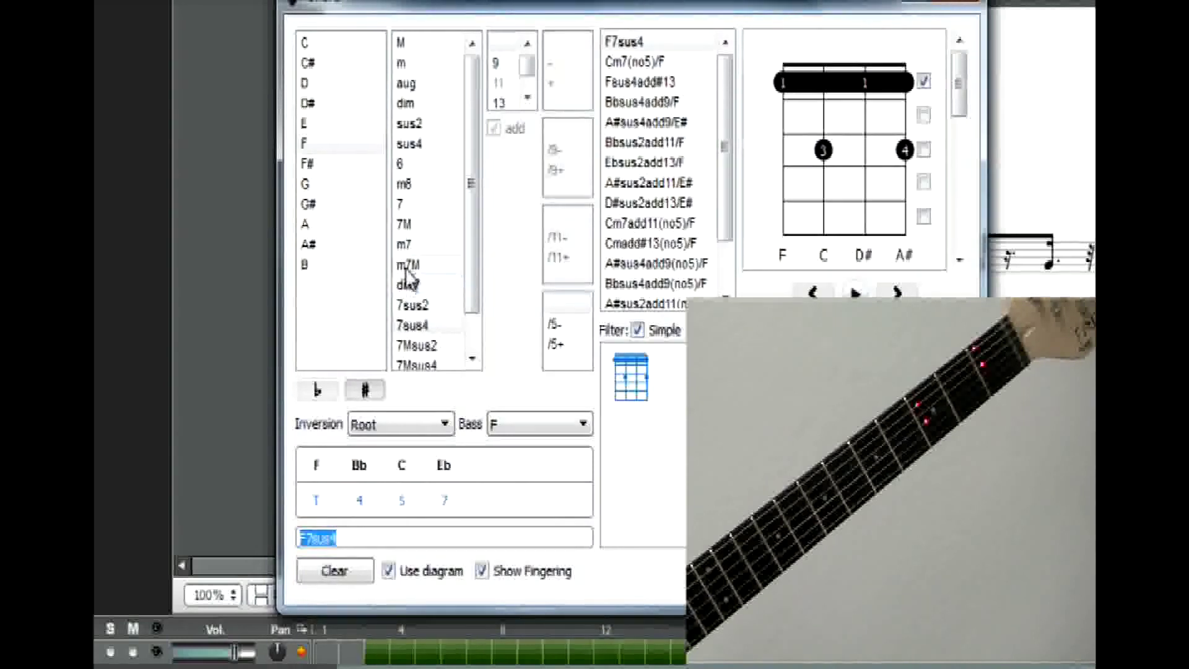
left_click(410, 246)
left_click(410, 285)
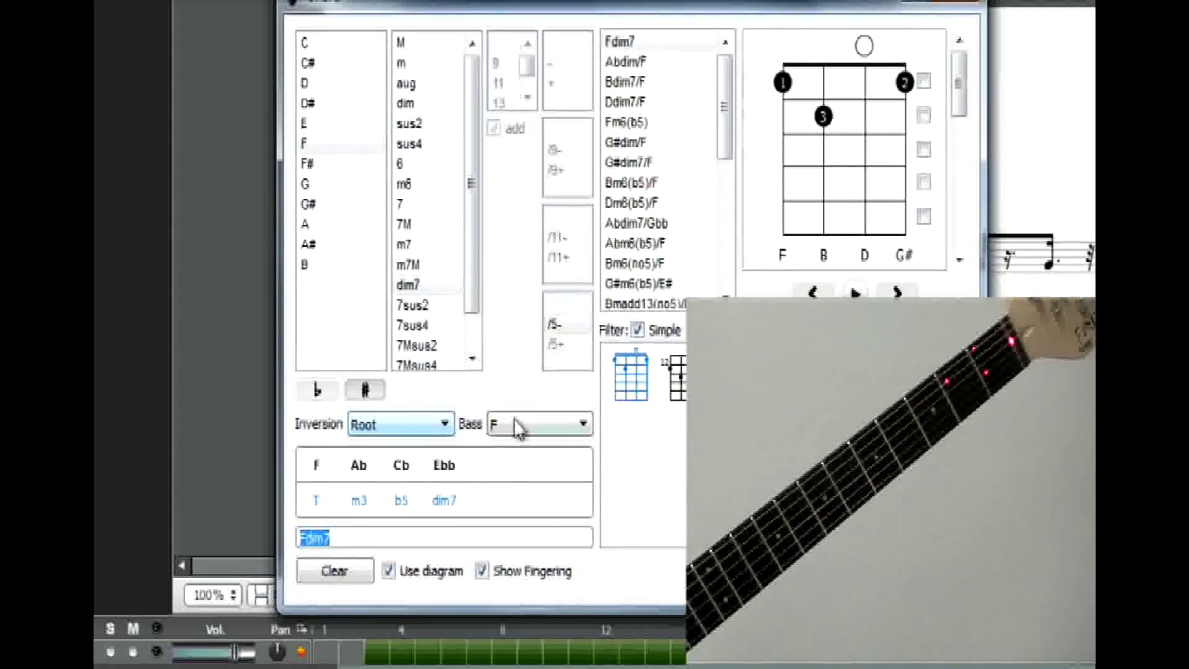
left_click(679, 378)
left_click(629, 374)
left_click(638, 243)
left_click(638, 163)
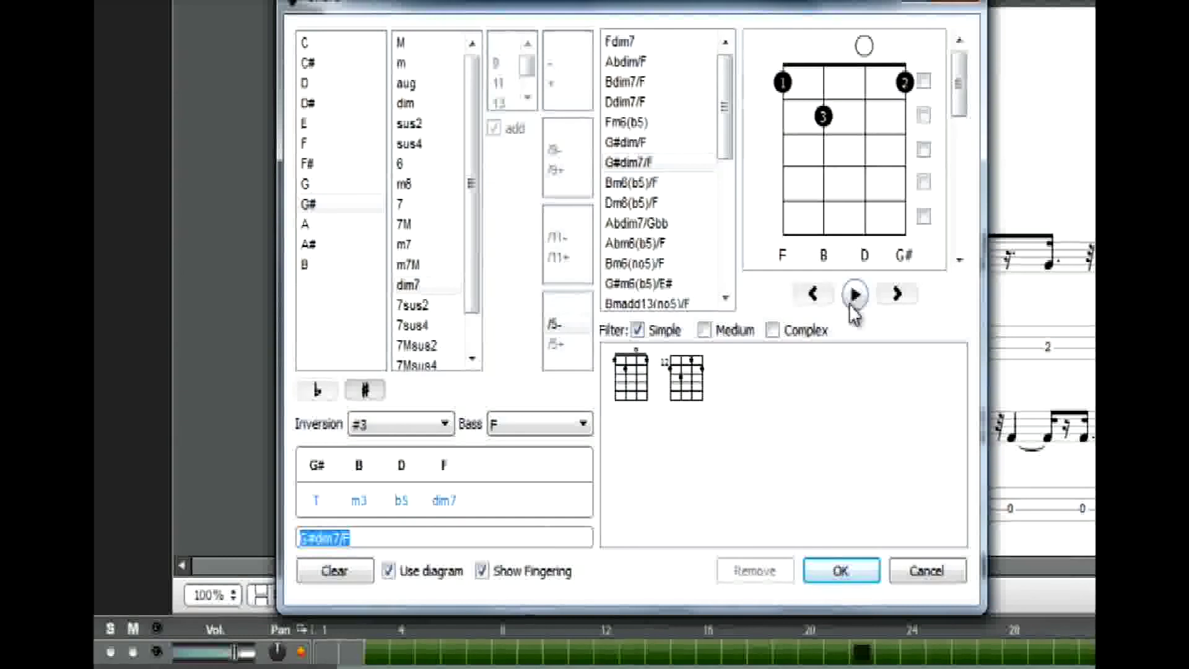
left_click(855, 295)
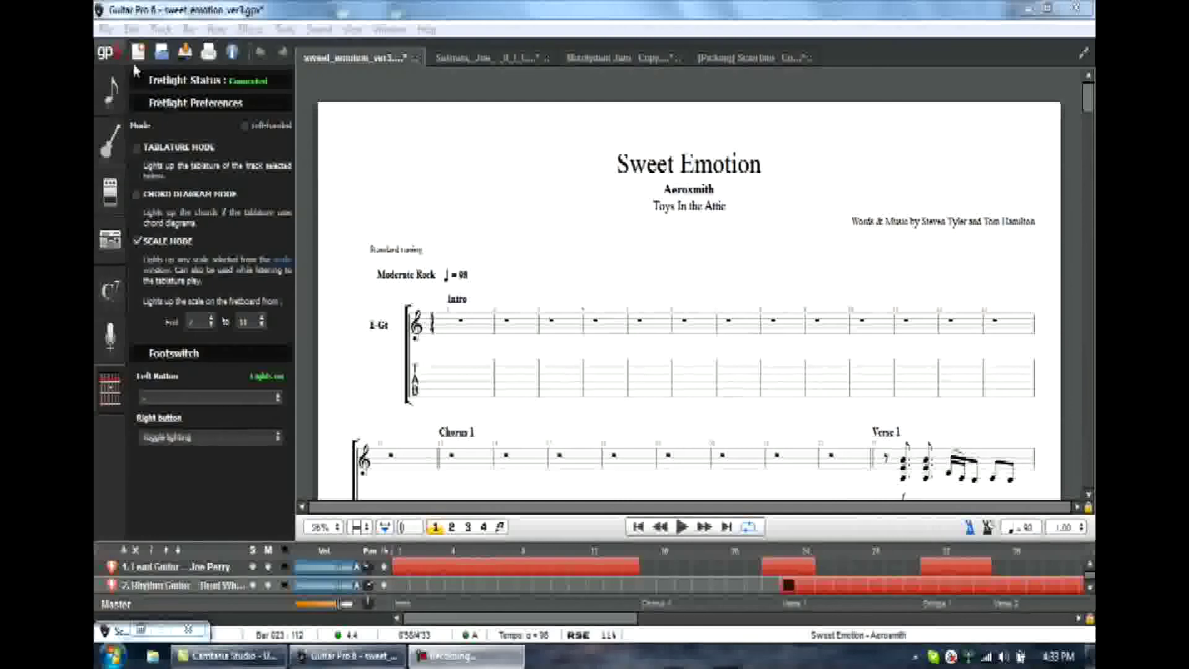
Step: Set the interface language to French (France) and accept the restart warning
left_click(105, 30)
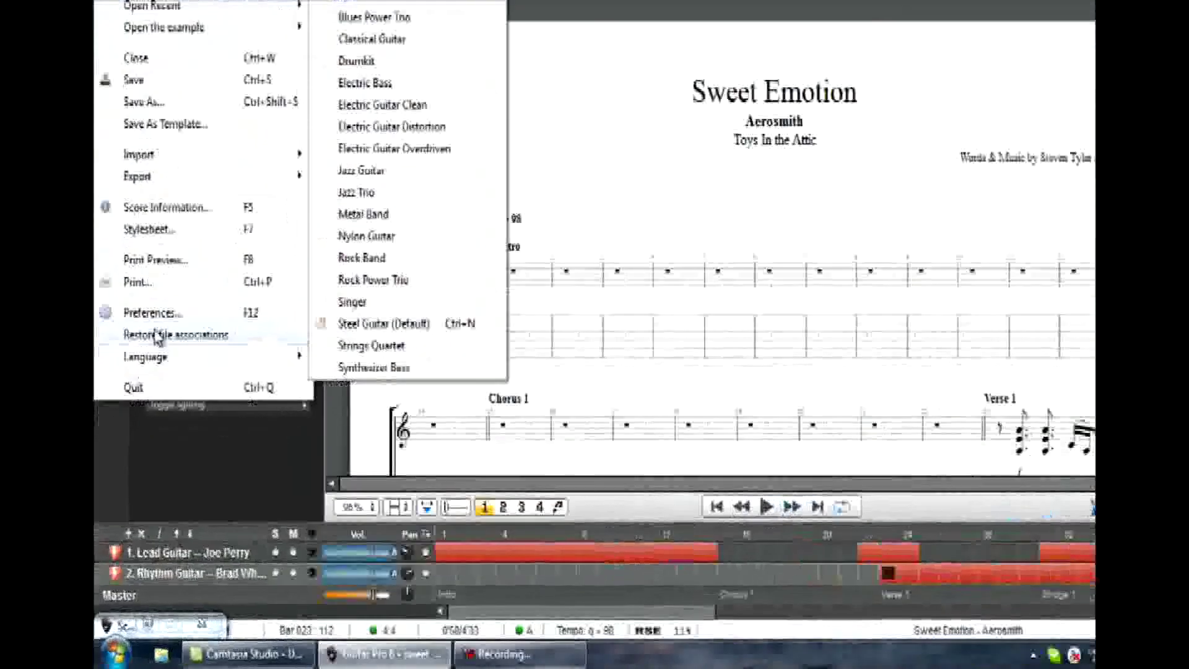
mouse_move(155, 358)
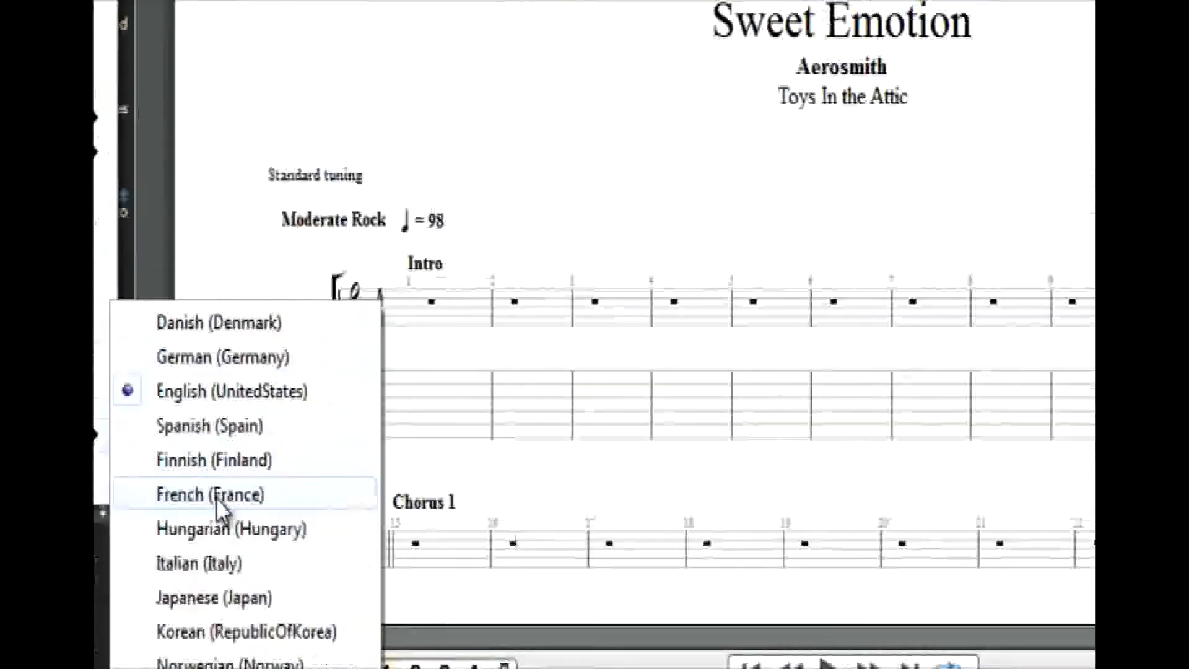
left_click(214, 495)
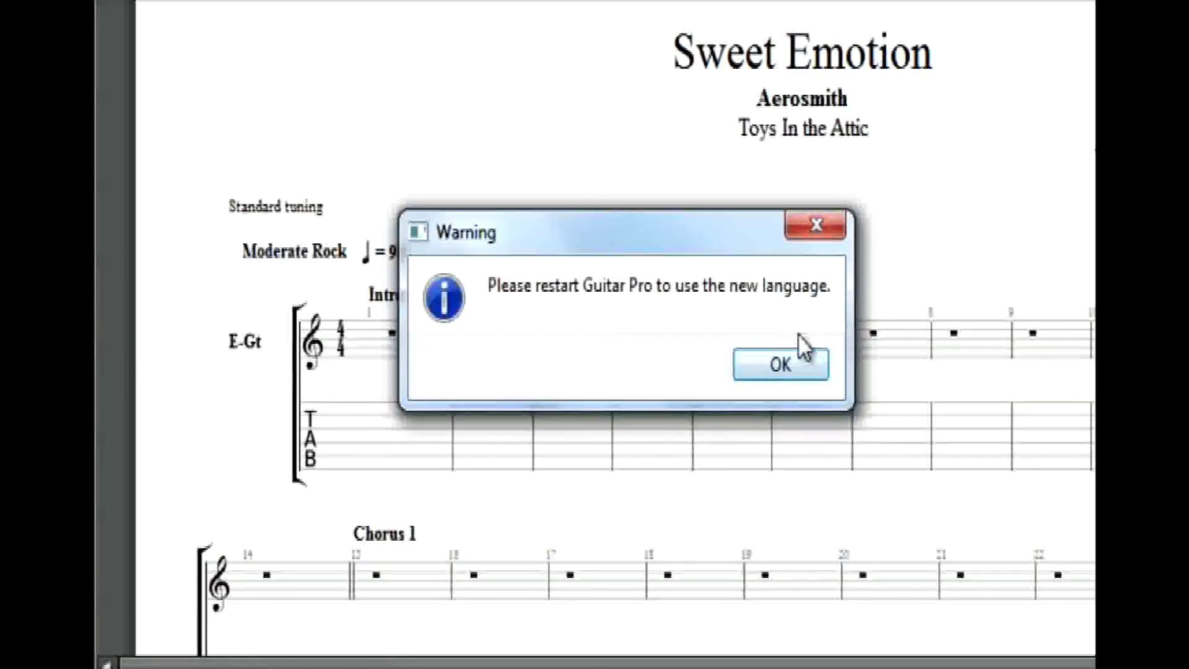
left_click(797, 375)
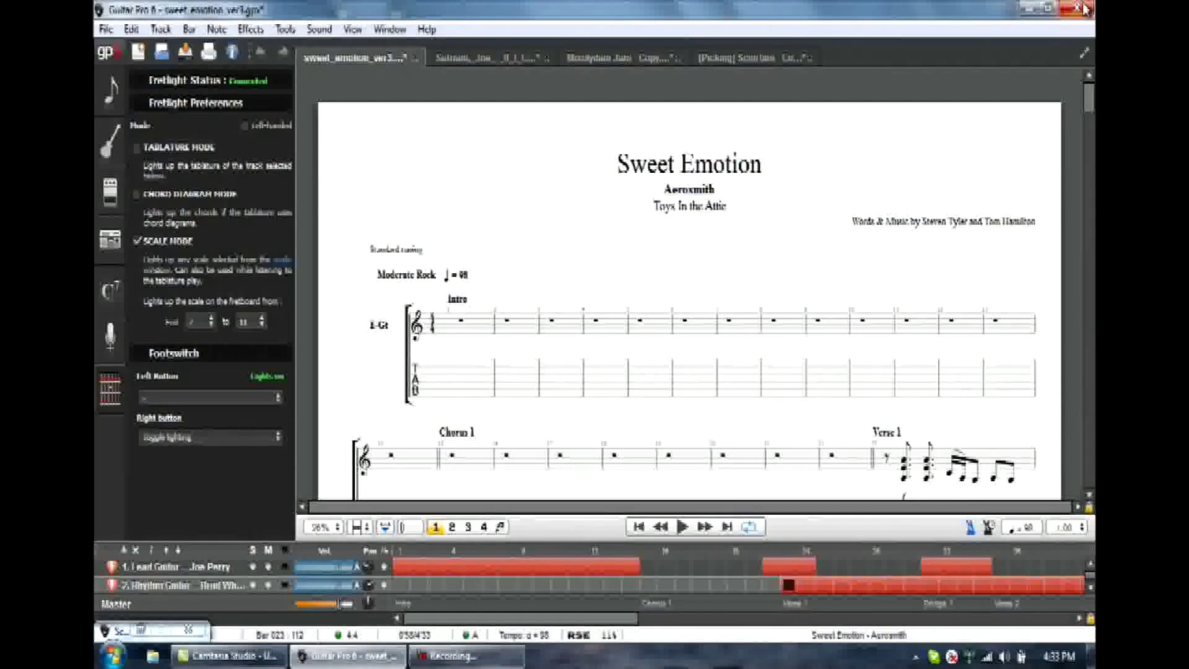
Step: Quit Guitar Pro, discarding unsaved changes to all four open scores
left_click(1084, 8)
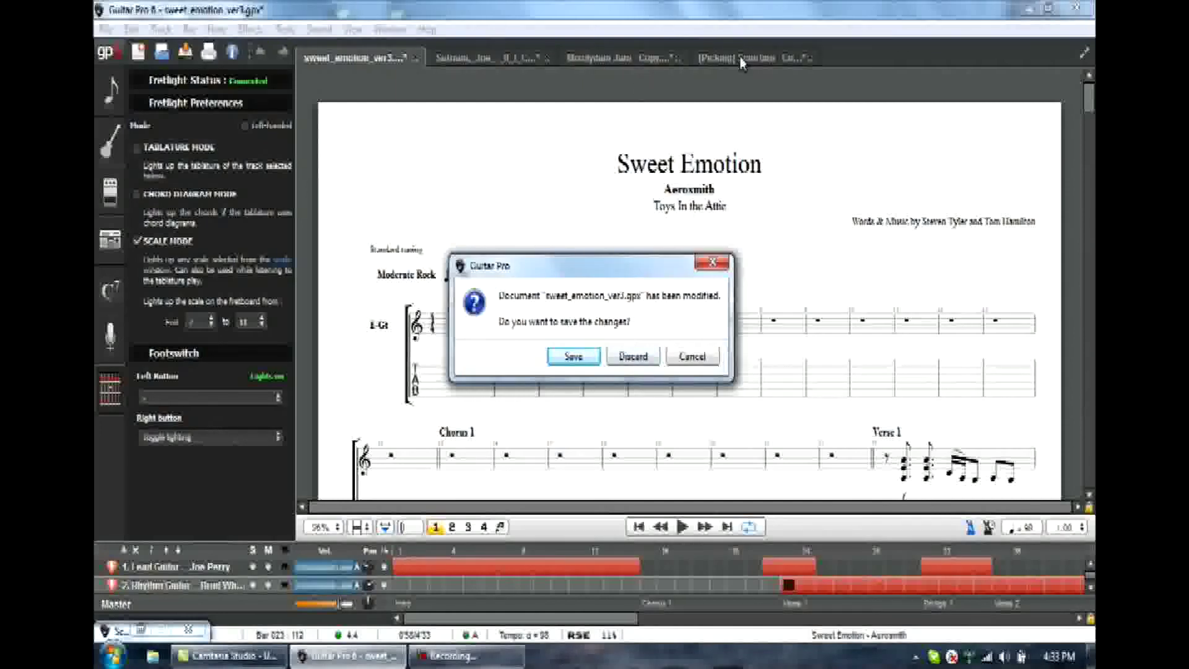
left_click(638, 362)
left_click(656, 362)
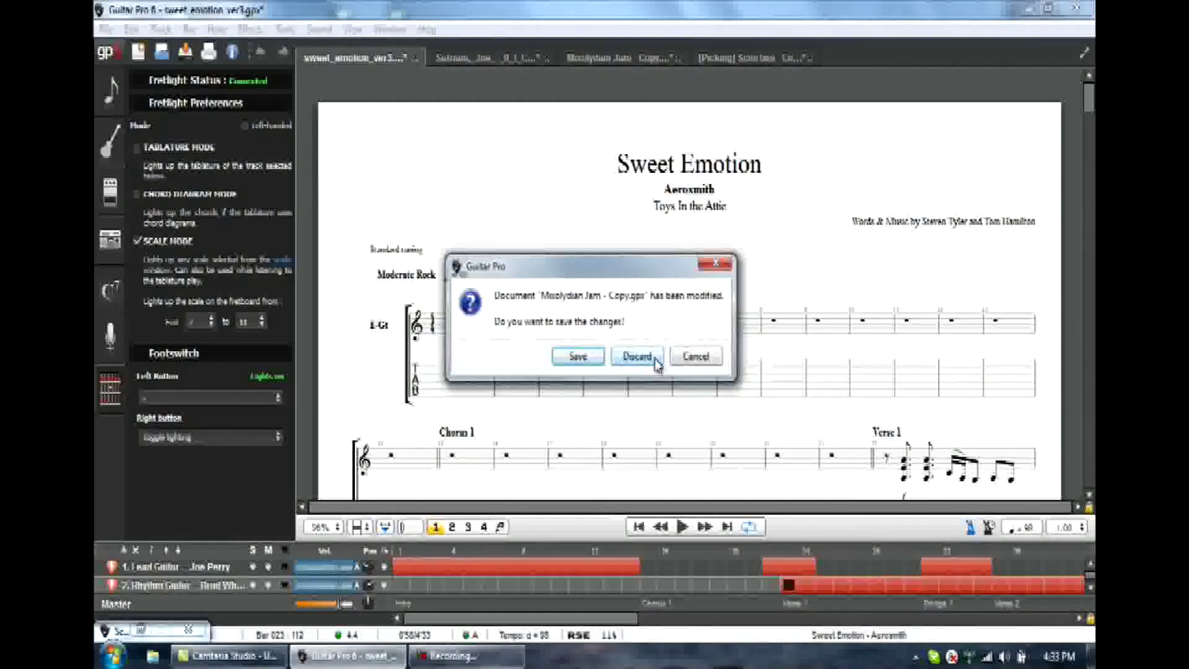
left_click(638, 357)
left_click(638, 358)
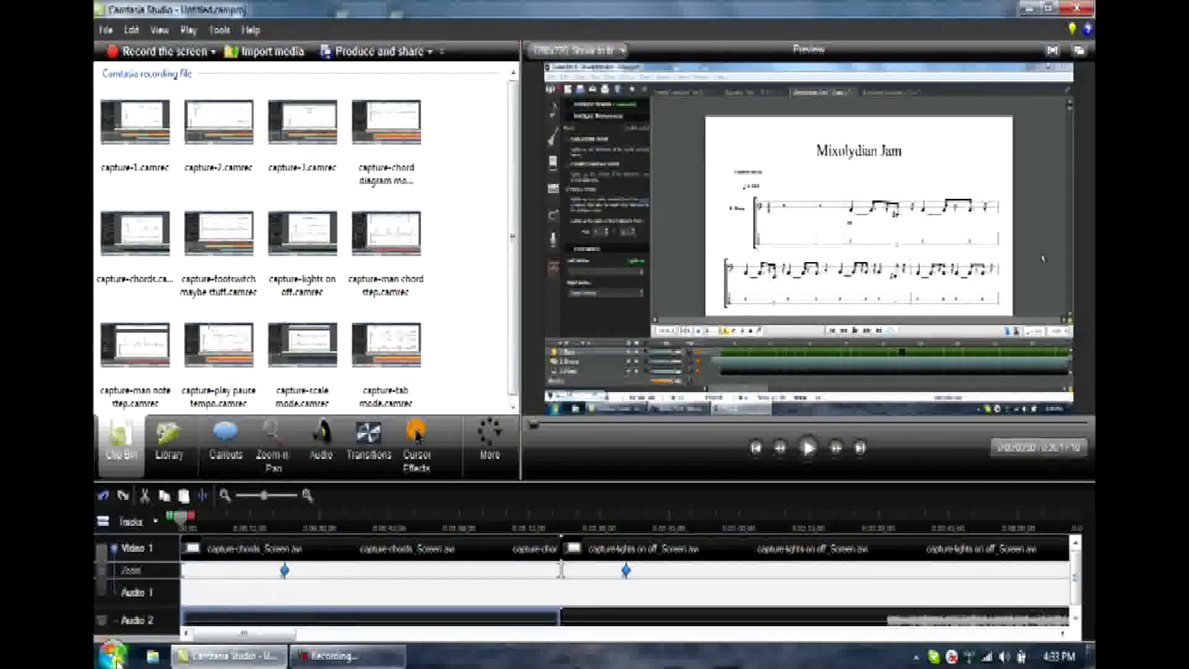
Step: Relaunch GuitarPro Fretlight Ready from the Start menu
left_click(114, 661)
left_click(164, 366)
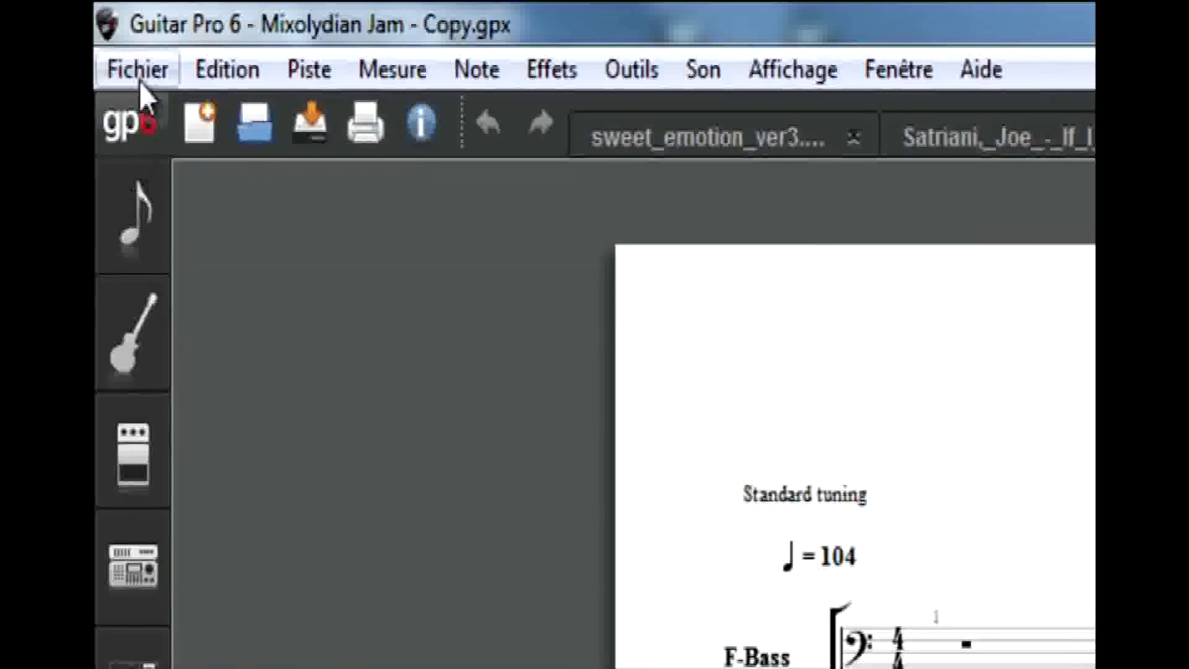
Step: Open the Fichier menu to check the menus now appear in French
left_click(142, 69)
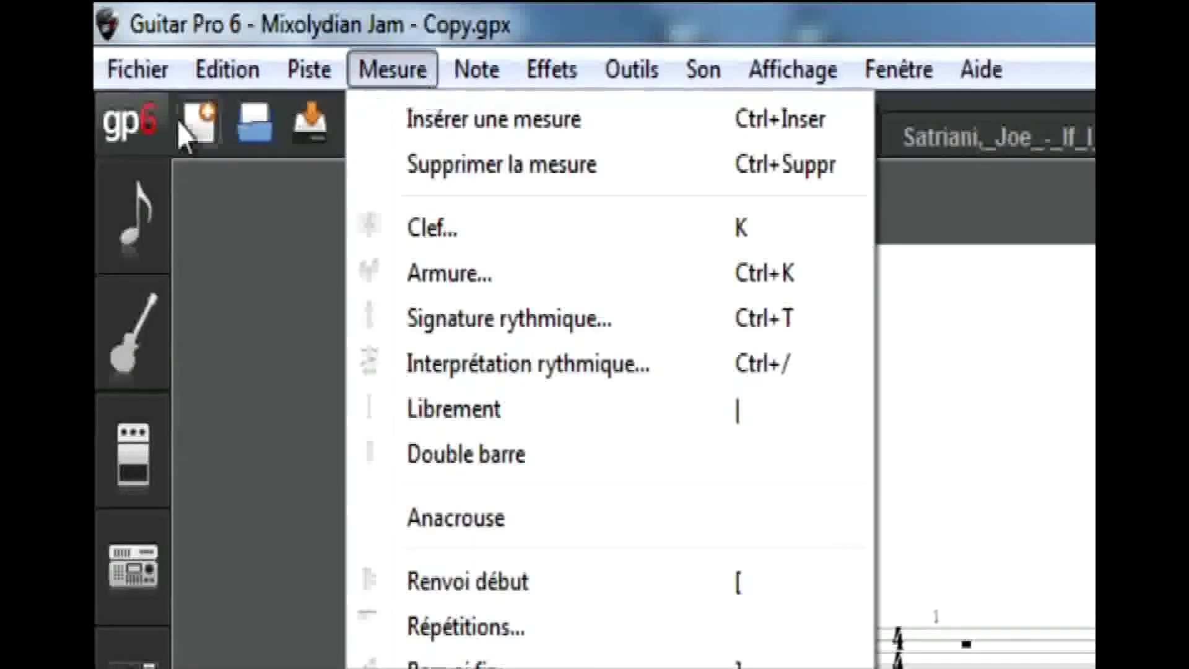